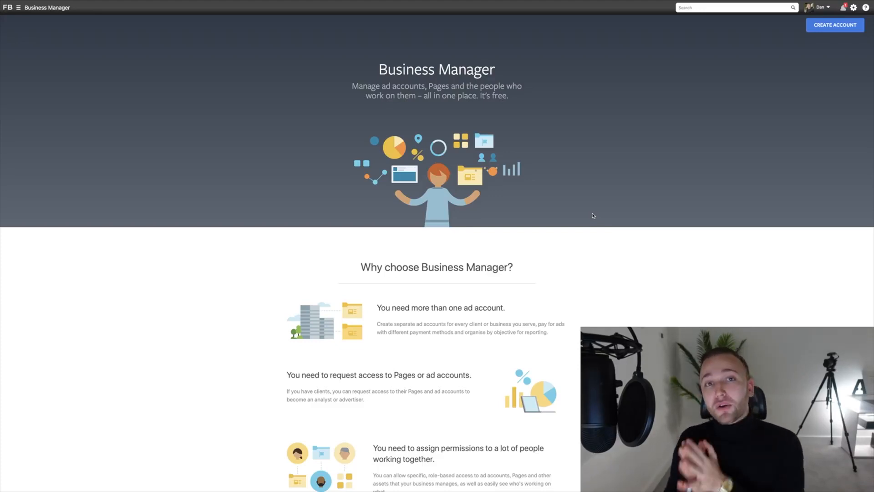
Review the fields of the Business Manager account creation form and close it without submitting.
click(849, 22)
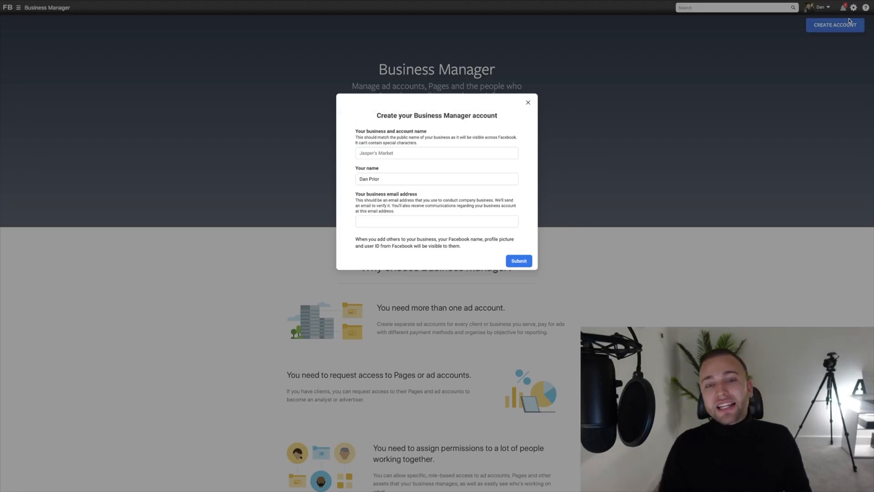
click(409, 153)
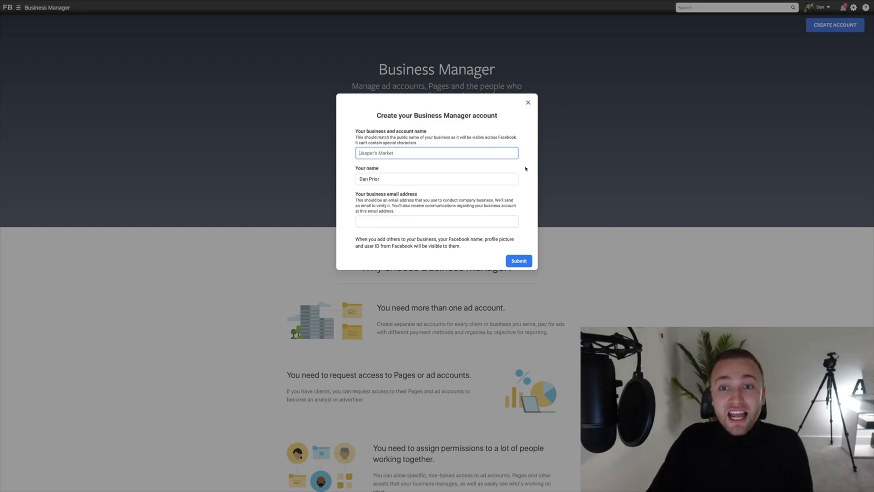
click(528, 102)
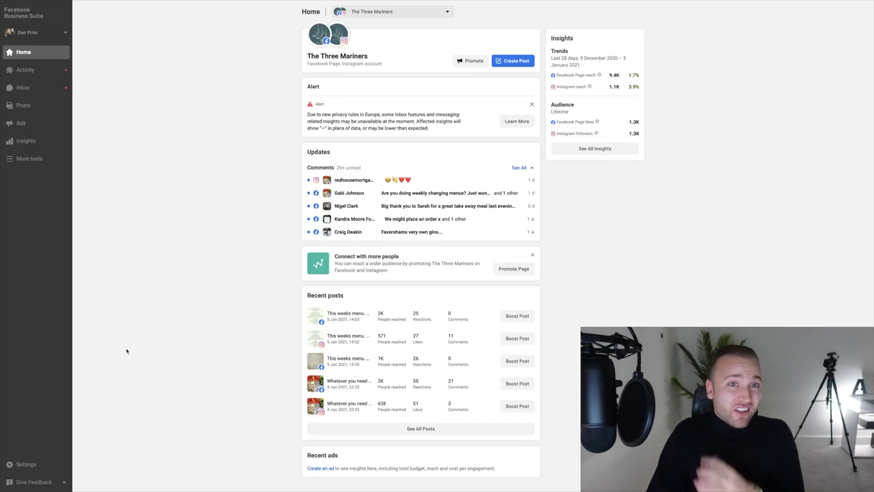
Open the business settings and view the form for inviting people, leaving it without sending an invitation.
click(40, 163)
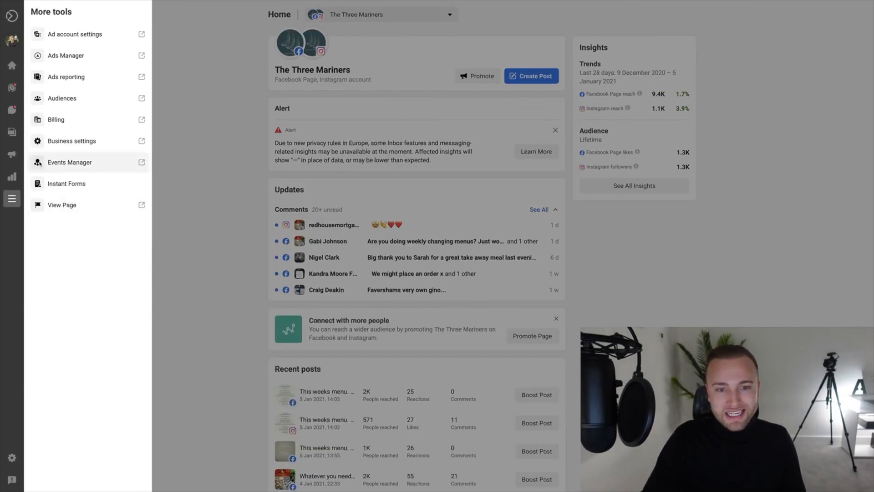
click(82, 143)
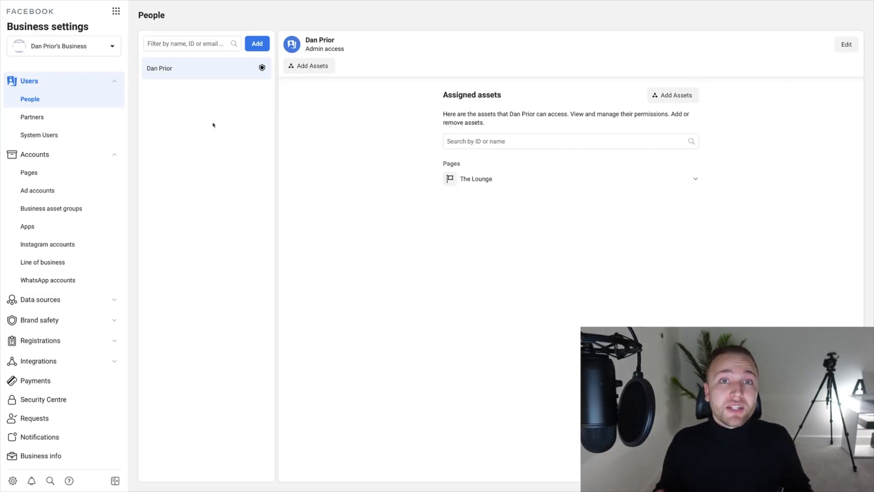
click(257, 43)
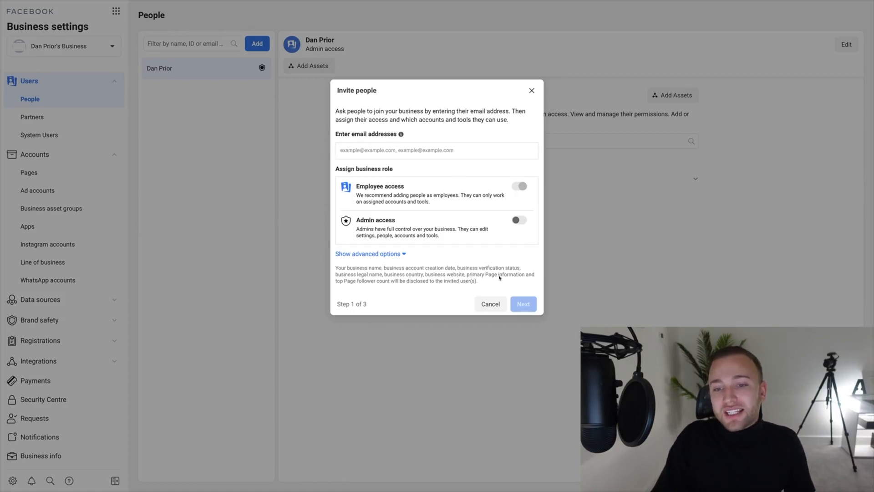
click(532, 90)
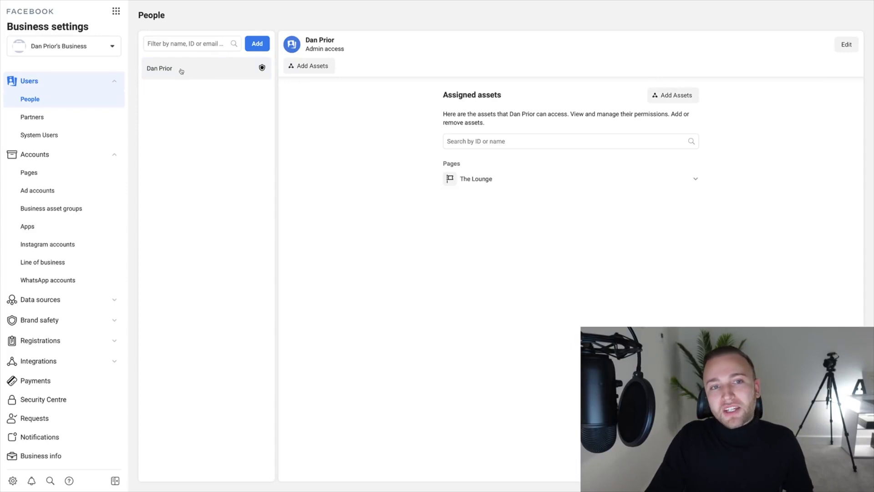
Review the Partners section and the setup form for adding a partner to share assets with.
click(50, 122)
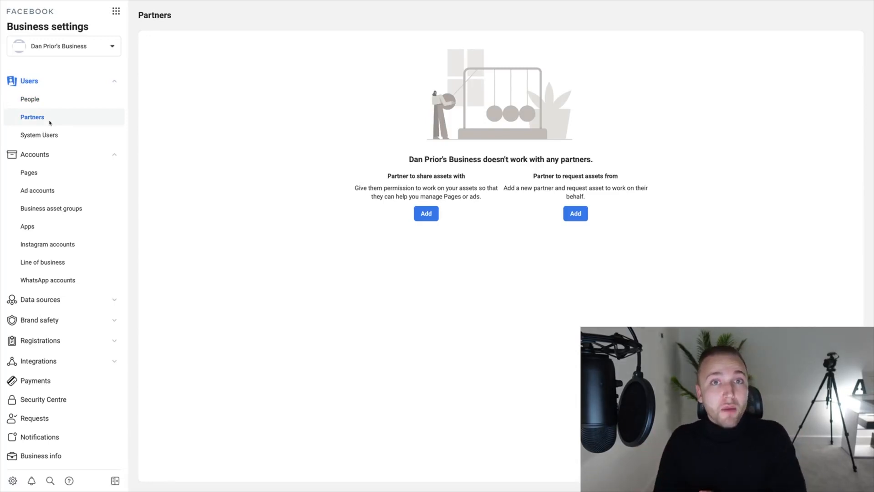
click(427, 214)
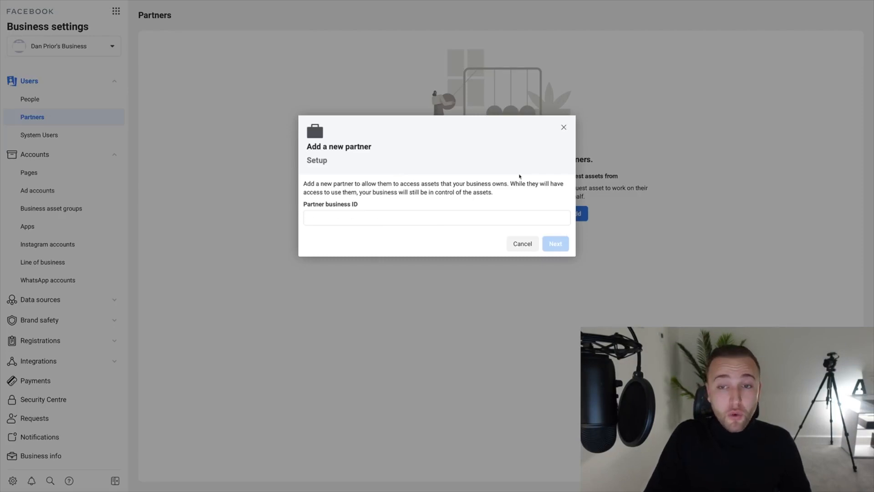
click(564, 127)
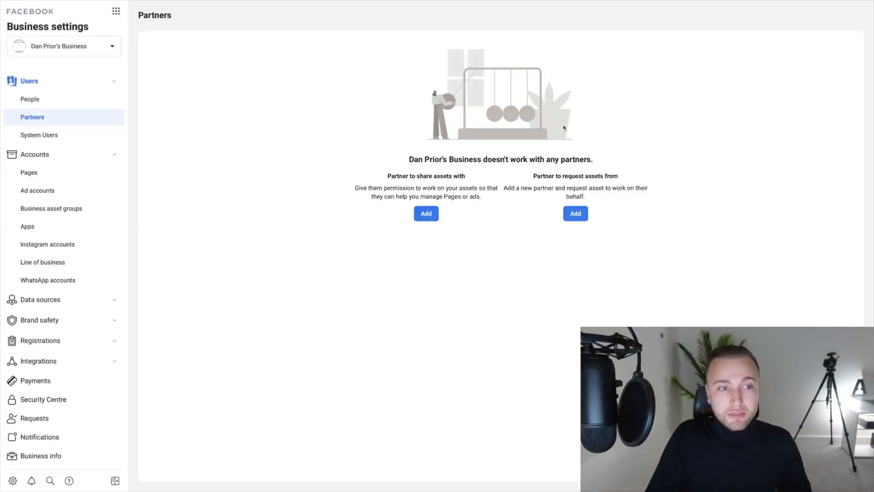
Add the owner's existing Facebook Page, together with its linked Instagram profile, to the business.
click(61, 172)
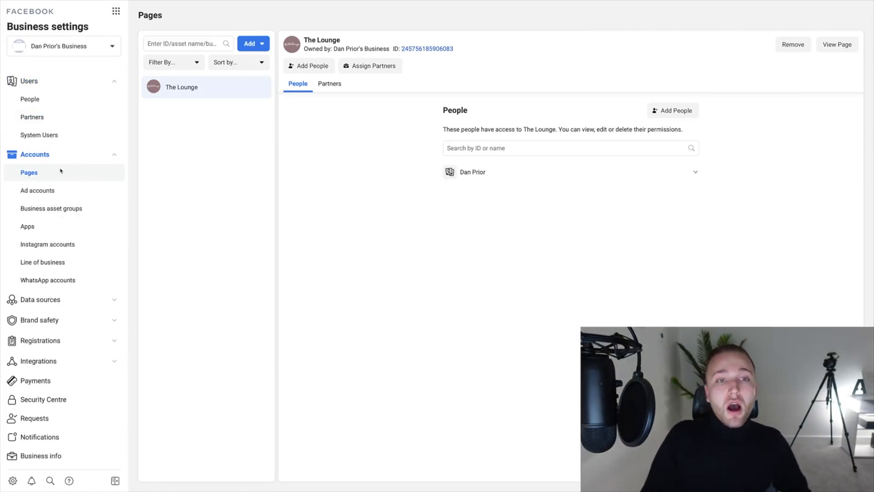
click(250, 50)
click(264, 69)
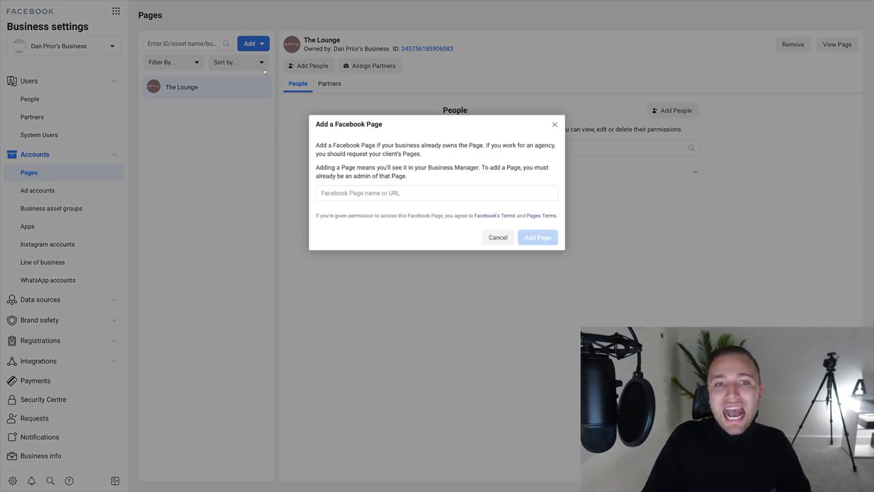
click(385, 194)
text(Dan)
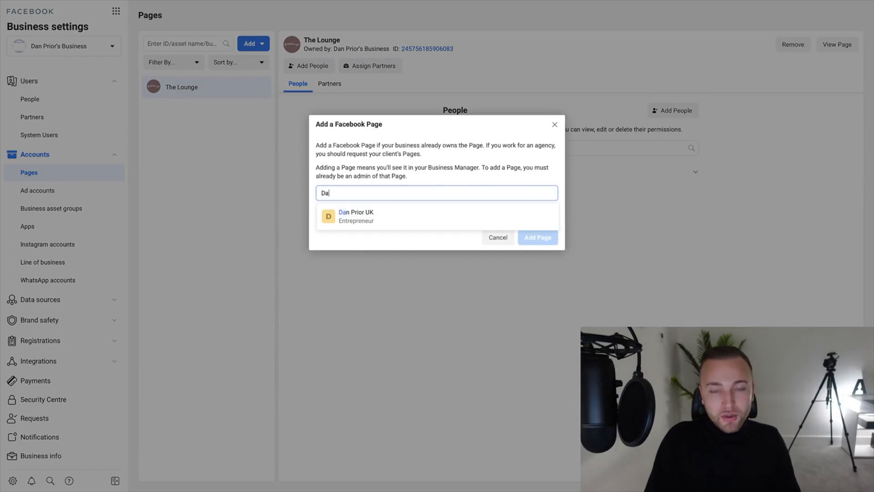
click(382, 213)
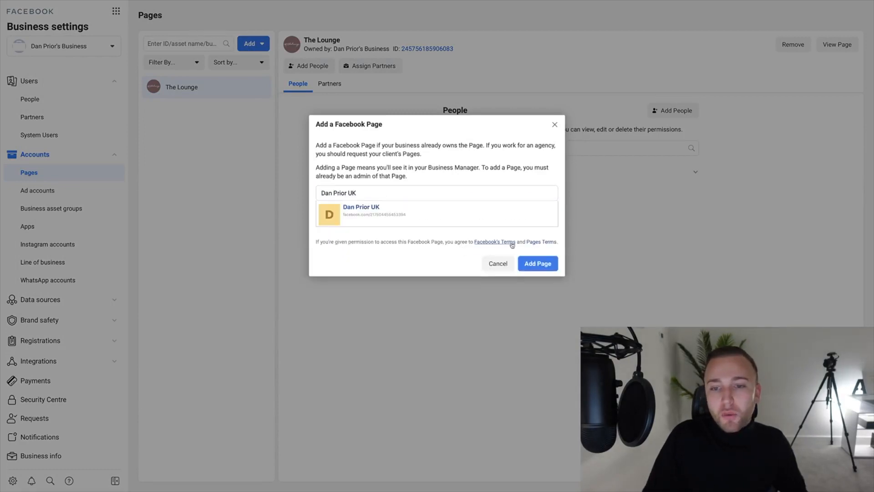
click(533, 264)
click(530, 266)
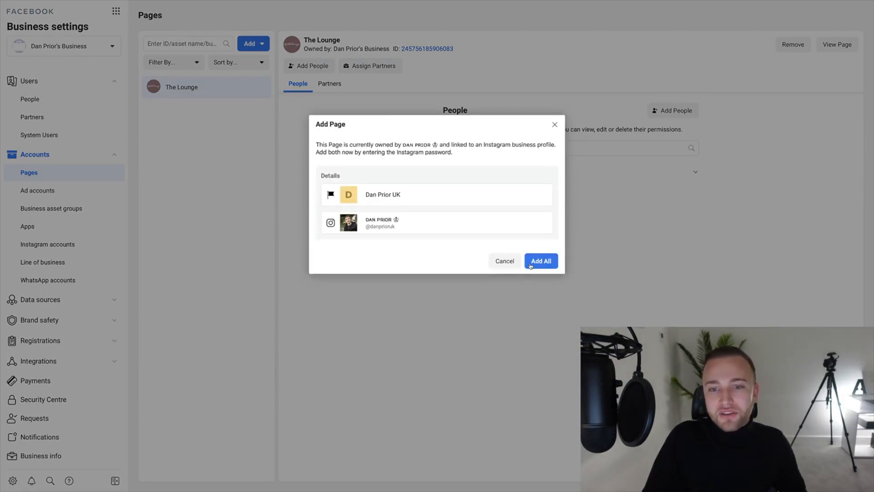
click(534, 266)
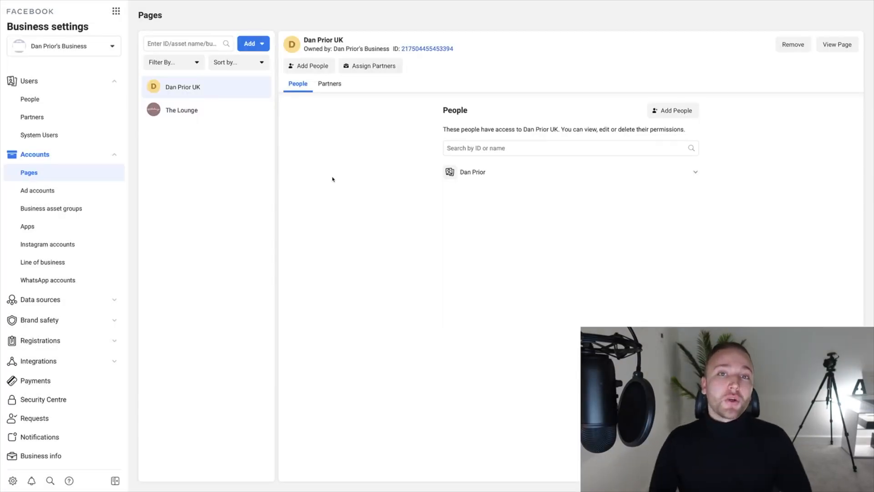
Review the options for adding a Page and the creation form for a new Brand or Product Page, without creating one.
click(259, 49)
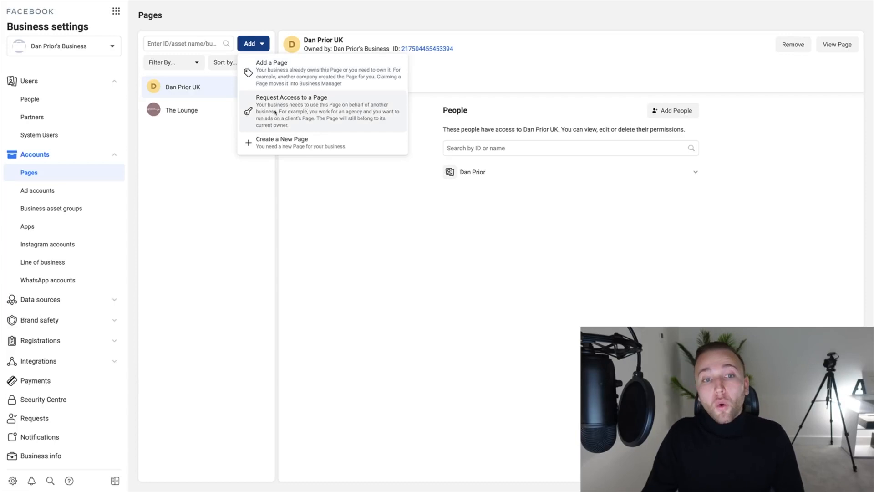
click(290, 147)
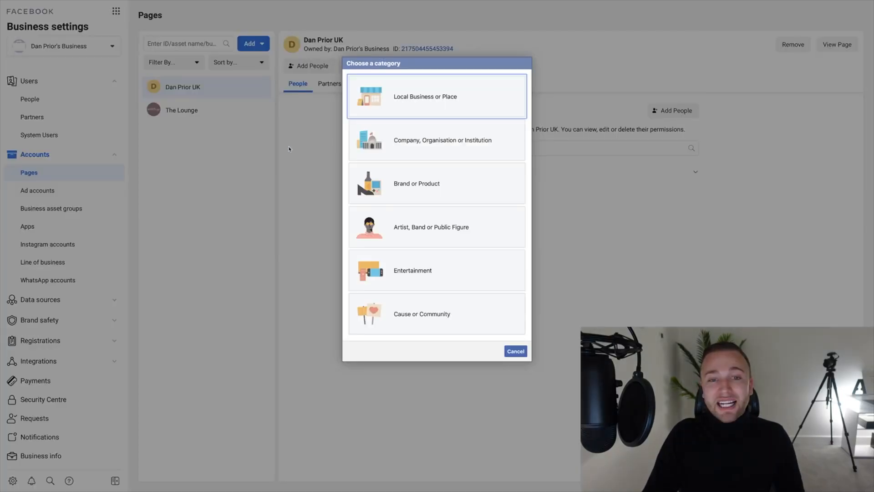
click(400, 182)
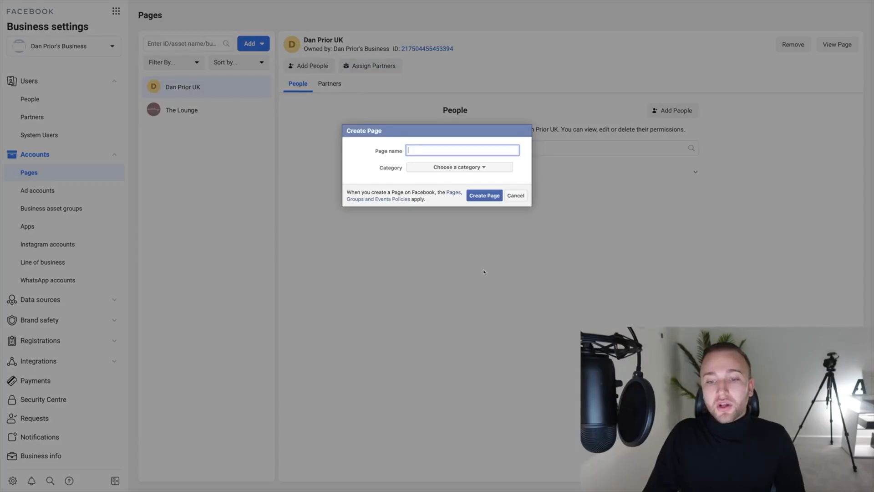
click(522, 198)
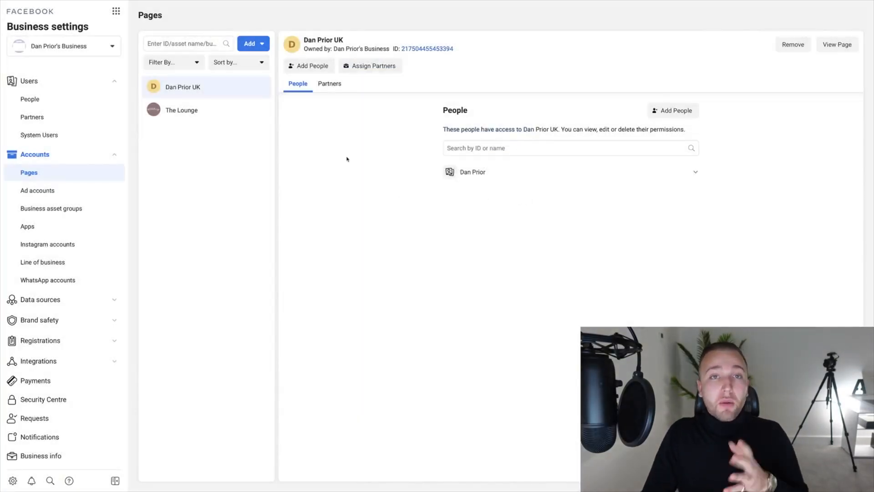
Start a new ad account named after the owner with the (GMT+00:00) Europe/London time zone.
click(55, 191)
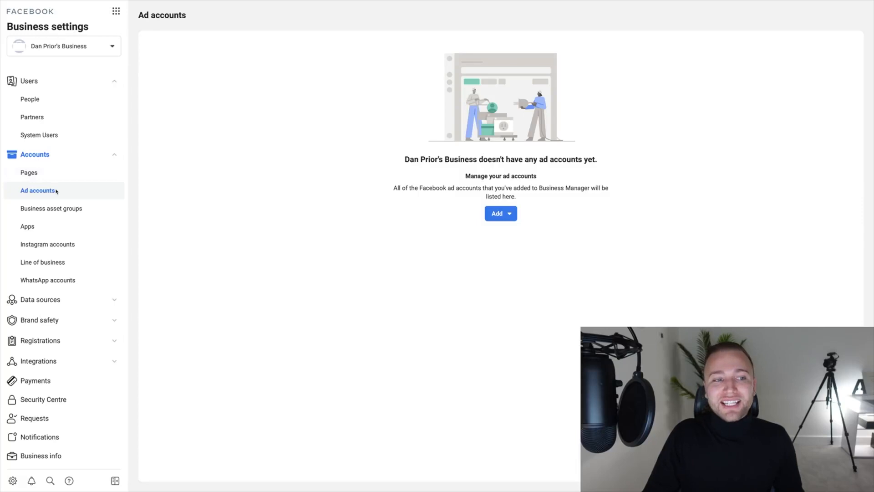
click(501, 214)
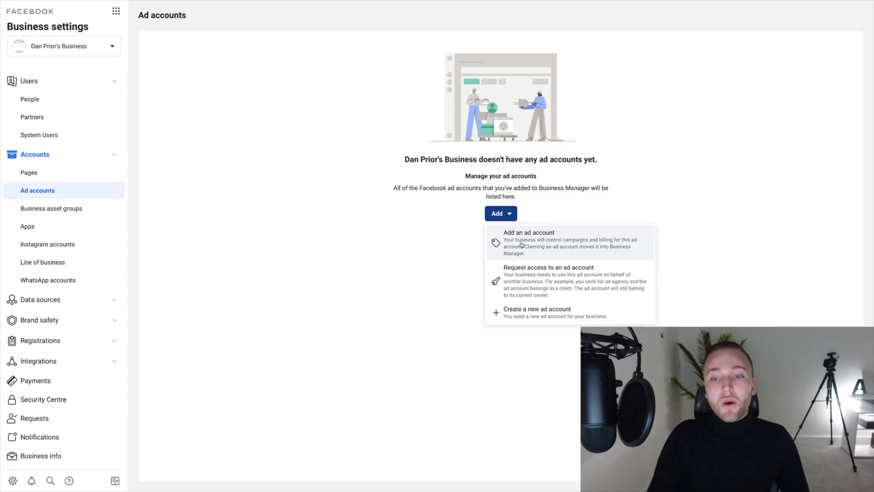
click(534, 311)
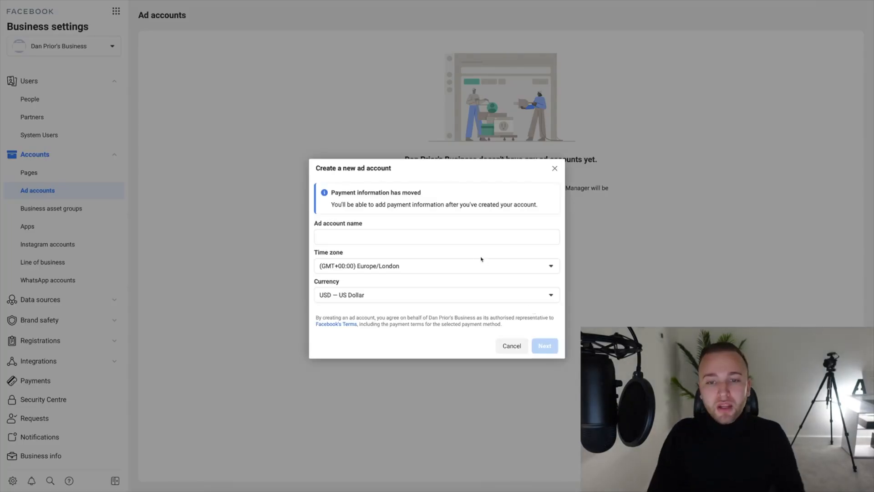
text(Dan Prior)
click(433, 265)
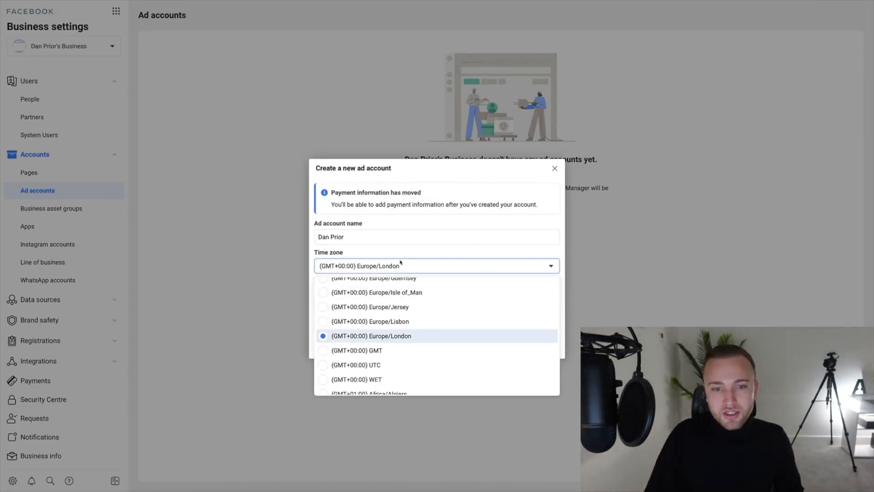
click(369, 336)
Set the ad account currency to GBP – British Pound Sterling and create the account for My business.
click(388, 295)
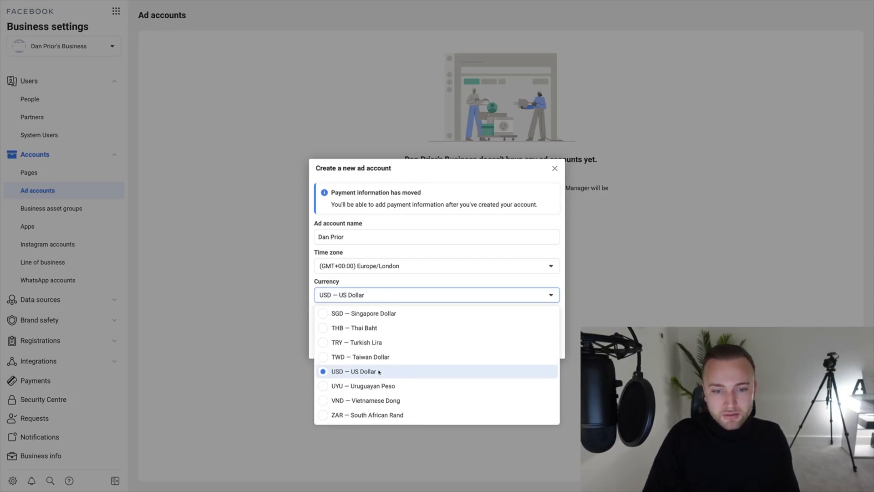
scroll(379, 369, up, 10)
scroll(378, 364, up, 2)
scroll(376, 382, down, 2)
click(374, 389)
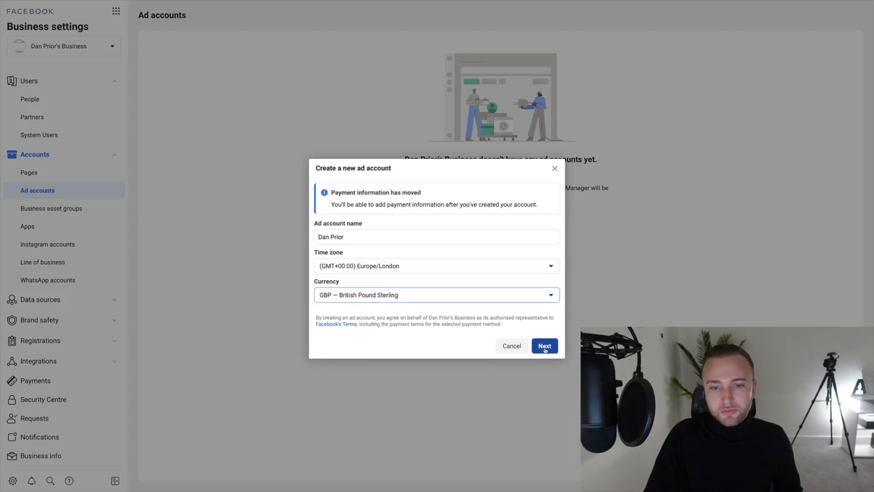
click(544, 346)
click(404, 172)
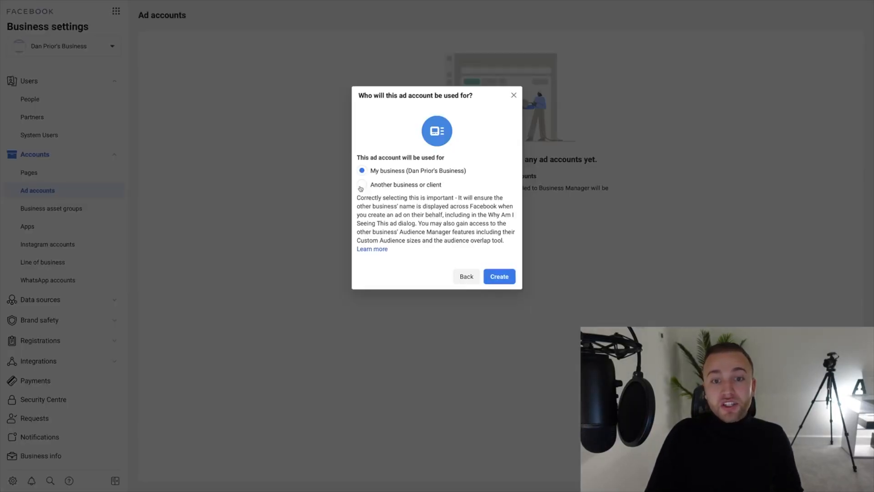
double_click(395, 170)
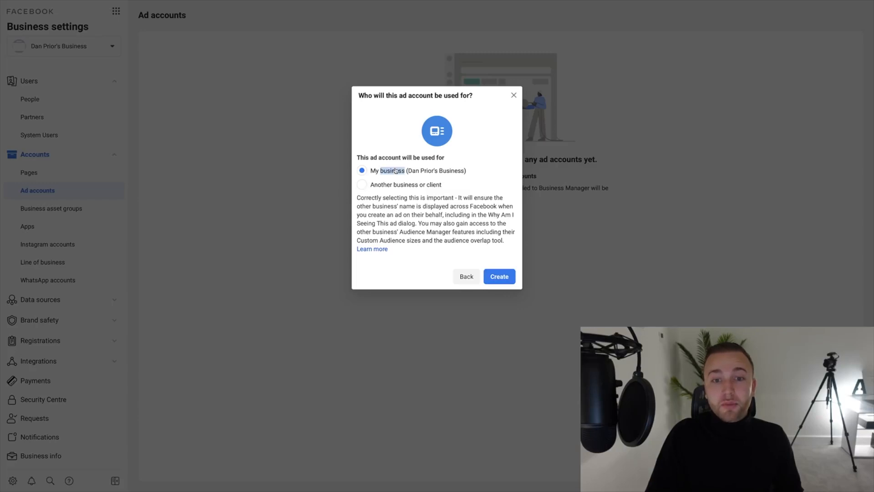
click(501, 276)
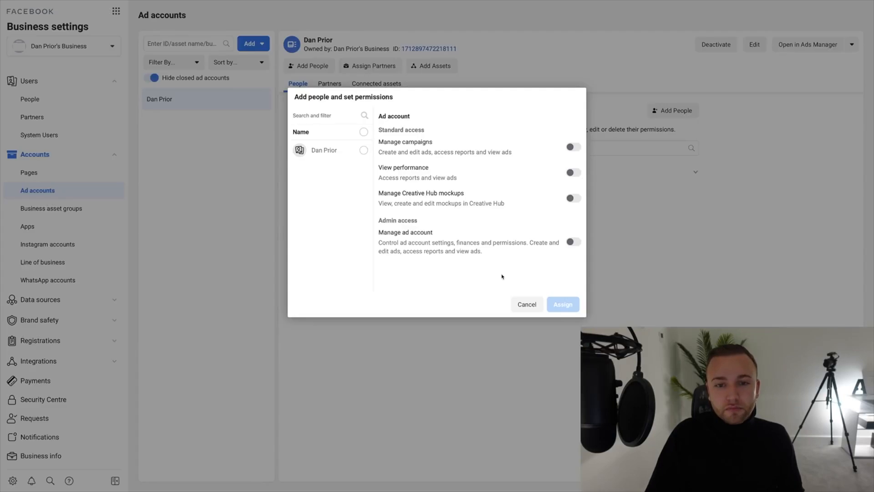
Assign the listed person to the new ad account with Manage ad account admin access.
click(363, 151)
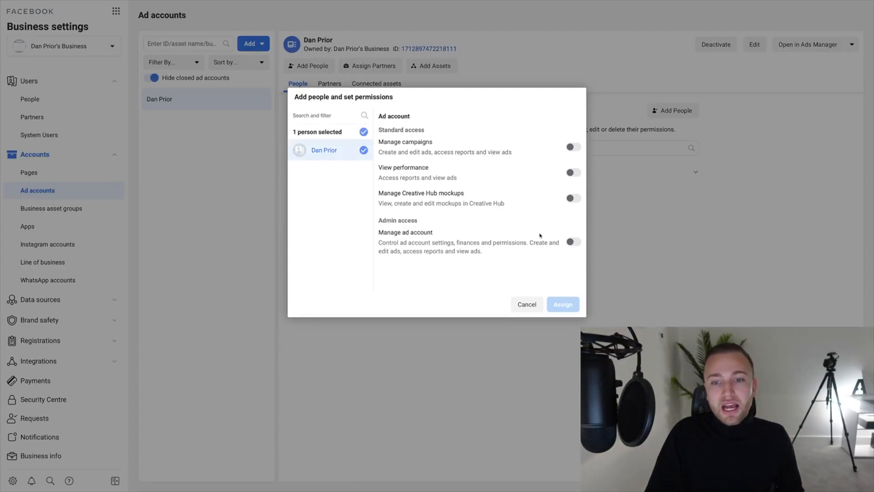
click(575, 243)
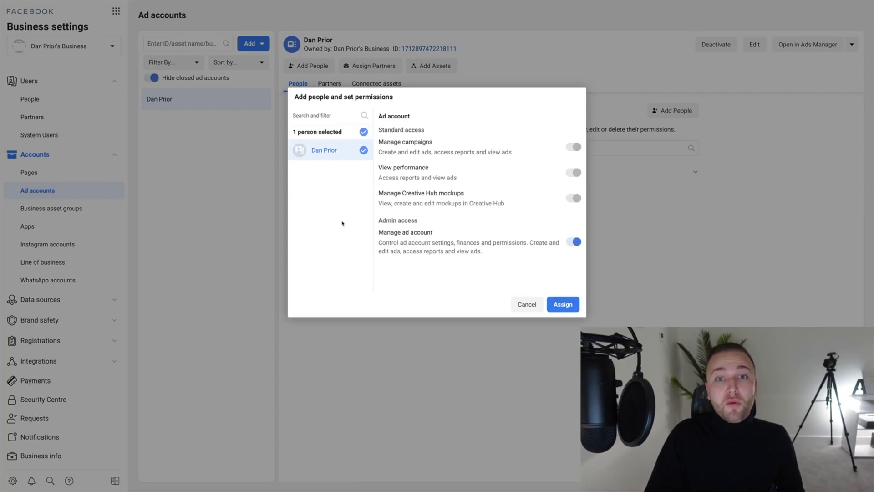
click(563, 304)
Open the ad account's payment information and proceed with Debit or credit card as the payment method.
click(454, 172)
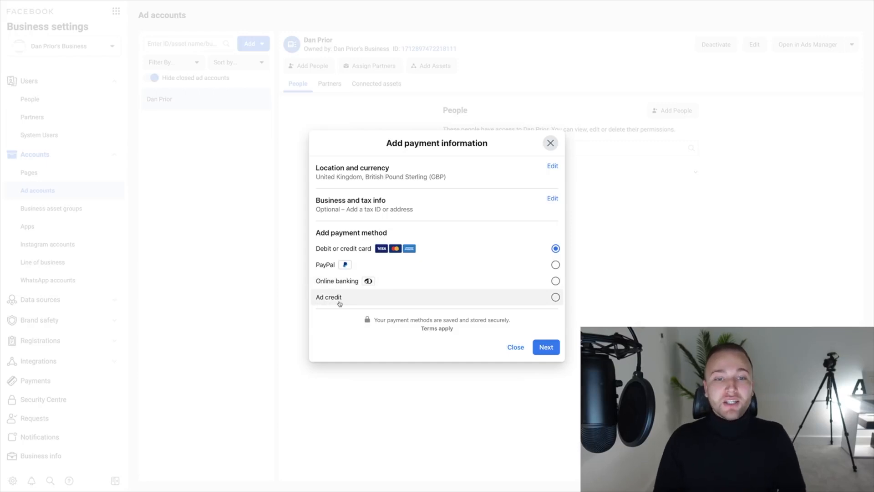
click(550, 348)
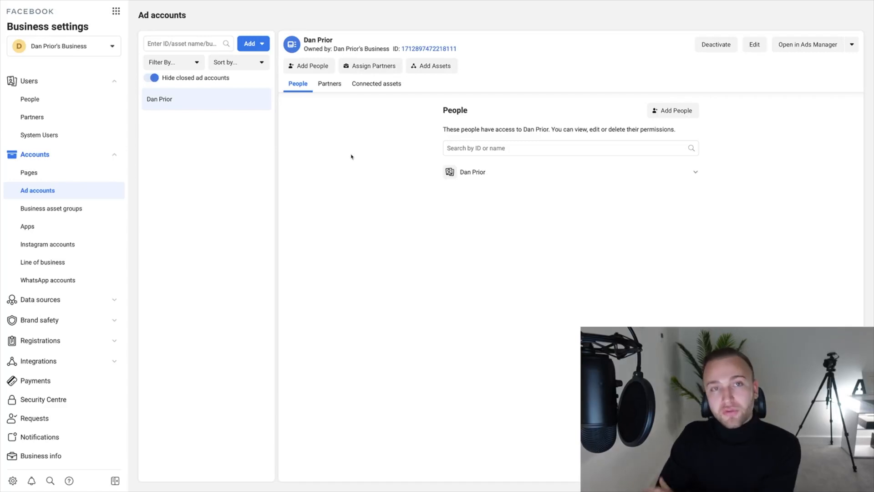
Review the business information, including the editable name and Primary Page, the business details form, the business options and My Info.
click(30, 453)
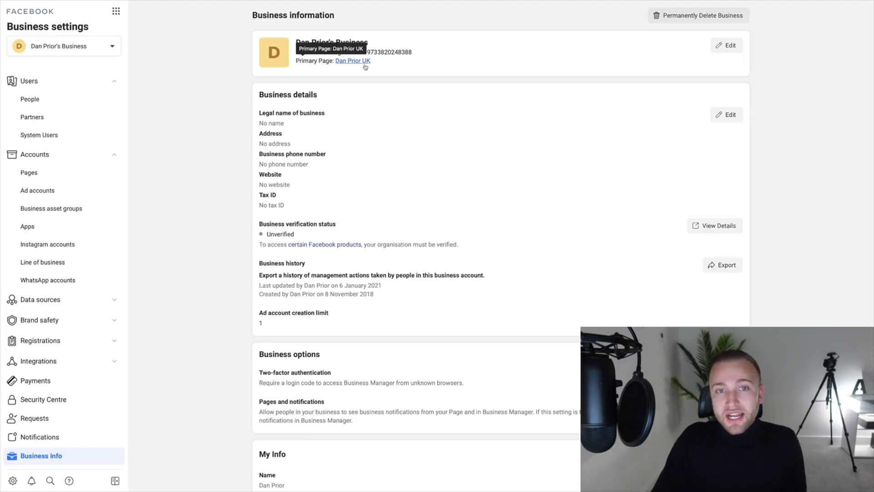
click(728, 45)
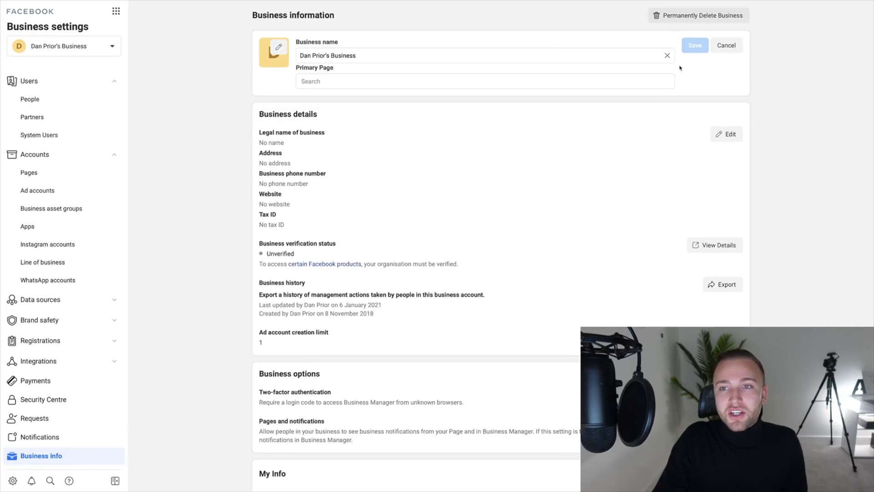
click(727, 45)
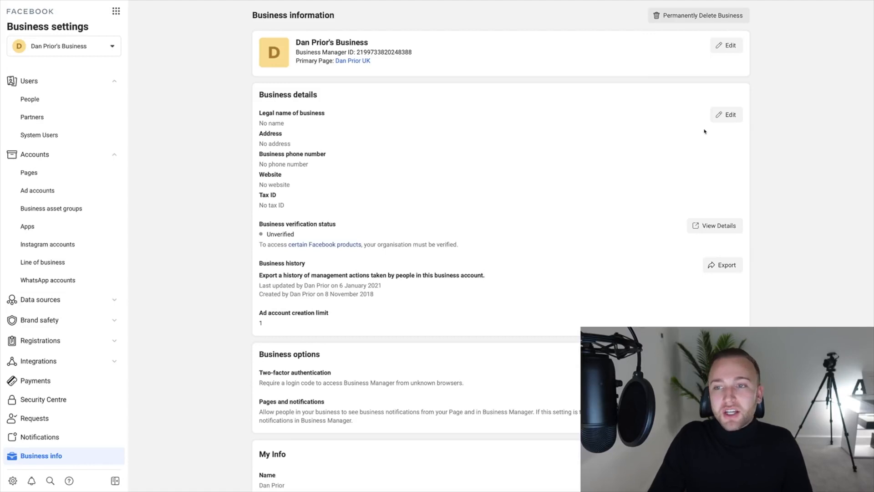
click(726, 115)
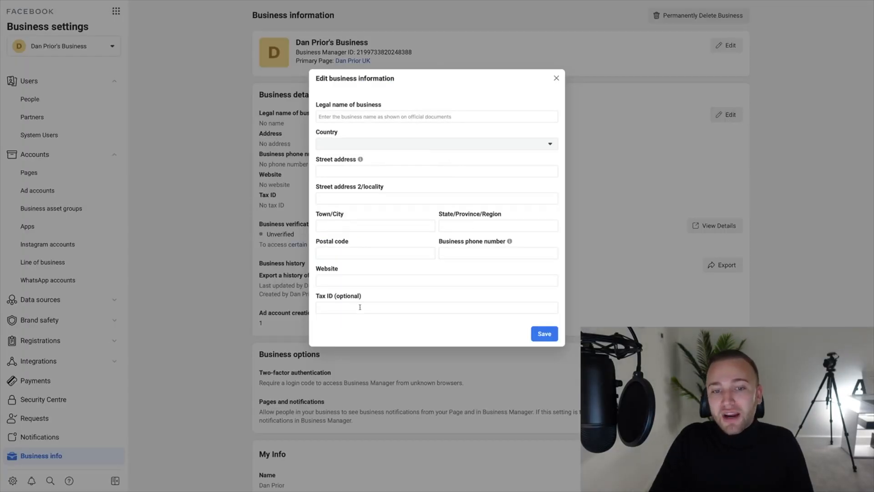
click(556, 78)
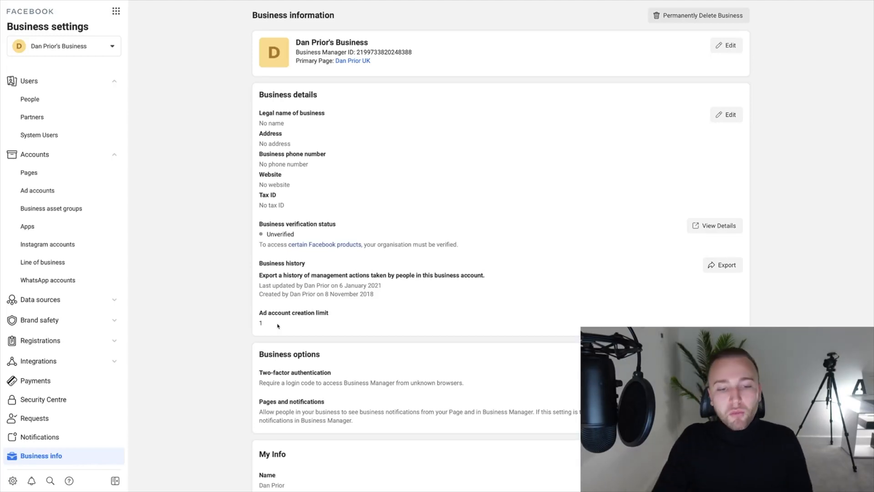
scroll(278, 326, down, 3)
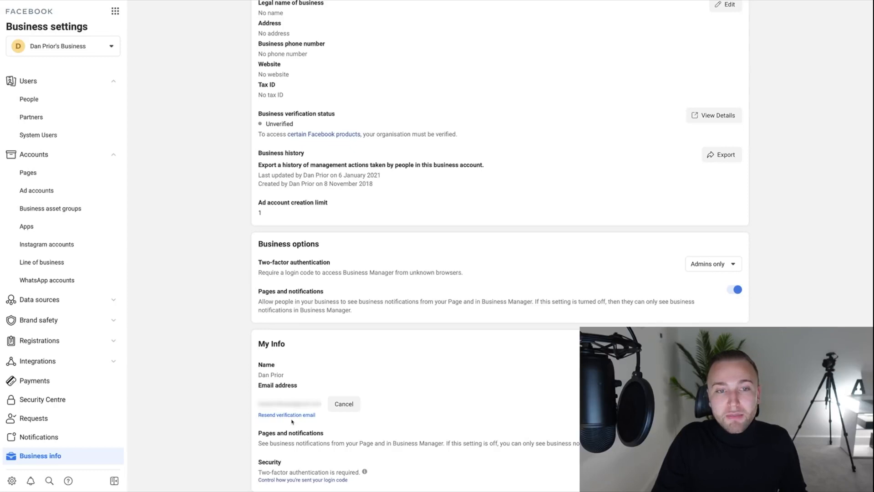
scroll(292, 422, up, 3)
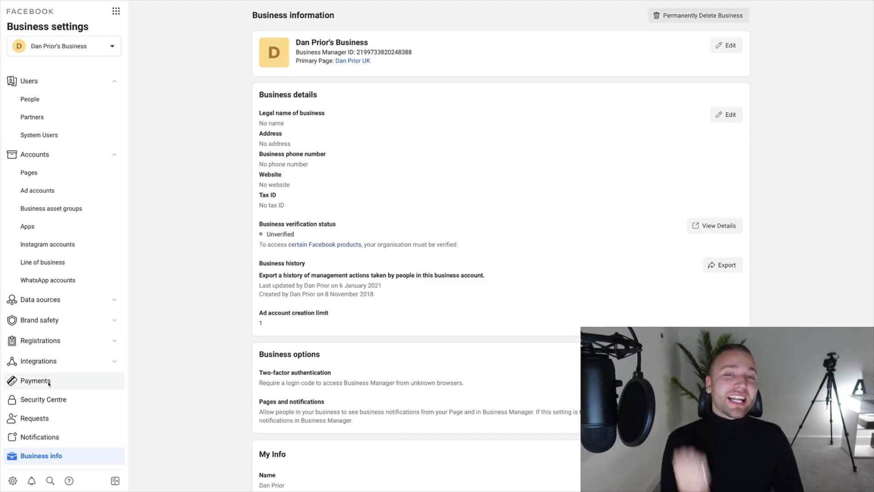
Switch to Ads Manager and check which ad accounts are available for selection.
click(116, 11)
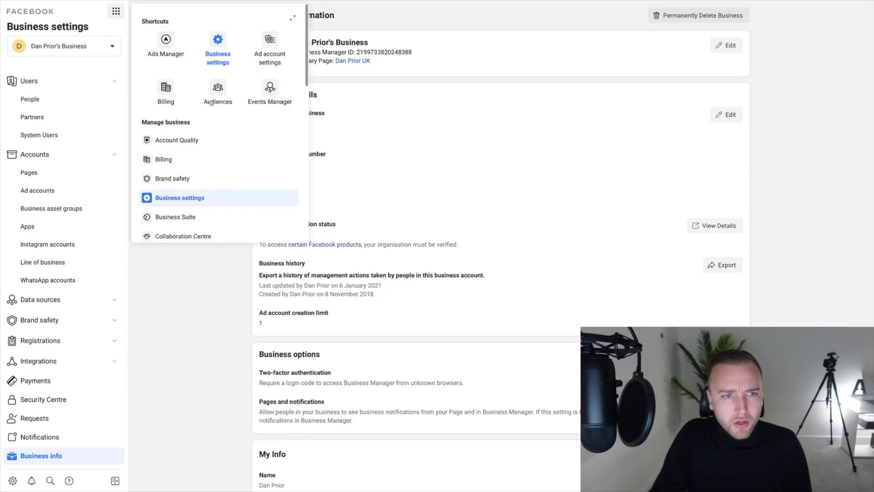
click(168, 50)
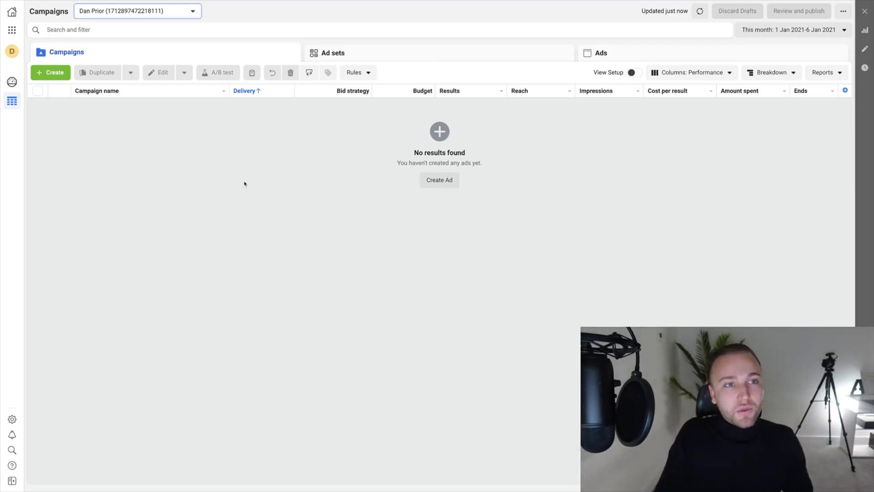
click(188, 13)
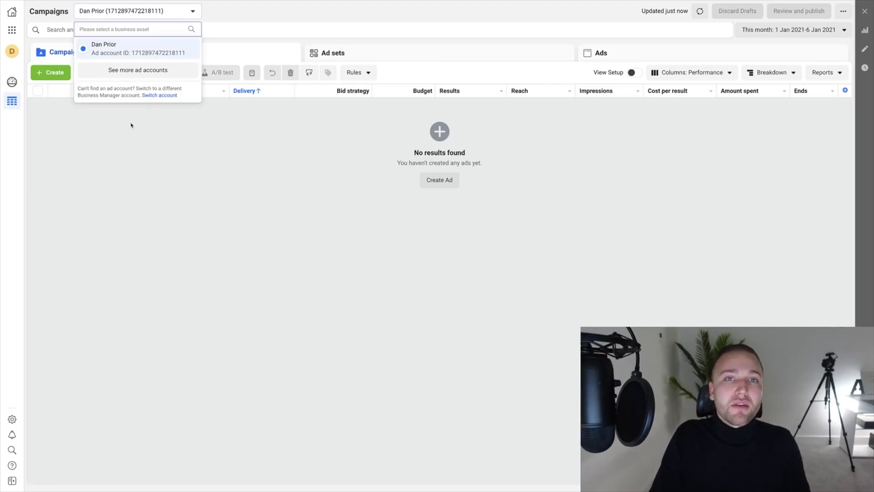
click(158, 17)
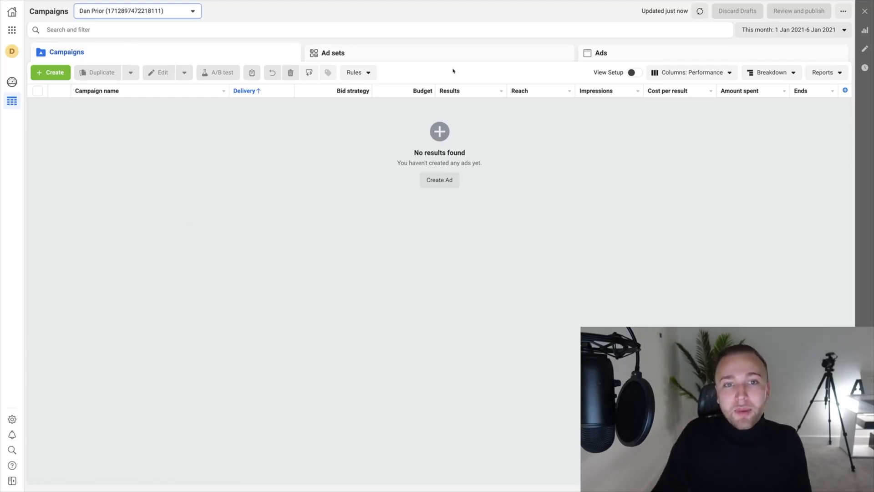
View the Ad sets and Ads levels and return to the Campaigns level.
click(421, 57)
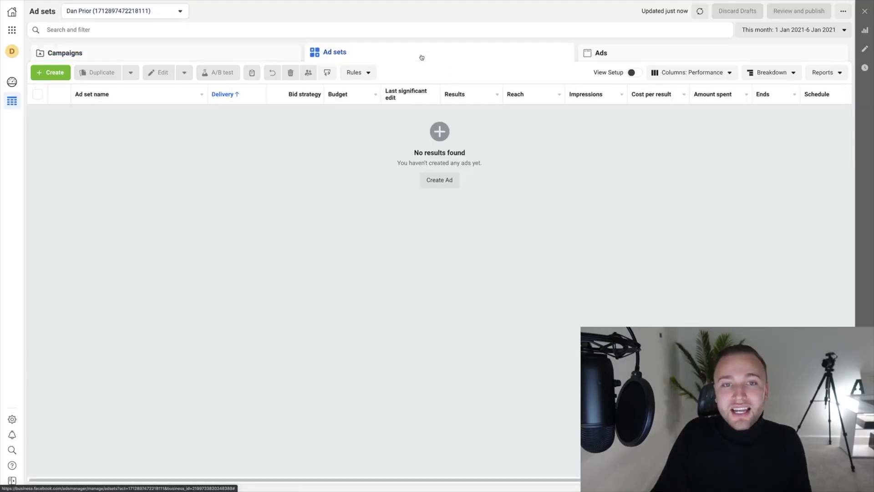
click(605, 56)
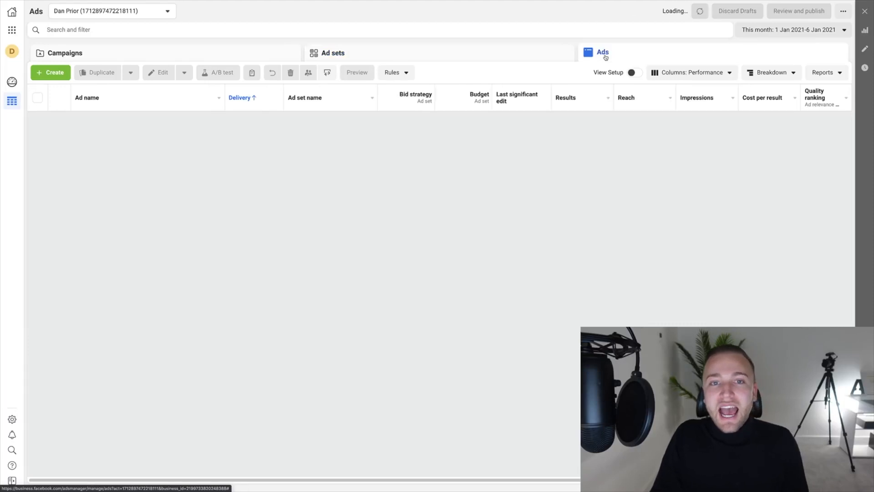
click(271, 45)
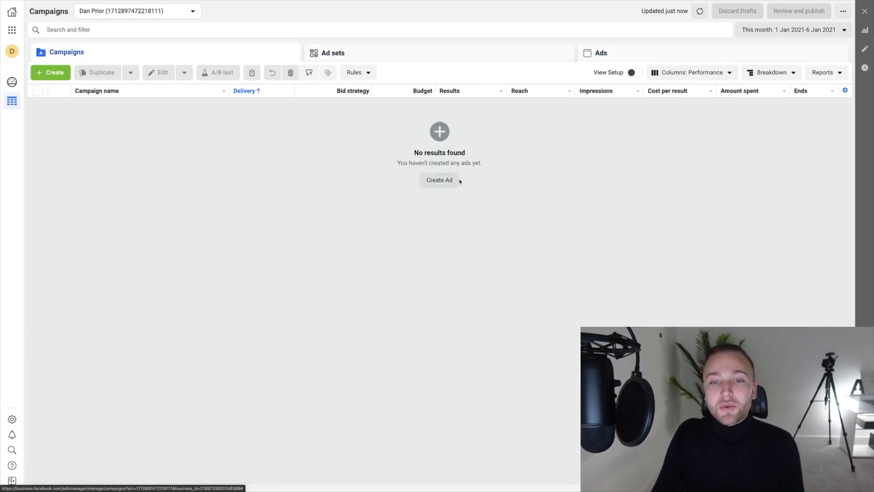
Start a new campaign to examine the enlarged list of campaign objectives, and close it without creating anything.
click(68, 77)
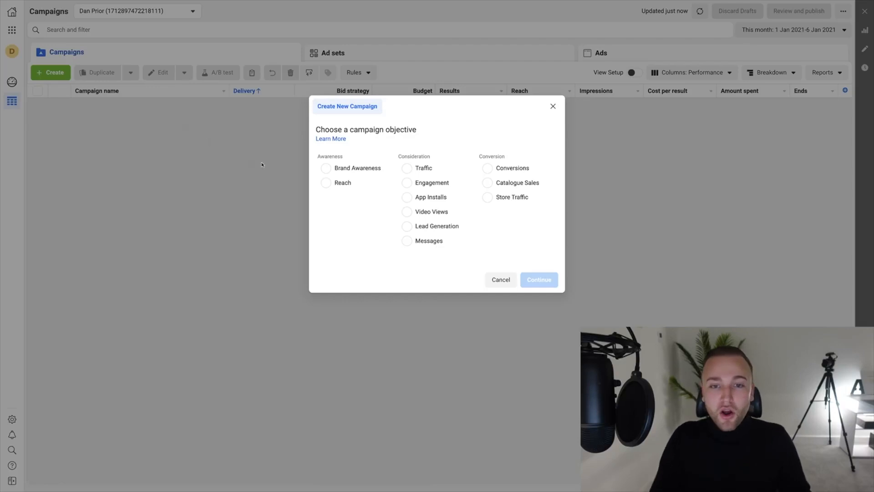
key(ctrl+plus)
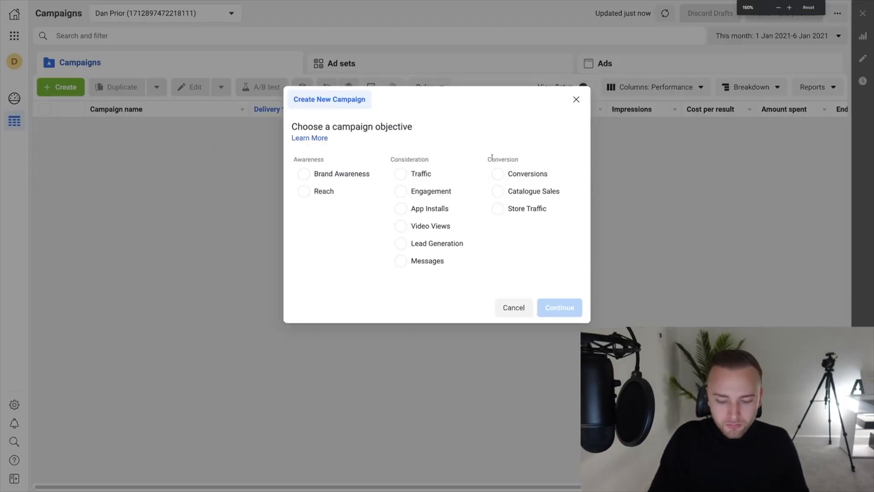
key(ctrl+plus)
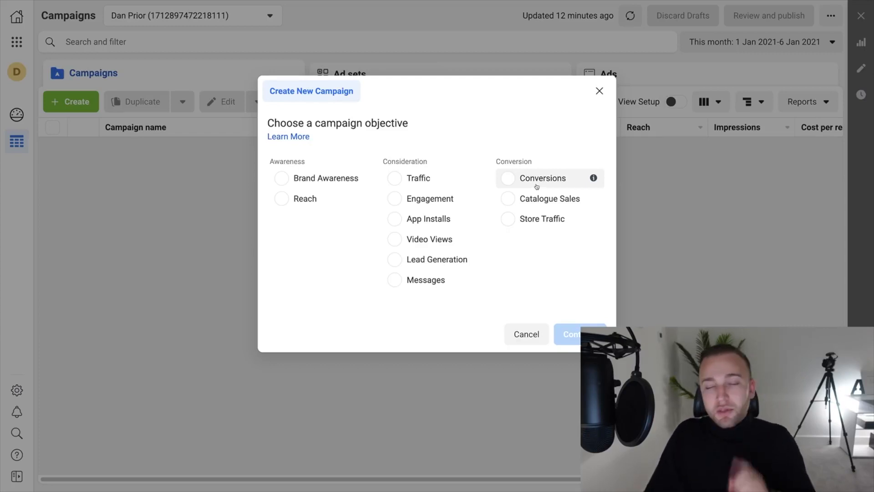
click(599, 91)
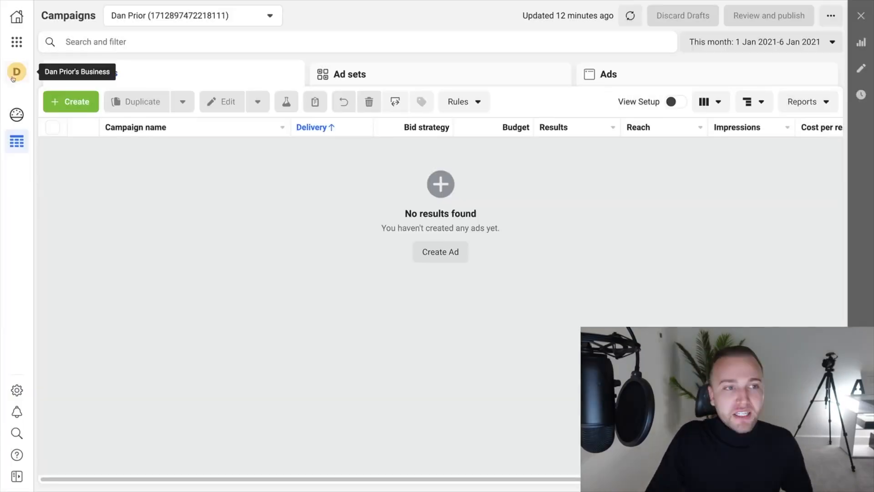
Open Events Manager and connect a new Web data source using the Facebook pixel method.
click(19, 39)
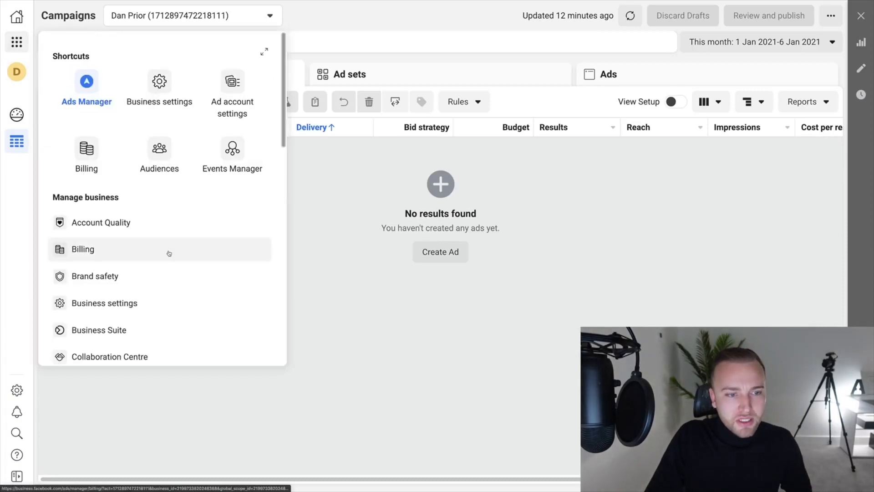
scroll(169, 253, down, 5)
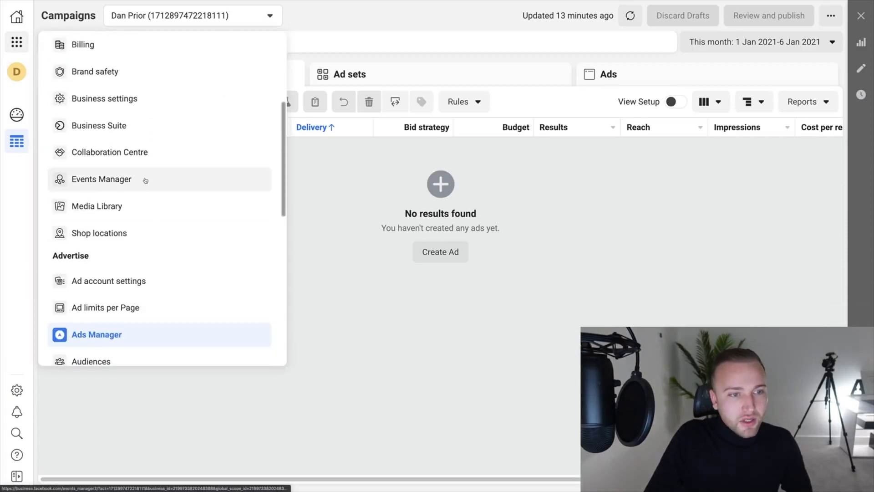
click(146, 181)
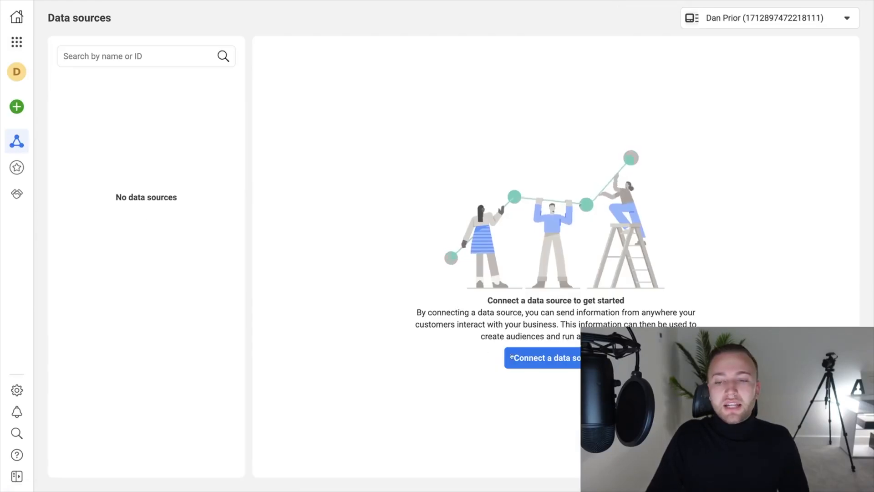
click(577, 364)
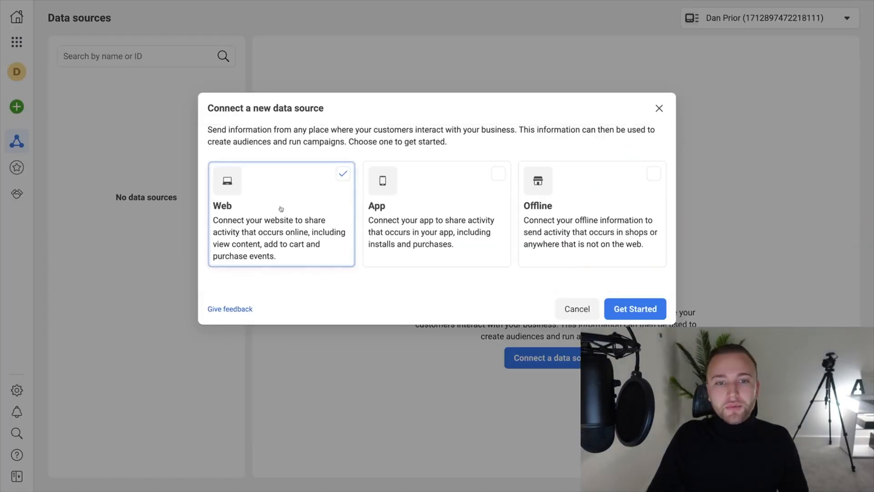
click(637, 312)
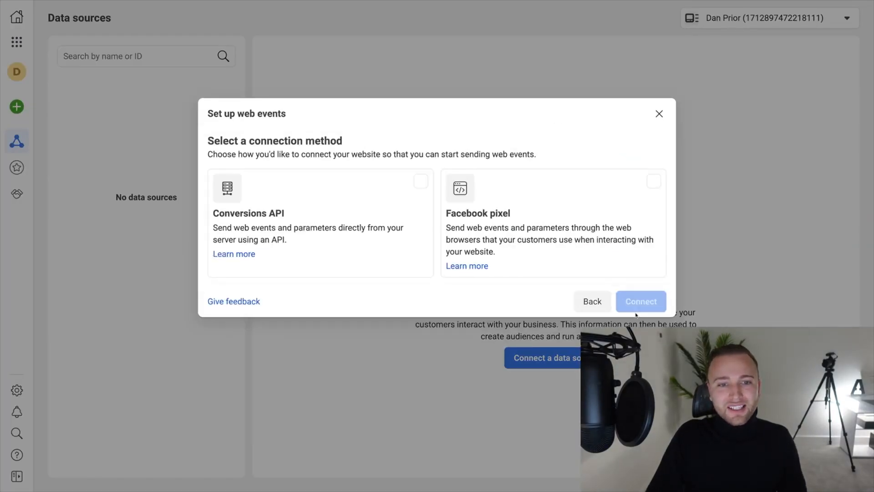
click(555, 234)
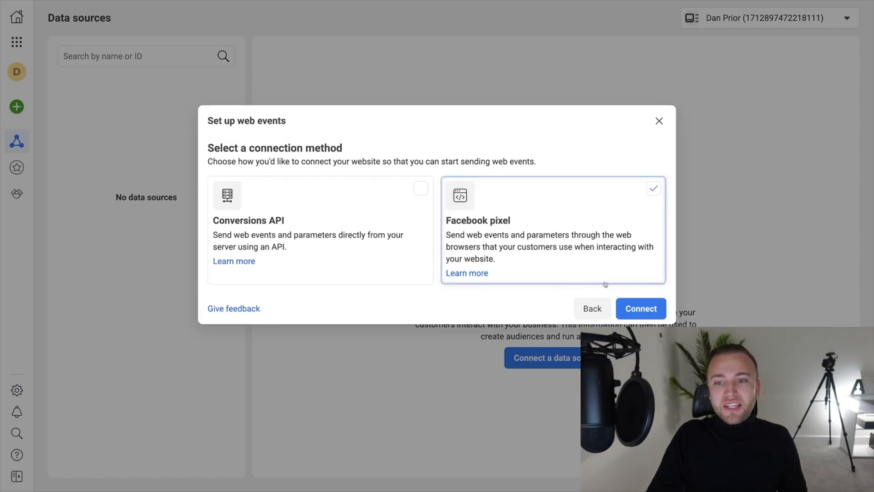
click(631, 308)
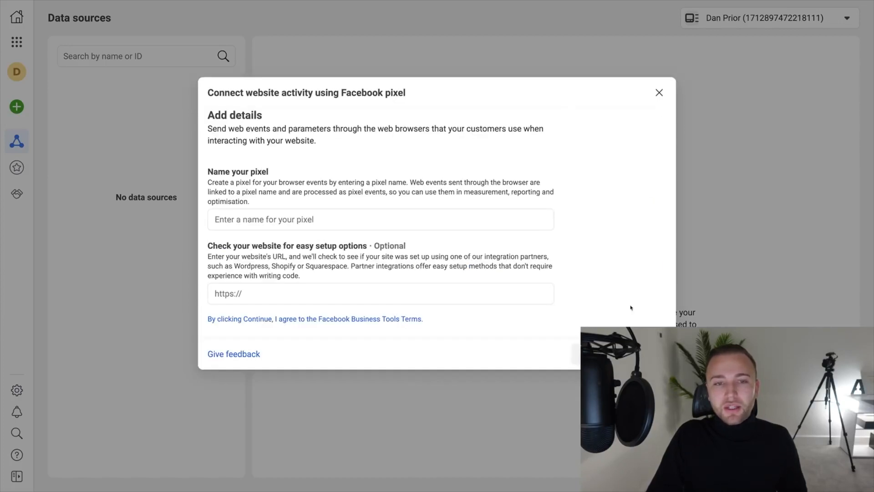
Name the pixel with the owner's first name and "Site", enter the owner's website URL, and continue to create the pixel.
click(324, 225)
text(Dan's Site)
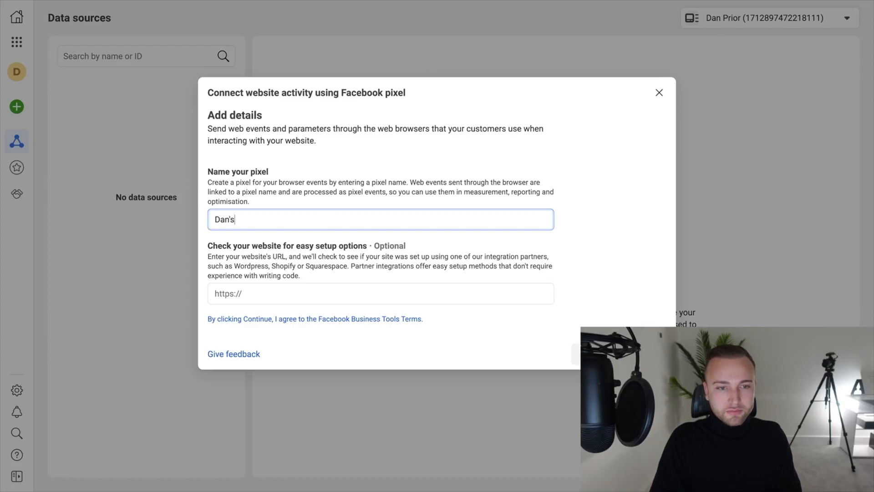
click(265, 288)
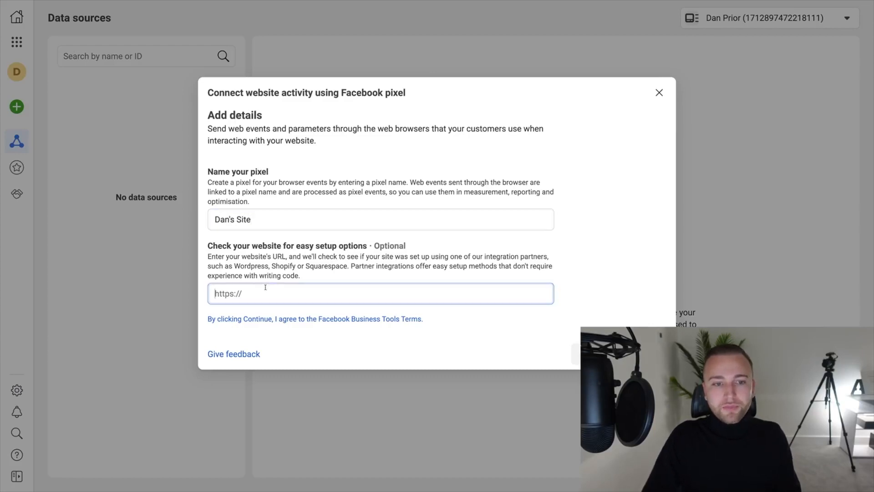
text(httpsL:)
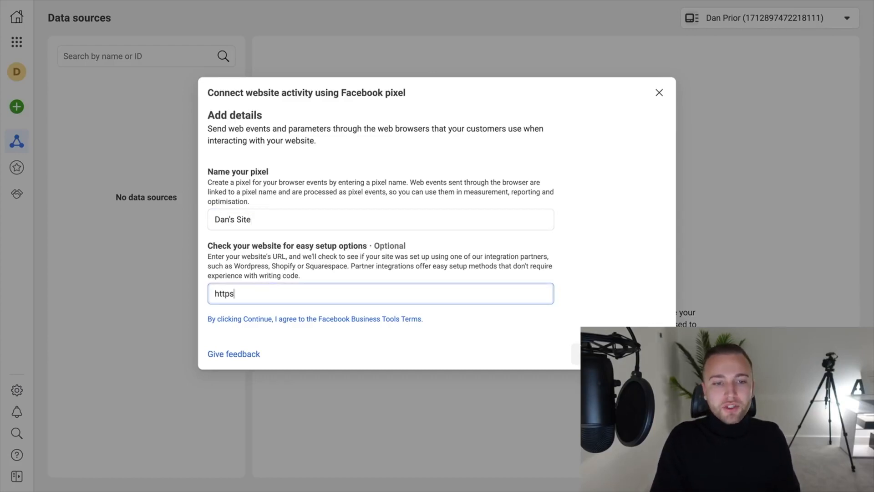
key(BackSpace)
key(BackSpace)
text(://www.danprior.co.uk)
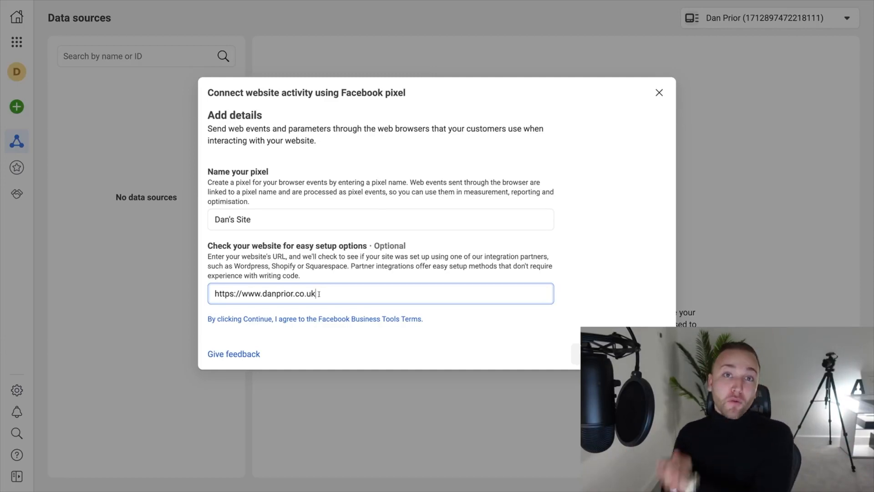
click(642, 354)
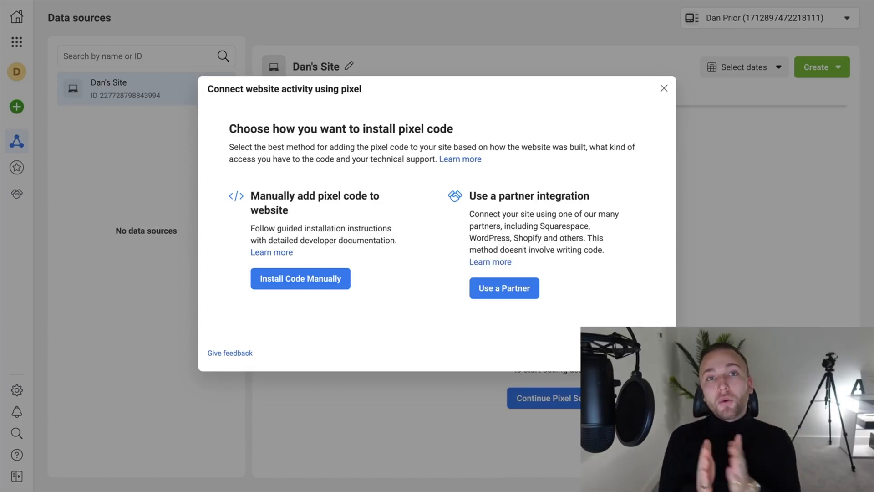
Choose the Kajabi partner integration for installing the pixel and proceed past advanced matching to the Go to Settings stage.
click(528, 294)
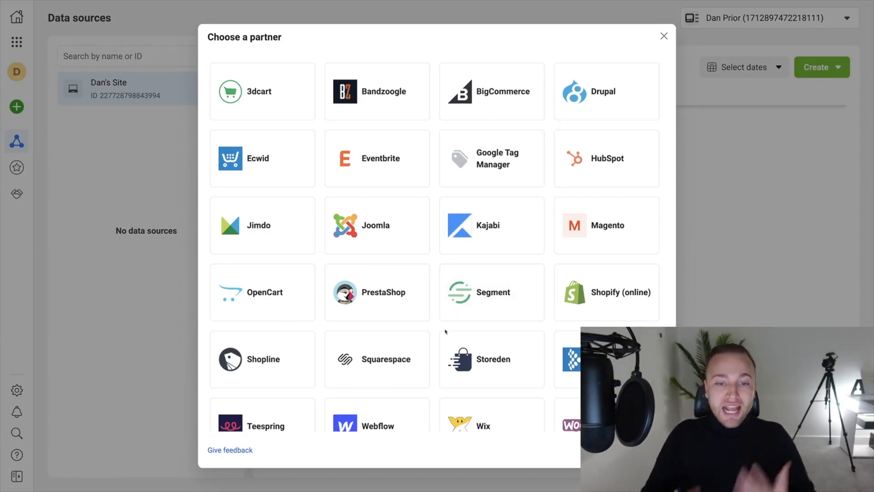
scroll(433, 356, down, 3)
scroll(430, 318, up, 3)
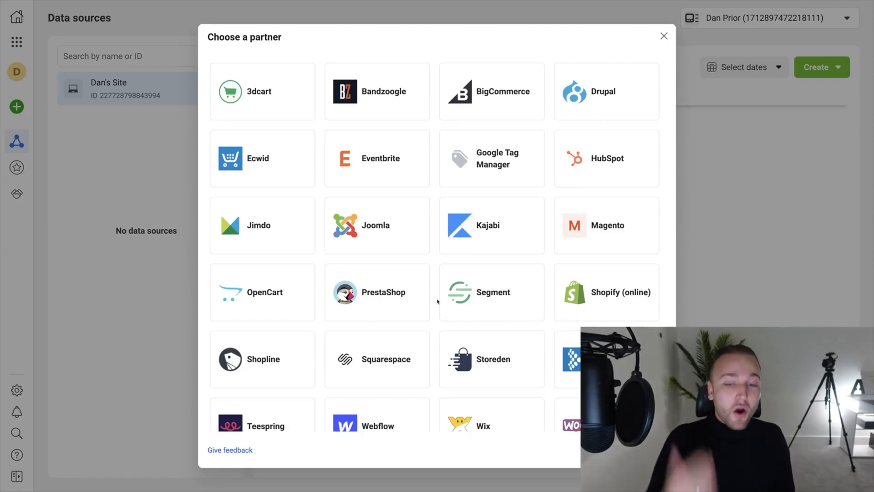
scroll(437, 300, down, 3)
scroll(435, 283, up, 3)
scroll(435, 265, up, 1)
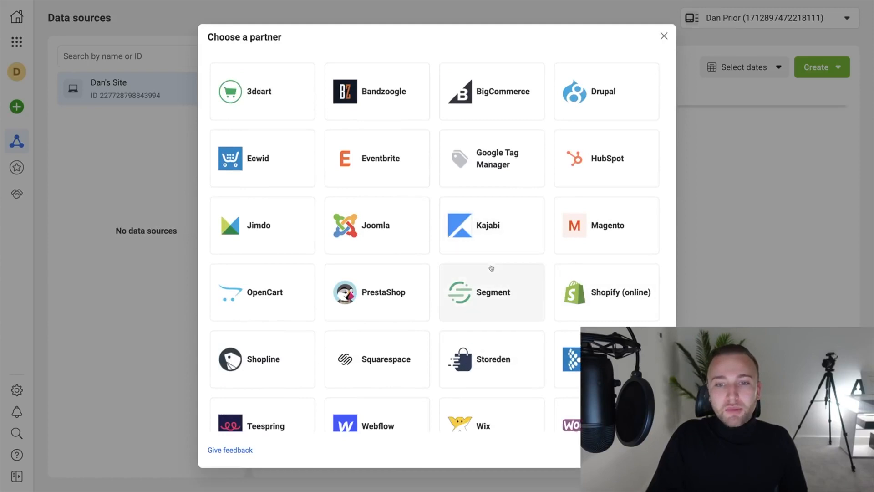
click(483, 225)
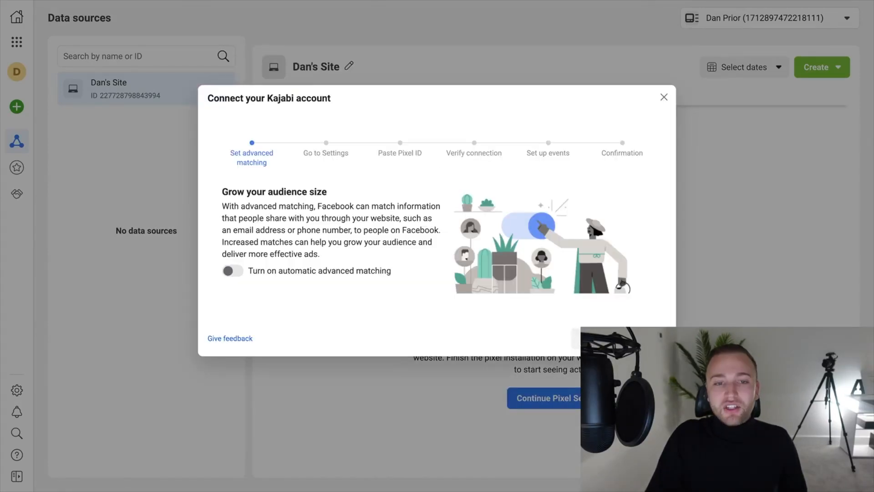
click(643, 338)
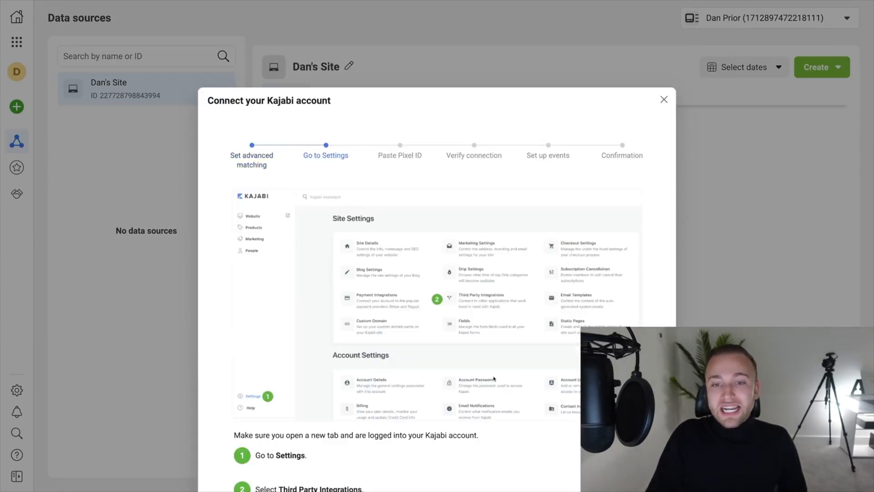
Review the Kajabi settings instructions, back out to the partner list to browse it, and return to the pixel installation methods.
scroll(494, 379, down, 1)
scroll(629, 231, up, 1)
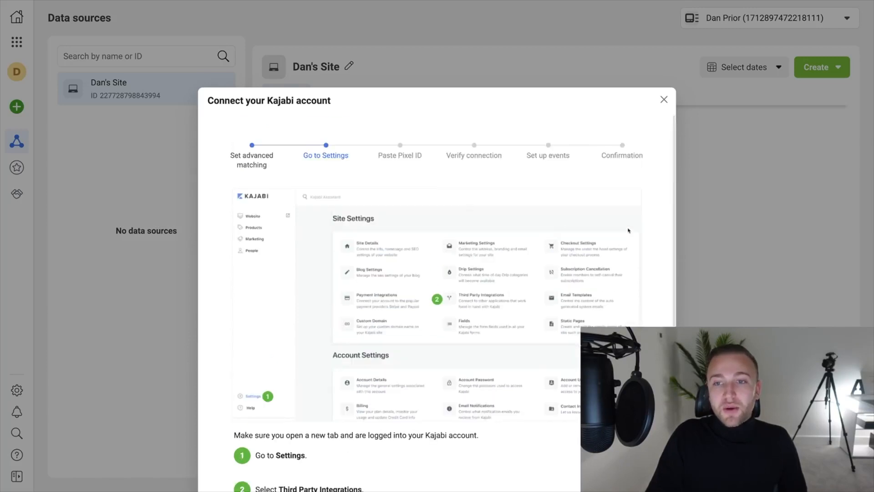
scroll(629, 231, down, 1)
scroll(732, 304, down, 1)
click(590, 450)
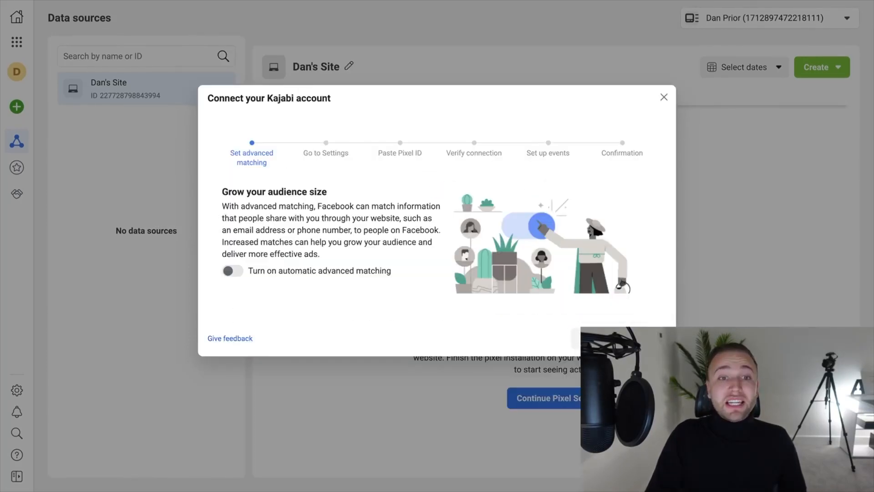
click(576, 343)
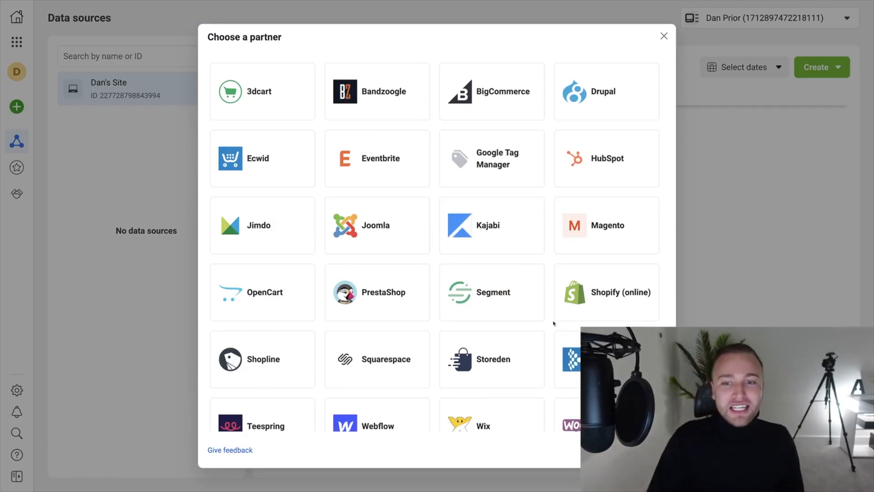
scroll(554, 324, down, 3)
scroll(554, 323, up, 3)
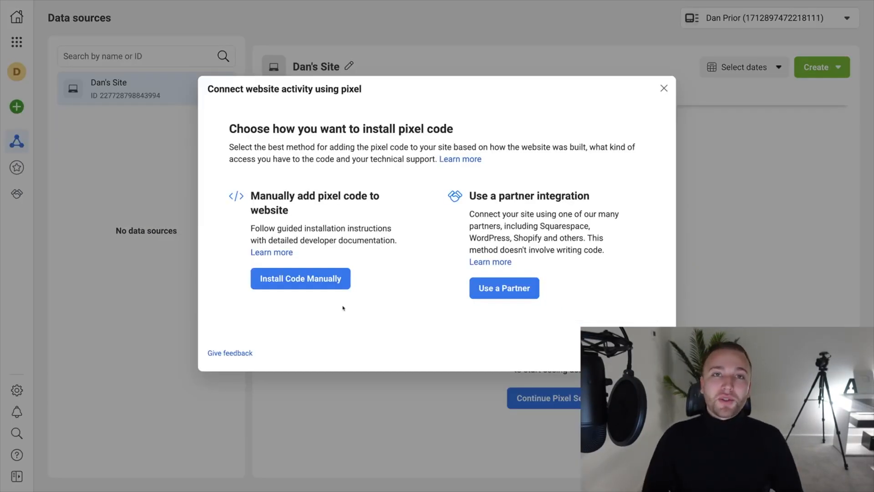
Examine the manual pixel installation and its emailed base code instructions, and close the setup without sending anything.
click(337, 283)
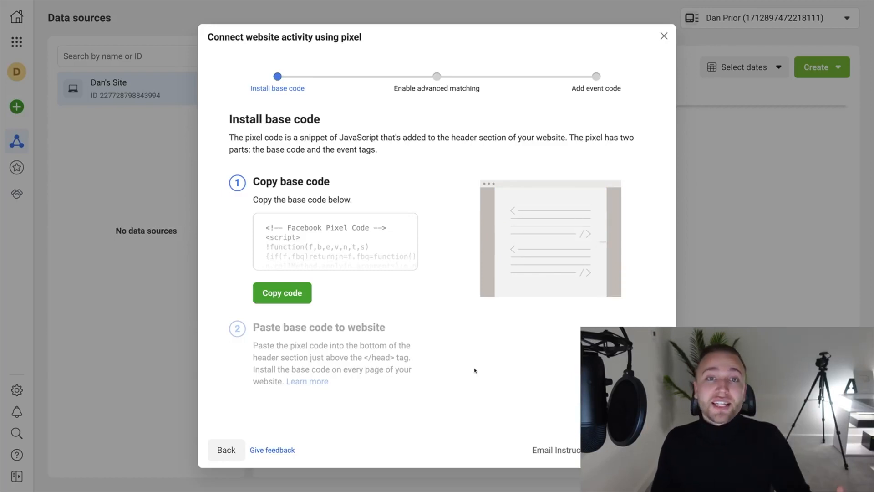
click(555, 449)
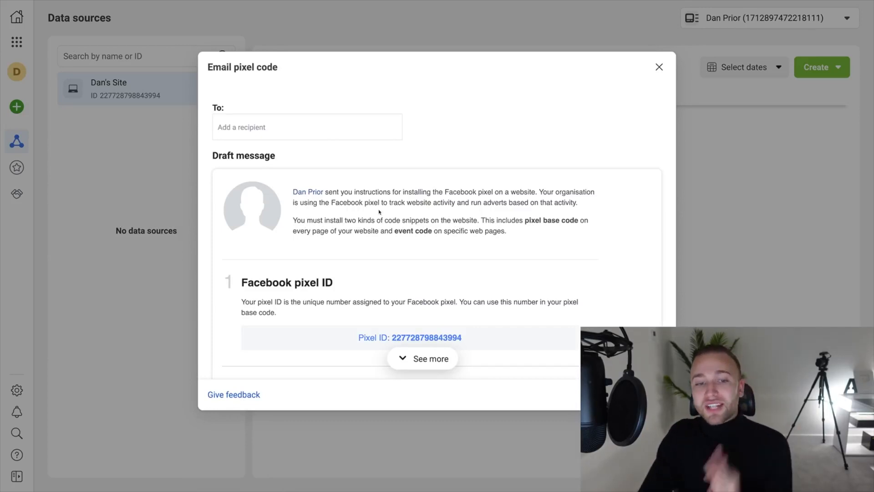
scroll(380, 212, down, 6)
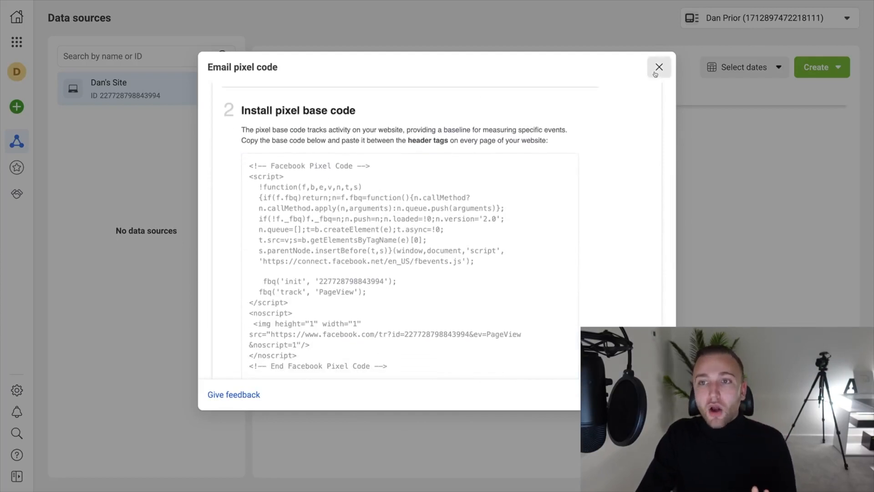
click(659, 67)
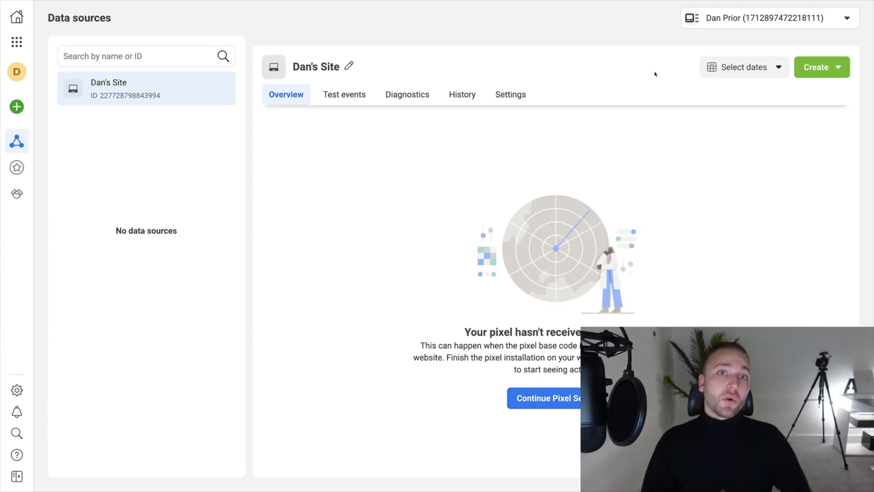
Switch to Ads Manager and start a new campaign with the Traffic objective.
click(17, 42)
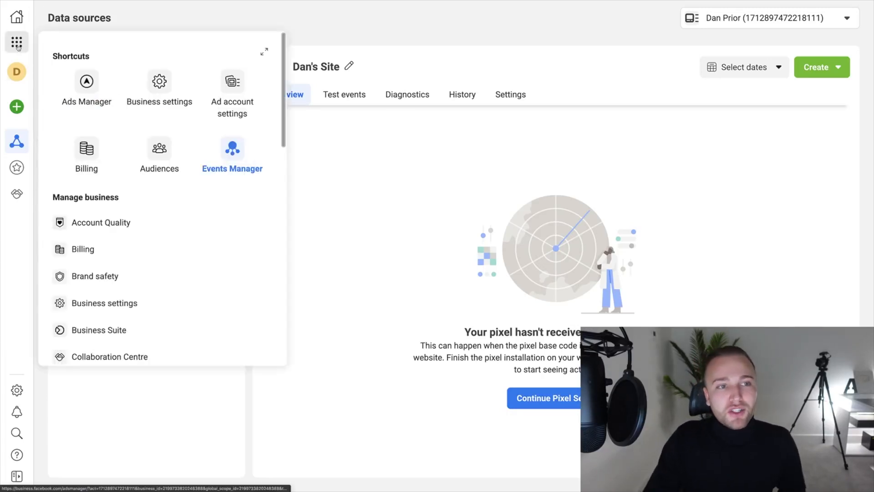
click(92, 90)
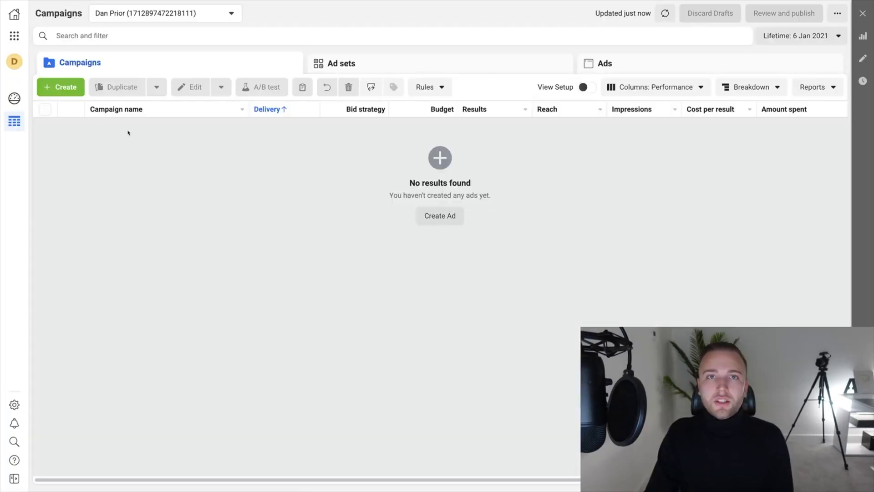
click(73, 90)
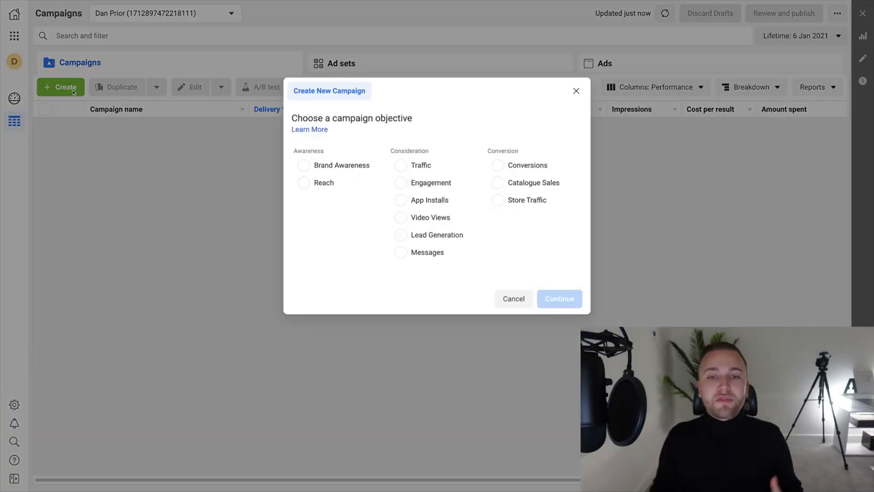
click(469, 166)
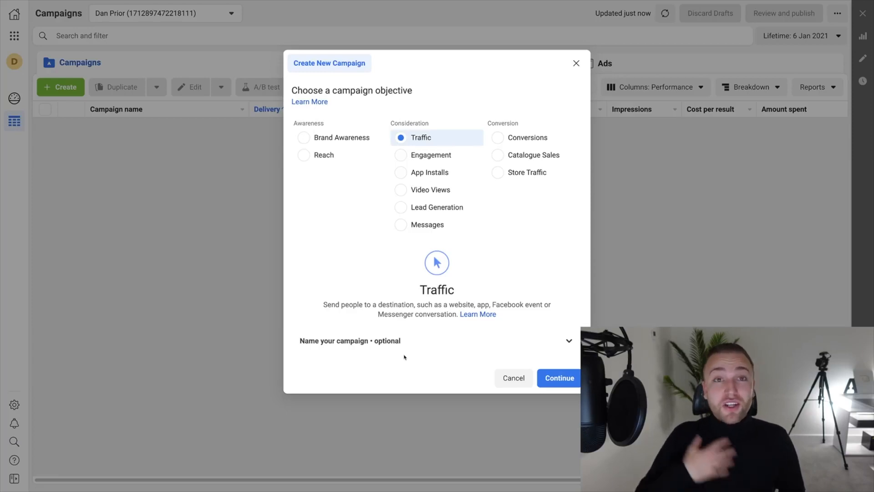
Name the campaign "Dog Treat Traffic - Cold Audience", leave the ad set and ad names blank, and continue to the campaign draft.
click(420, 347)
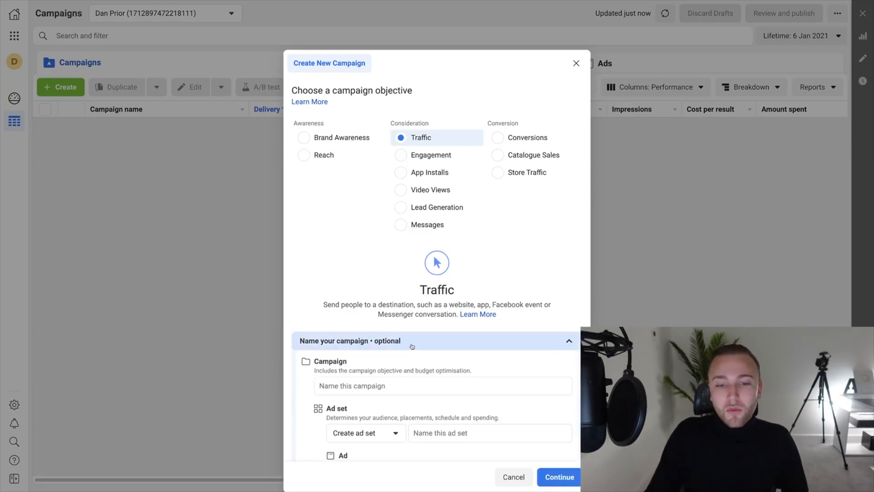
click(369, 339)
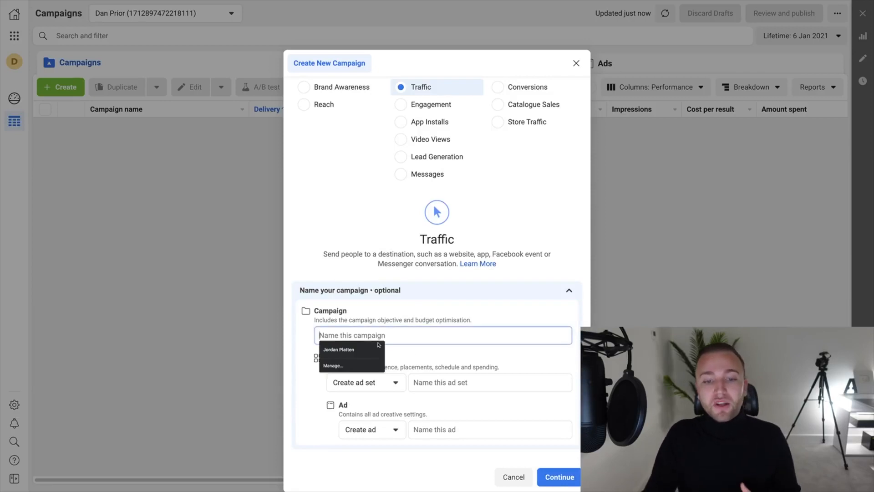
click(410, 342)
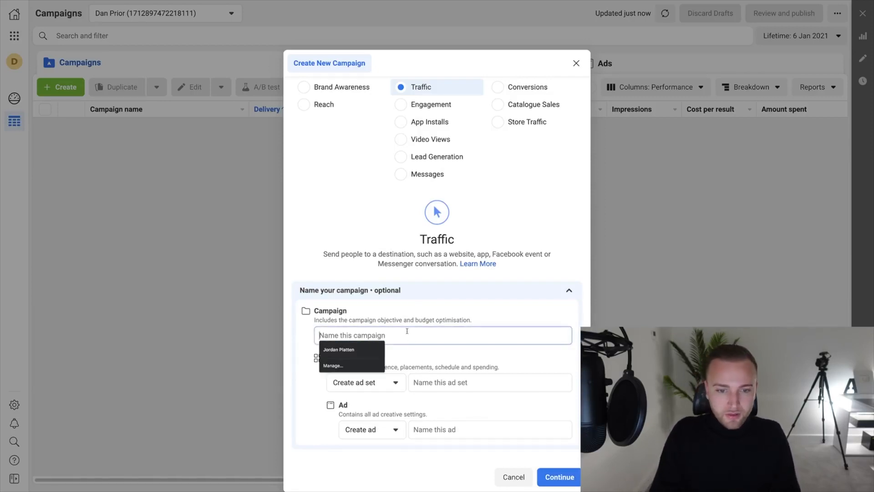
text(Dog ~)
text(r)
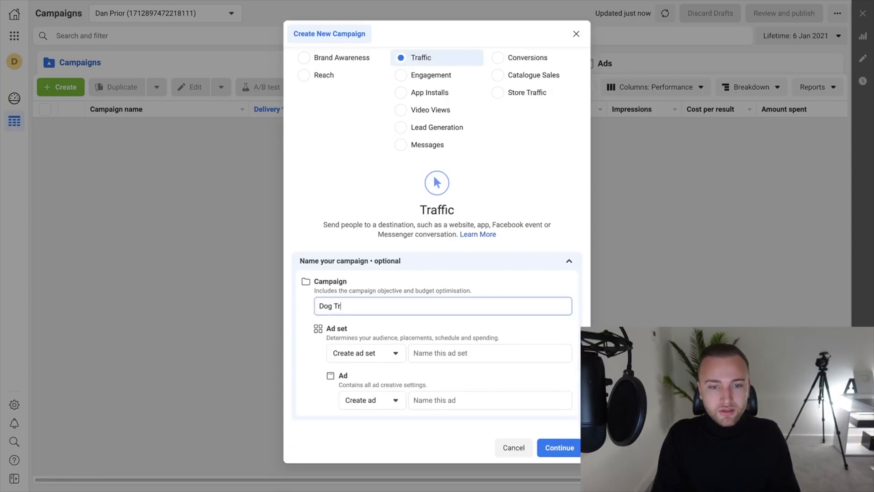
text(eat Traffic - )
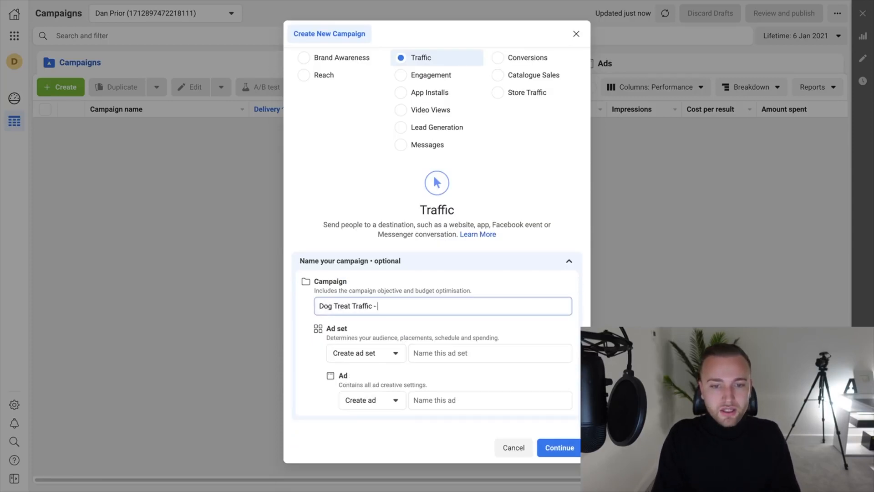
text(Cold Audience)
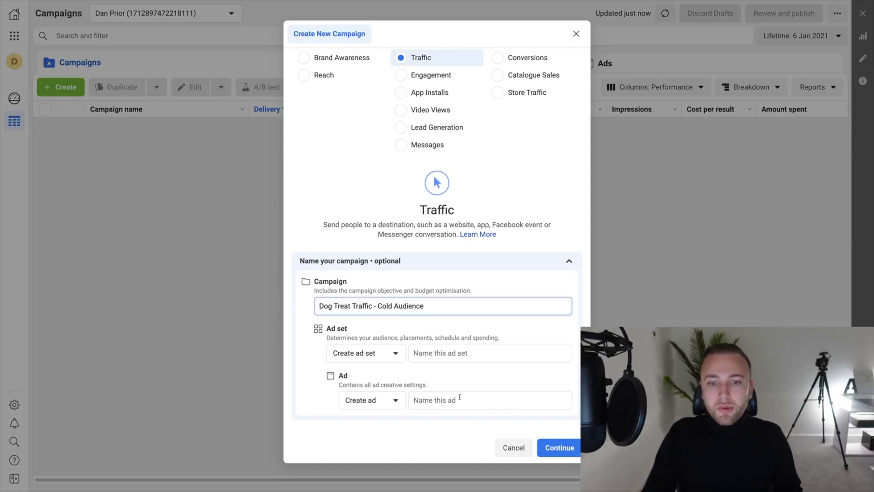
click(450, 354)
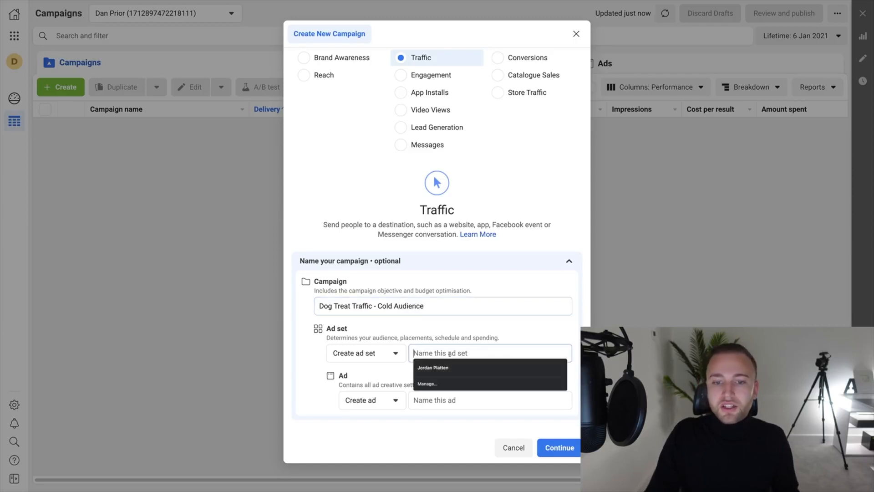
click(449, 344)
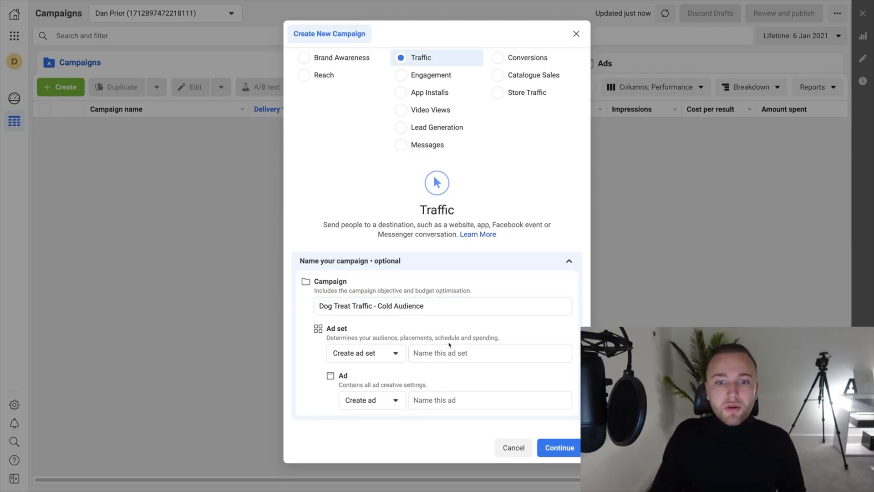
click(557, 448)
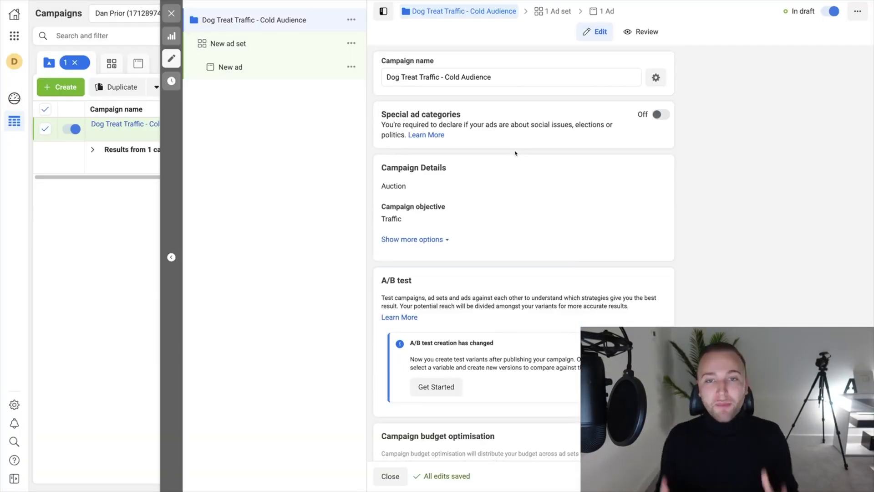
Proceed from the campaign settings to the new ad set and rename it "Dog Treat Traffic - Dog Owners".
scroll(515, 153, down, 1)
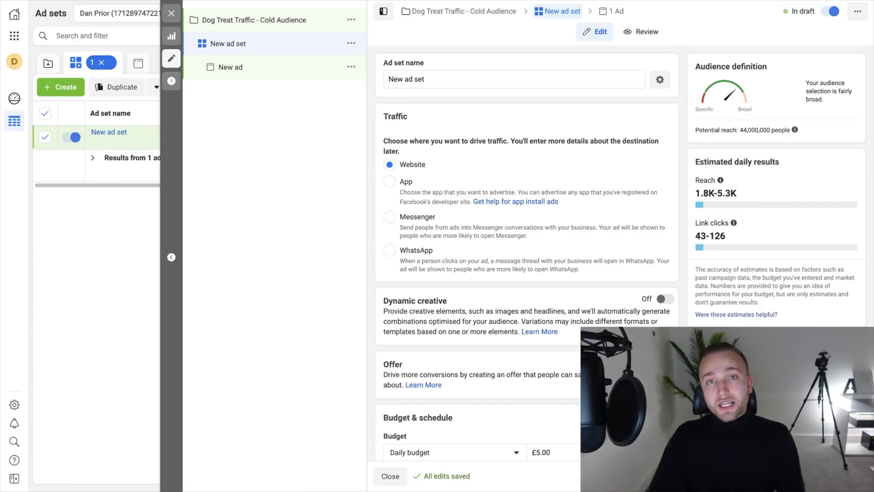
triple_click(448, 80)
text(D)
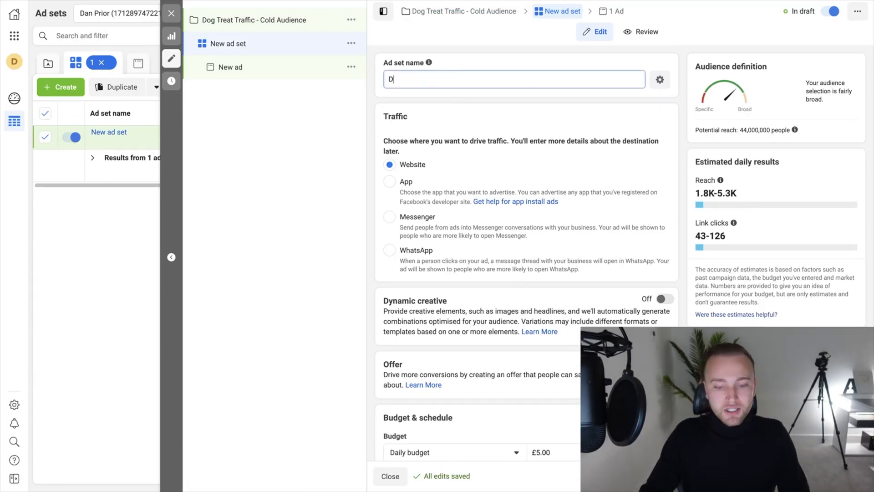
text(og TREA)
key(BackSpace)
key(BackSpace)
key(BackSpace)
text(reat )
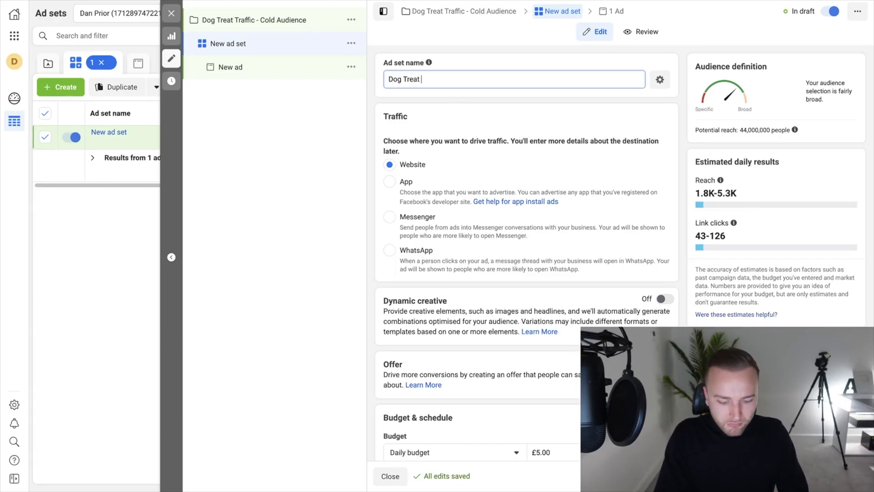
text(Traffic - )
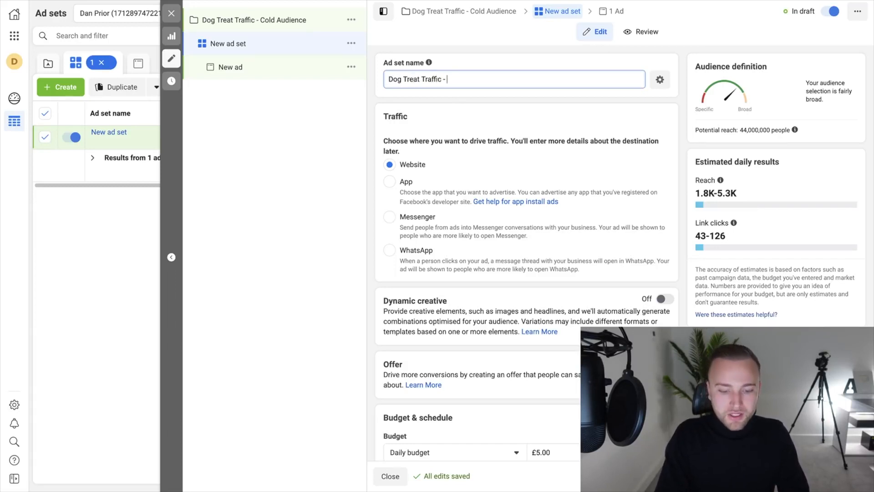
text(Dog Owners)
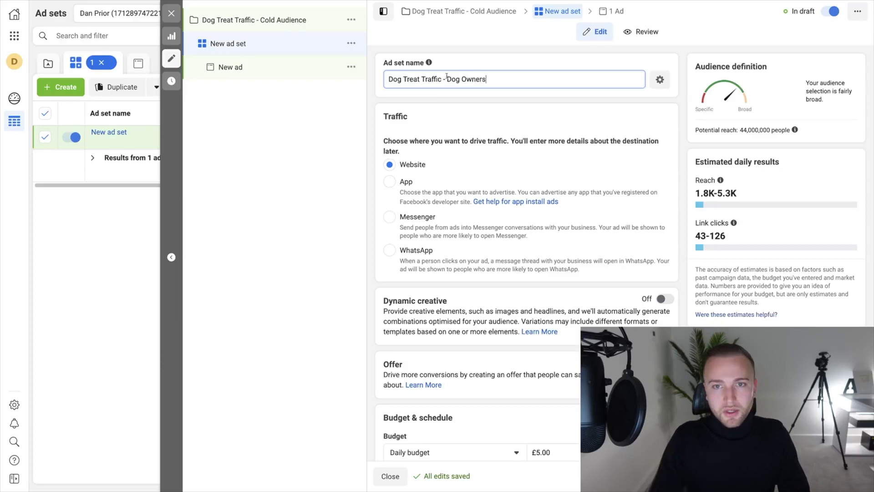
click(439, 108)
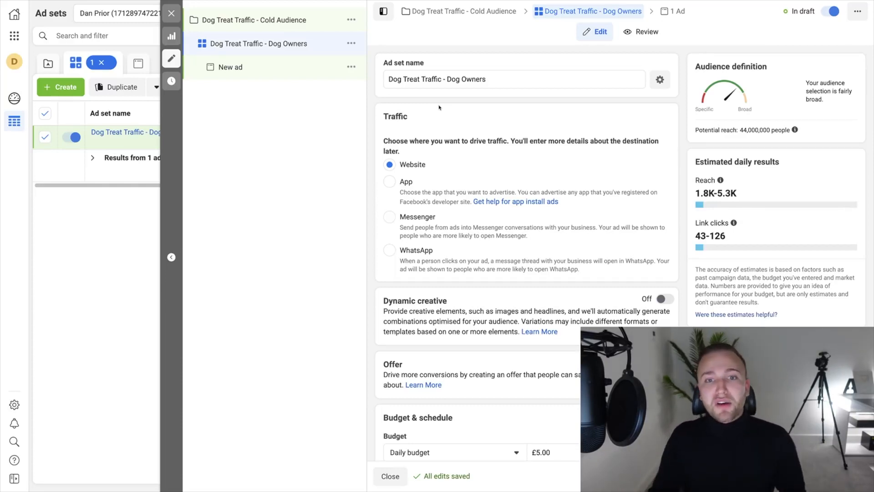
Remove the ad set audience's existing country and add United States as the included location.
scroll(453, 230, down, 4)
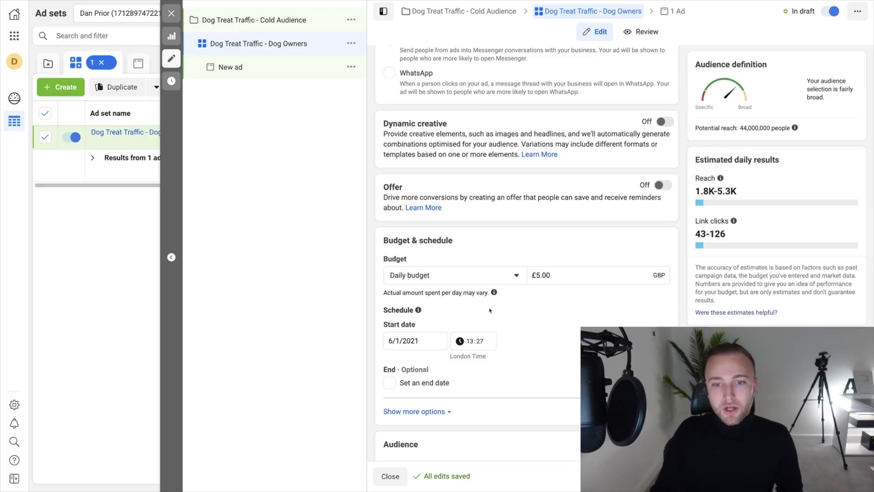
scroll(490, 310, down, 1)
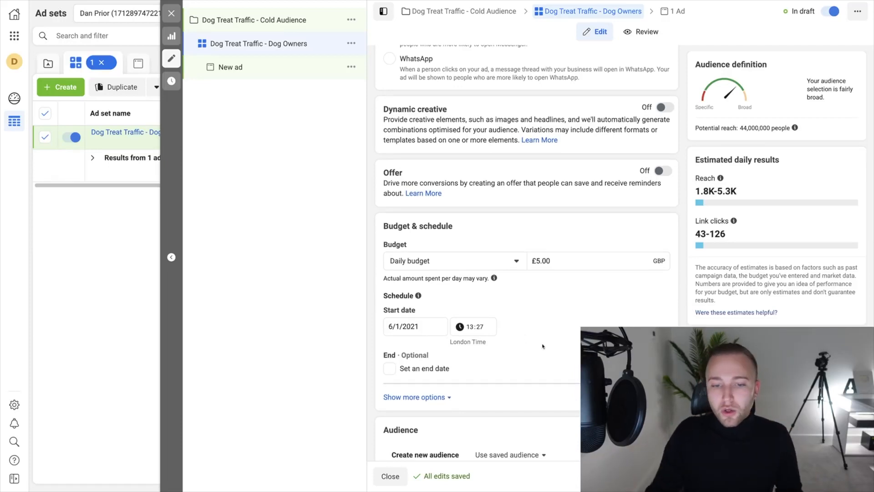
scroll(543, 346, down, 6)
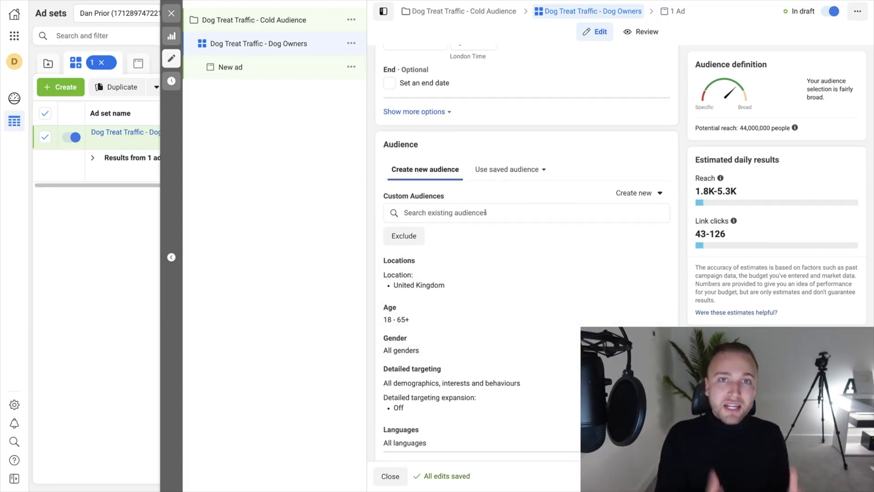
scroll(516, 287, down, 1)
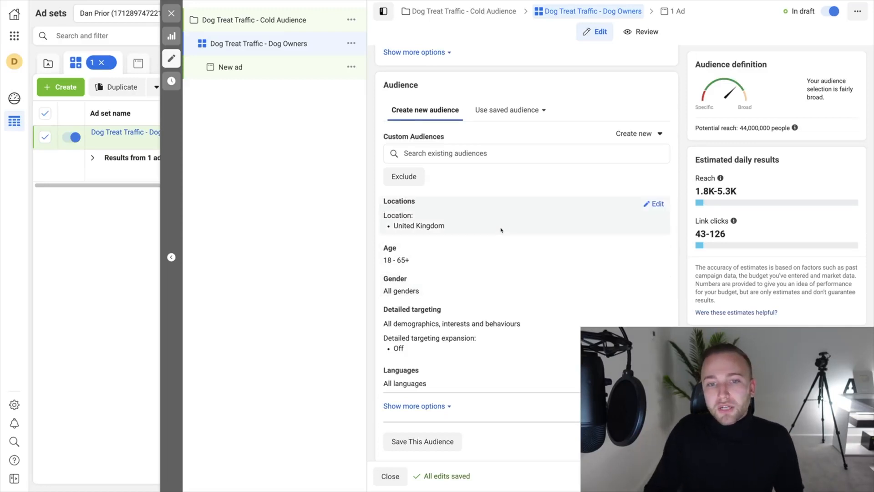
click(657, 204)
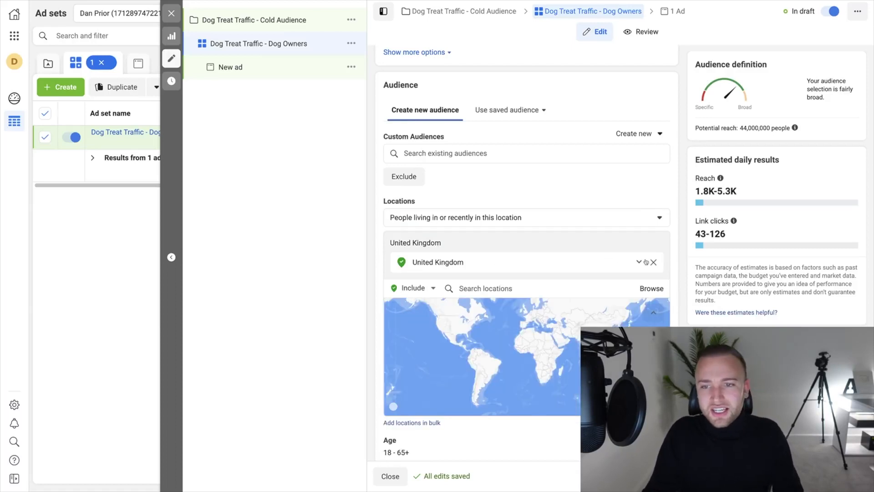
click(654, 262)
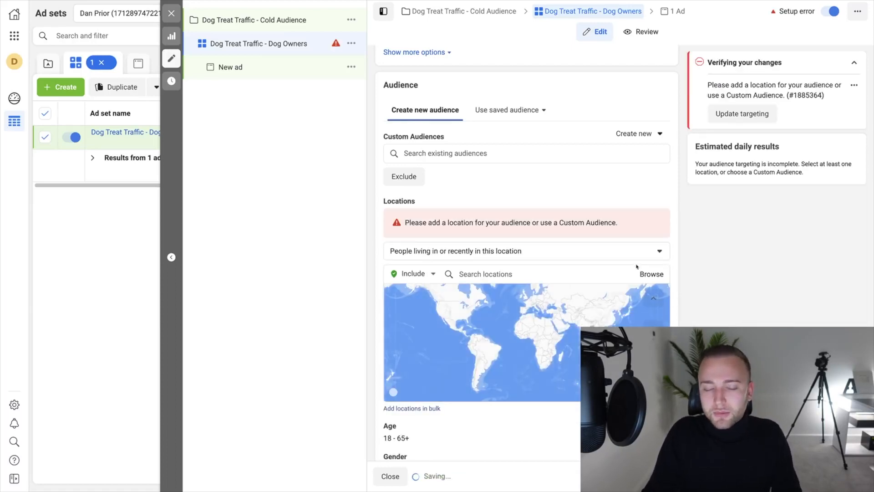
text(United States)
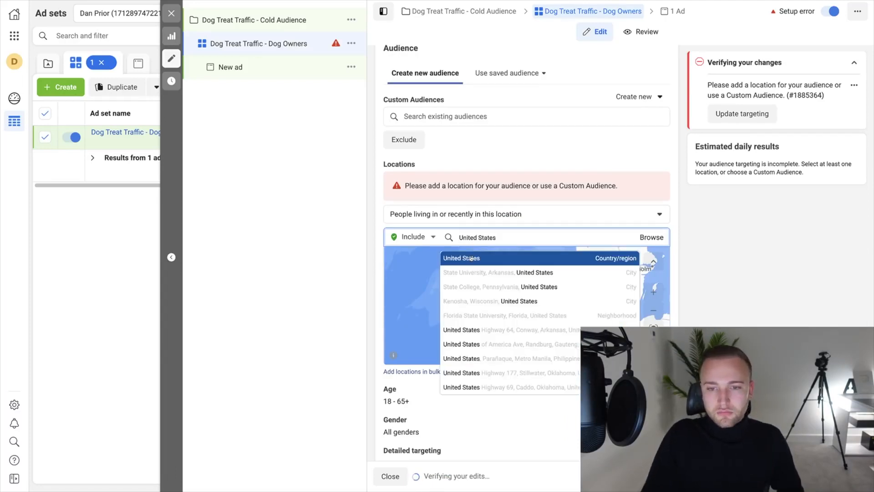
click(471, 256)
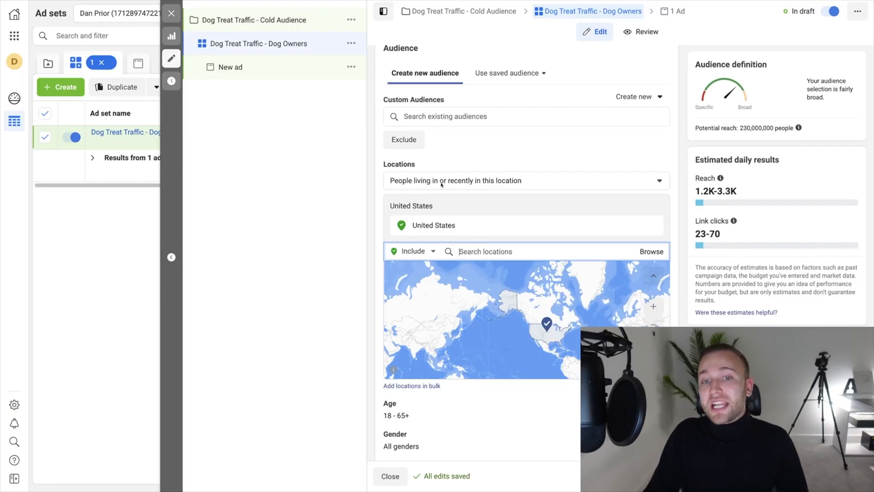
Restrict location targeting to people living in this location, and open the age range for editing, keeping 18 to 65+.
click(458, 182)
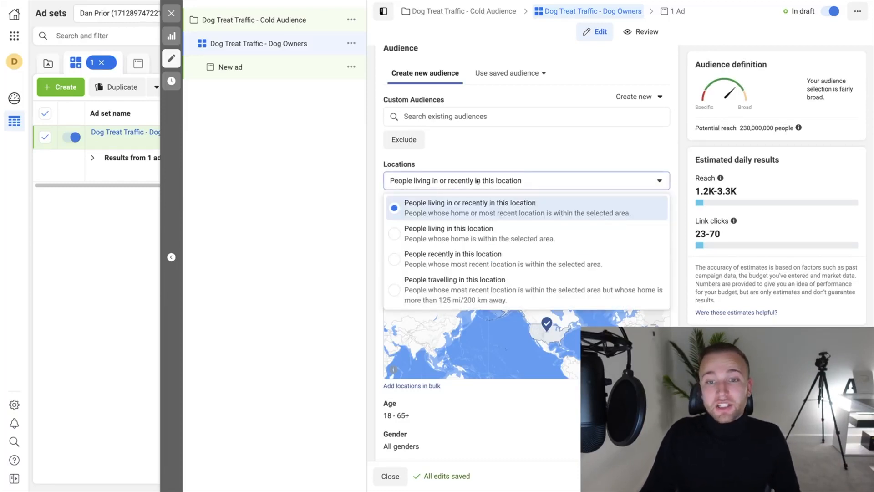
click(437, 239)
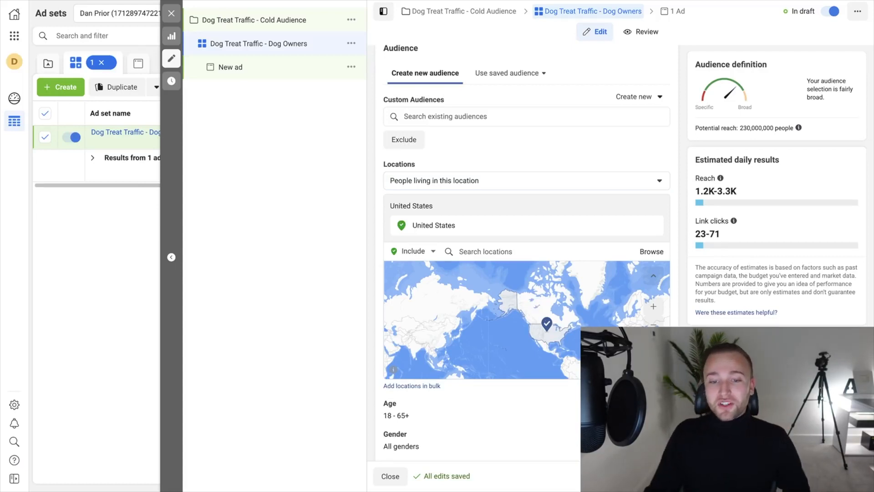
click(456, 414)
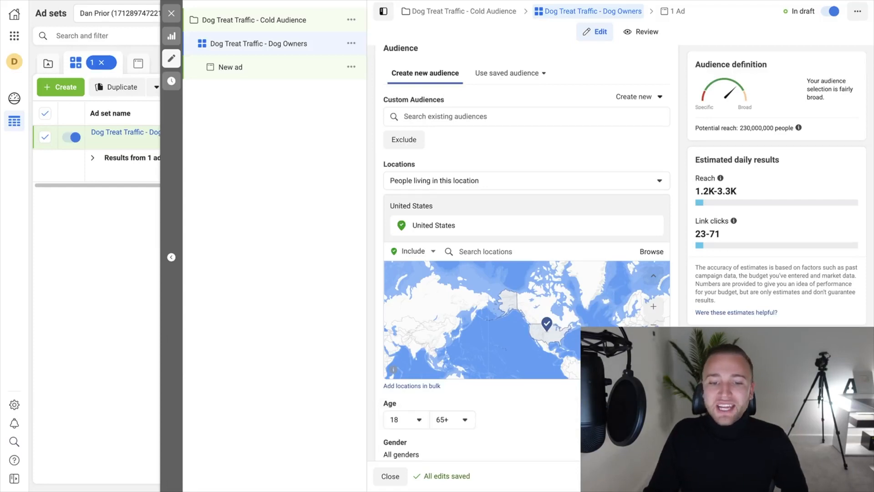
scroll(475, 343, down, 2)
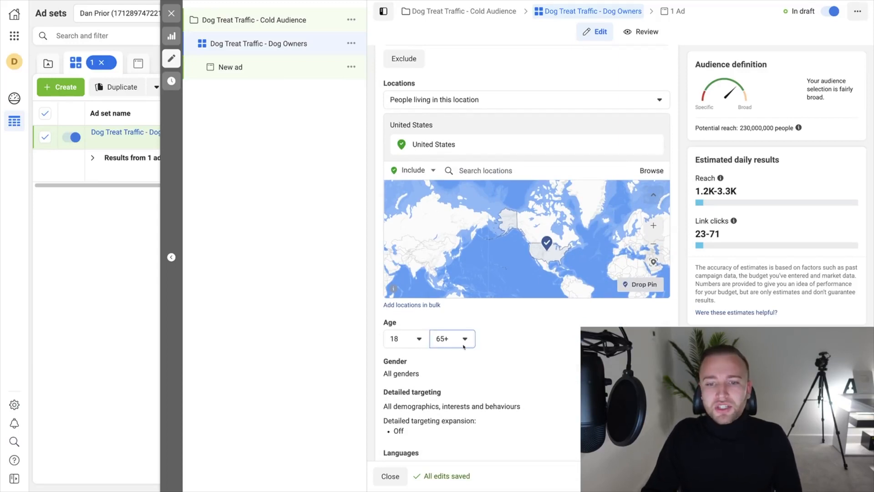
click(451, 339)
click(458, 345)
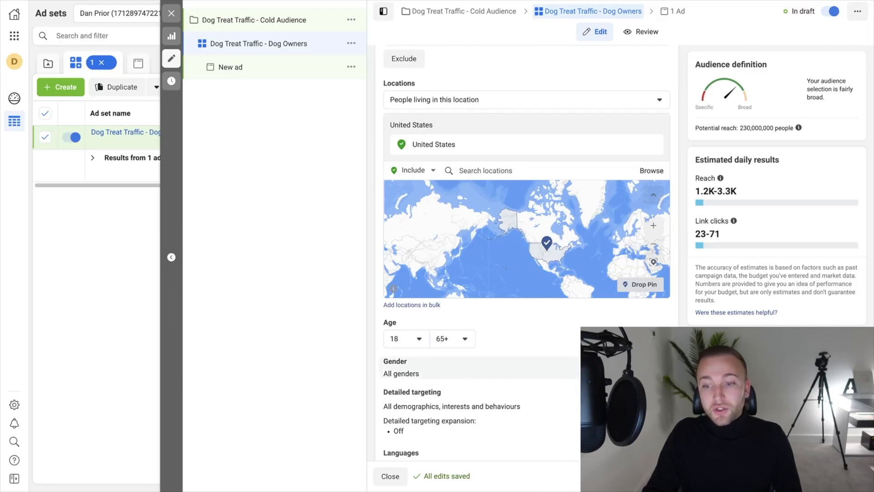
Open the audience's gender options, keeping All, and open detailed targeting for editing.
click(409, 369)
scroll(639, 283, down, 2)
mouse_move(655, 301)
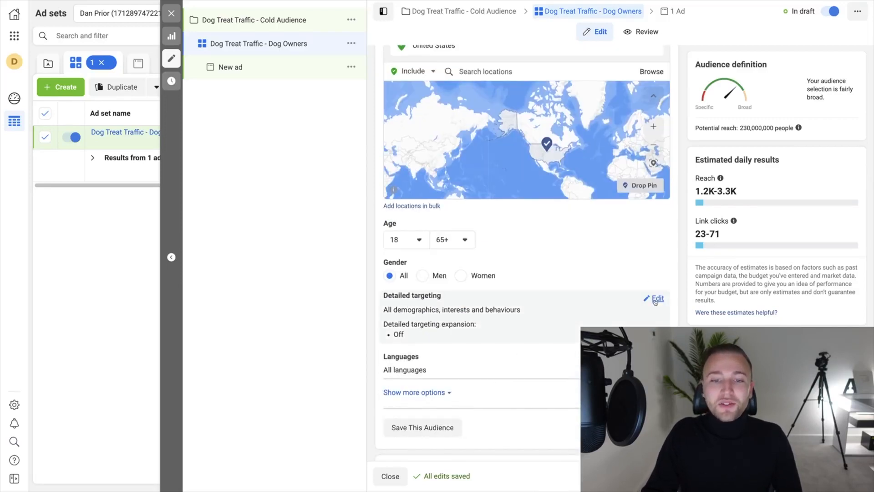
click(657, 299)
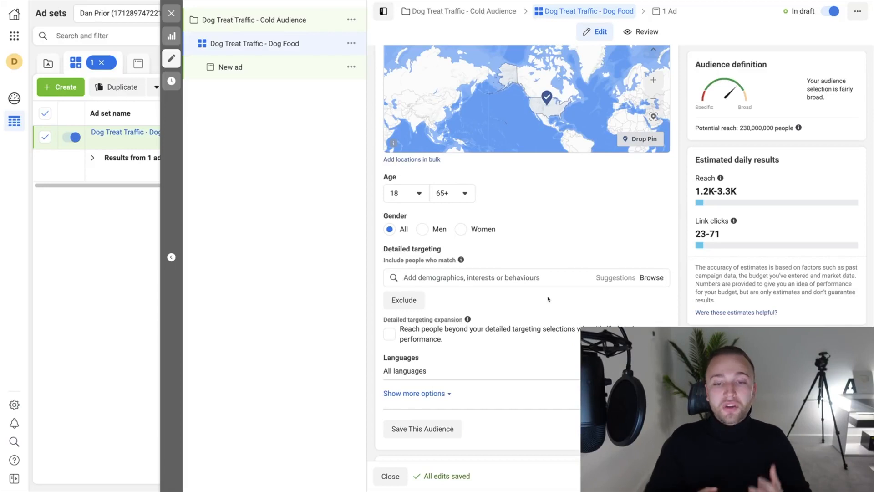
Browse the detailed targeting demographics, examining categories such as education, financial and work.
click(647, 282)
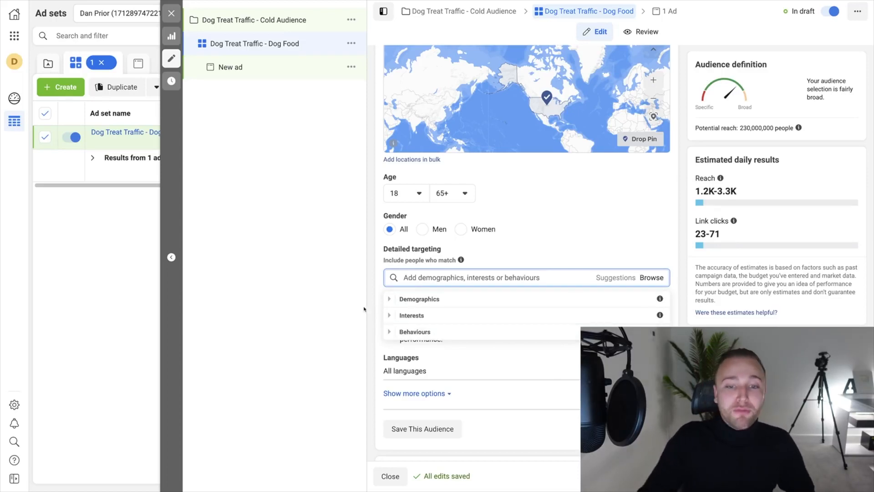
click(411, 302)
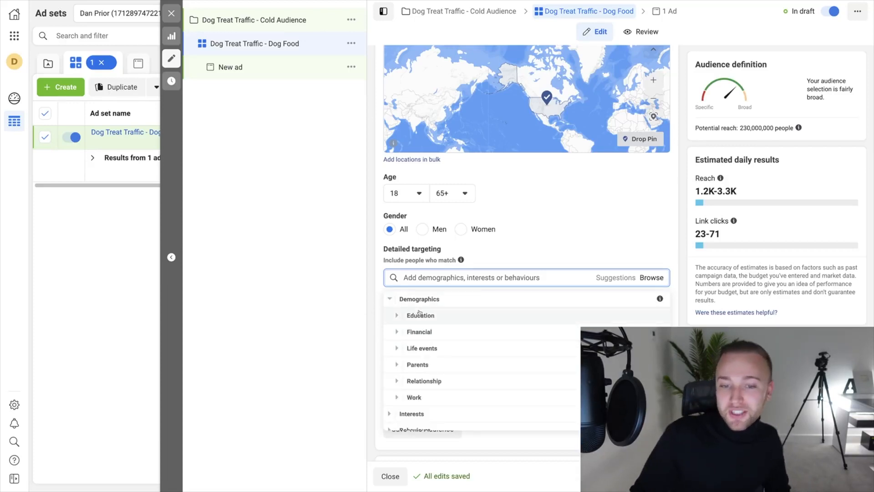
click(419, 314)
scroll(420, 314, down, 1)
click(419, 299)
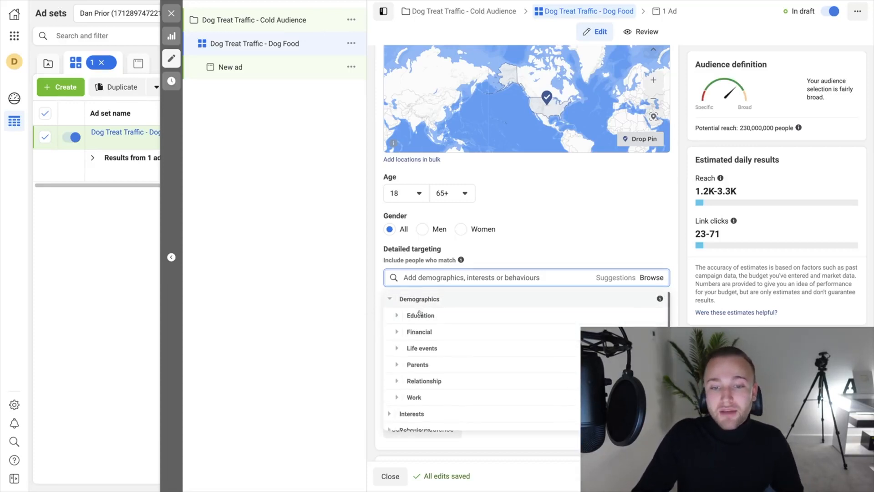
click(422, 331)
click(423, 305)
click(433, 381)
click(424, 356)
click(416, 390)
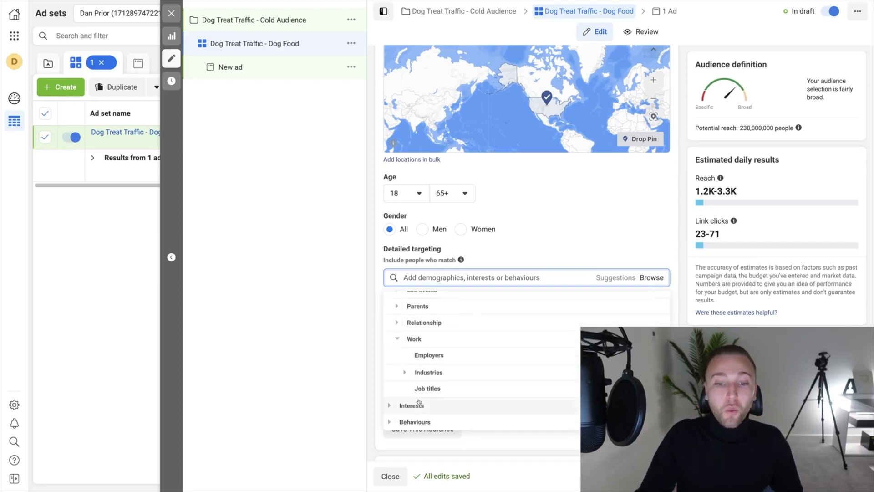
scroll(419, 401, up, 3)
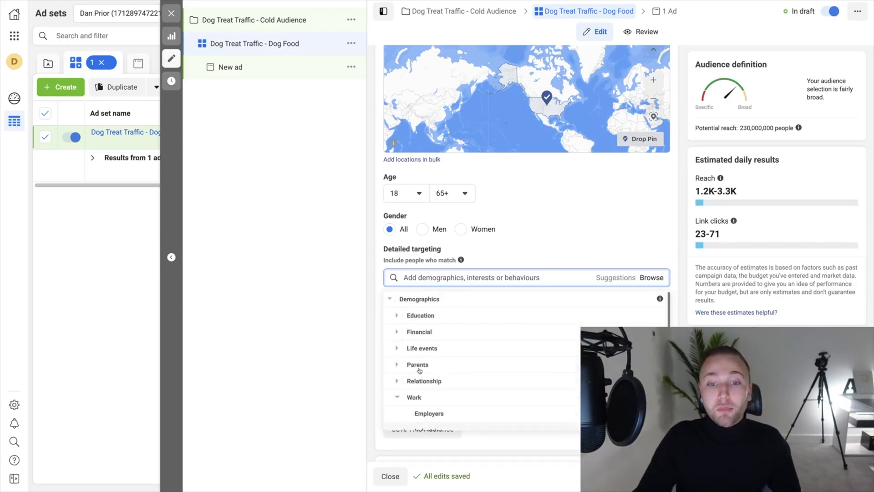
Examine the interests and behaviours categories available for detailed targeting.
click(416, 298)
click(413, 316)
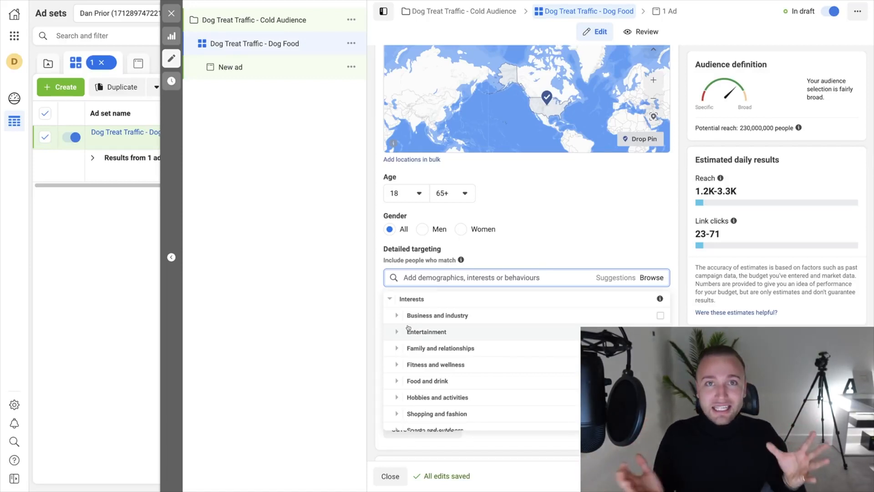
click(398, 300)
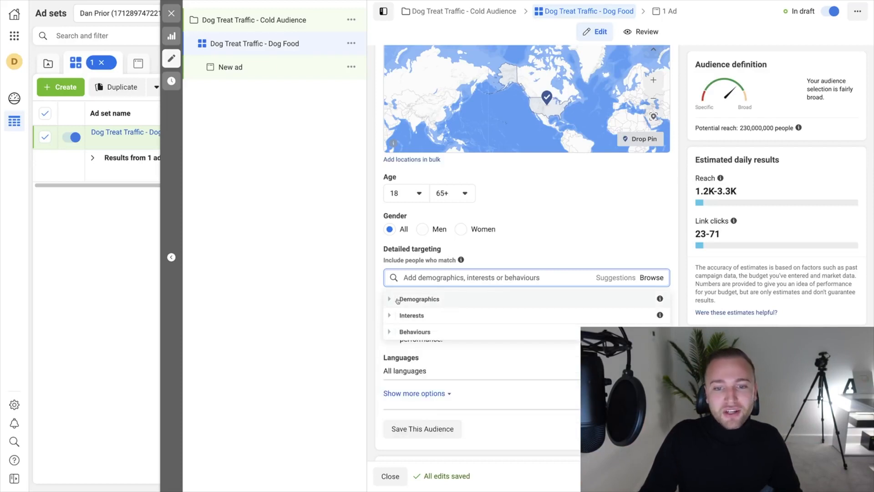
click(408, 333)
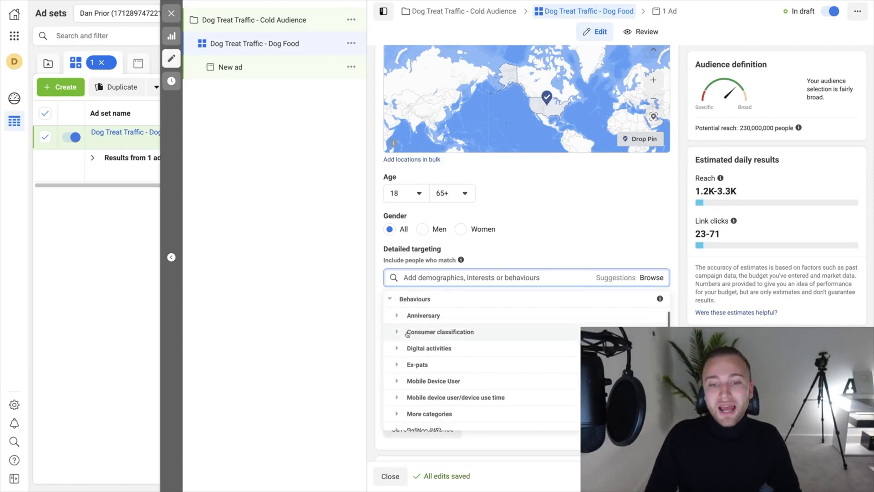
click(421, 366)
click(420, 300)
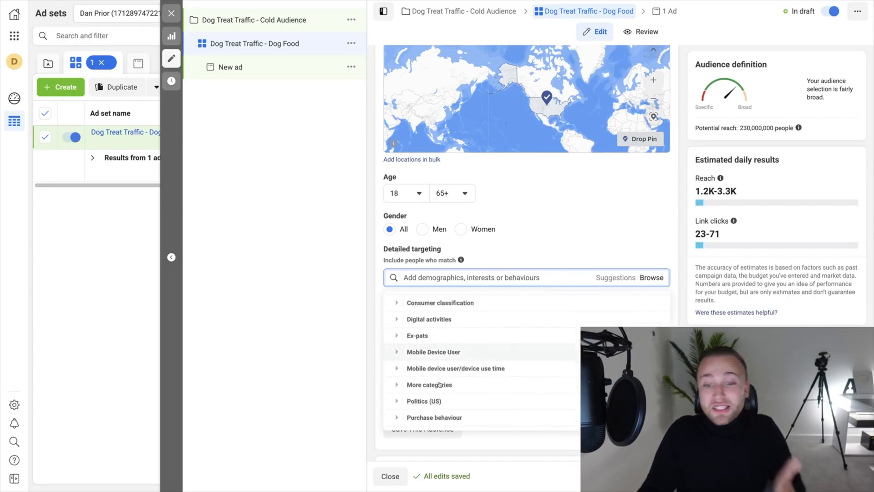
scroll(429, 405, down, 1)
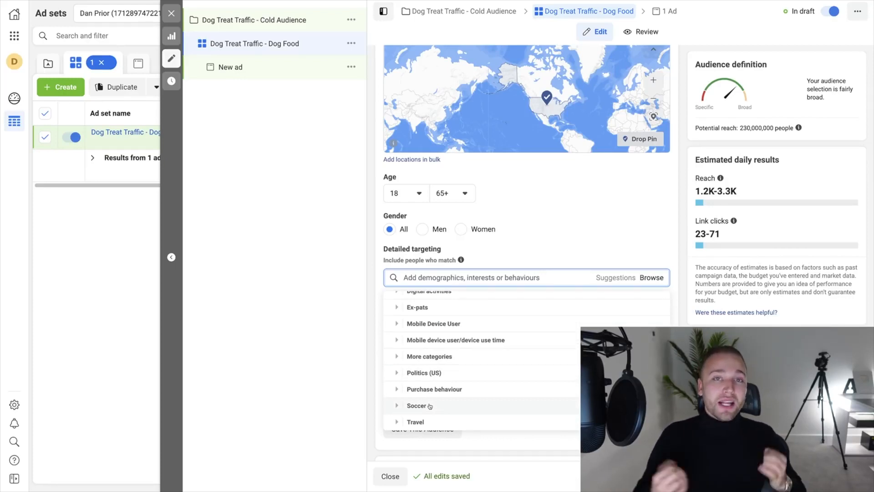
Search detailed targeting for "dog" and add the Dog food interest to the audience.
click(418, 279)
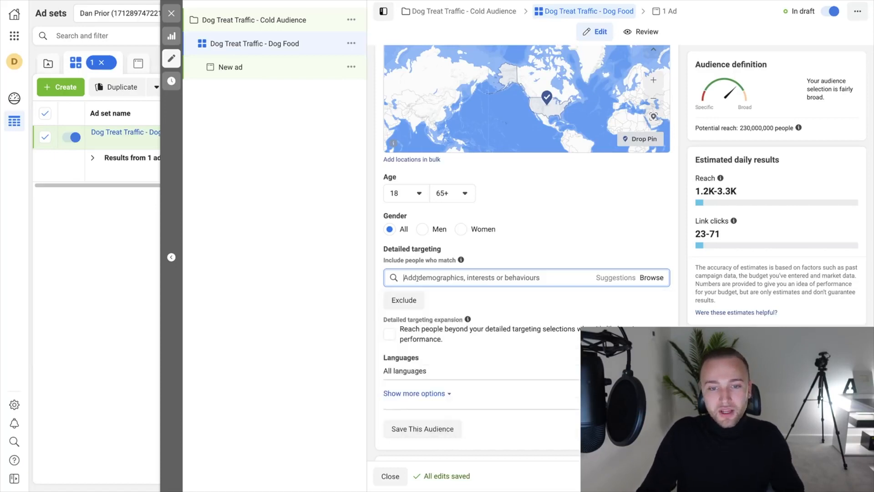
text(dog)
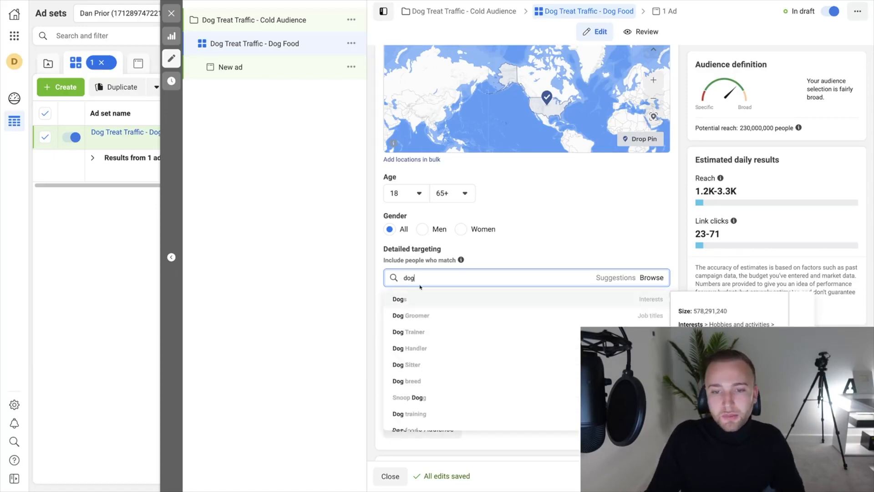
scroll(451, 350, down, 3)
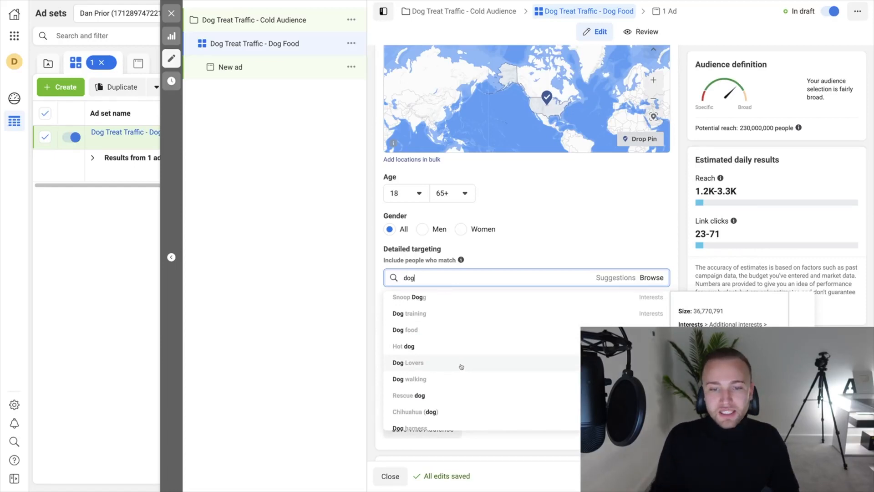
click(452, 330)
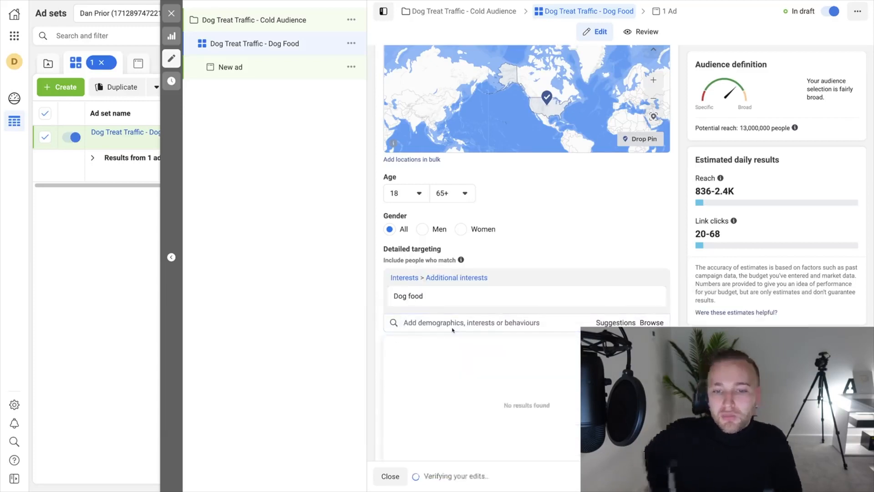
click(531, 264)
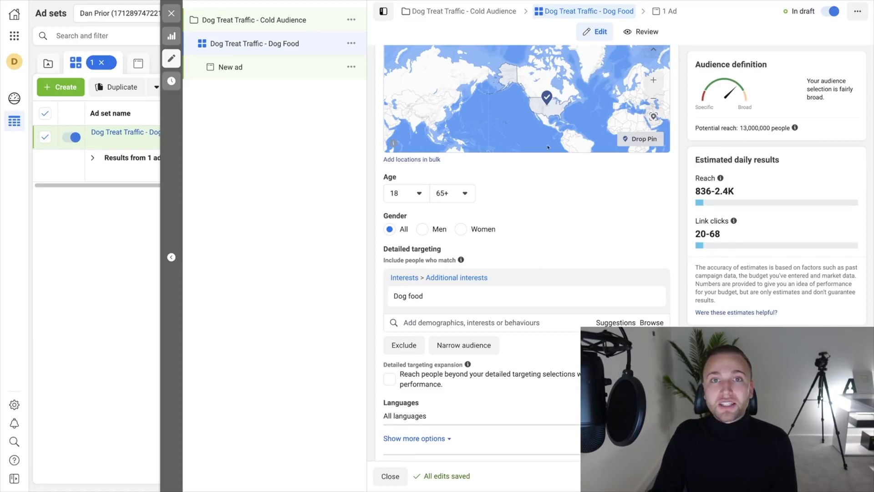
Try narrowing the audience to people who must also match the Dog Sitter job title, and remove that condition.
mouse_move(551, 308)
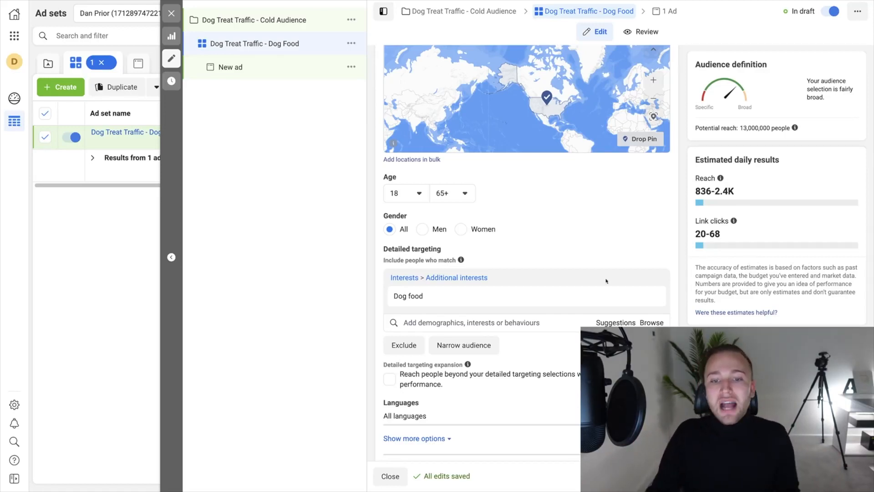
click(485, 352)
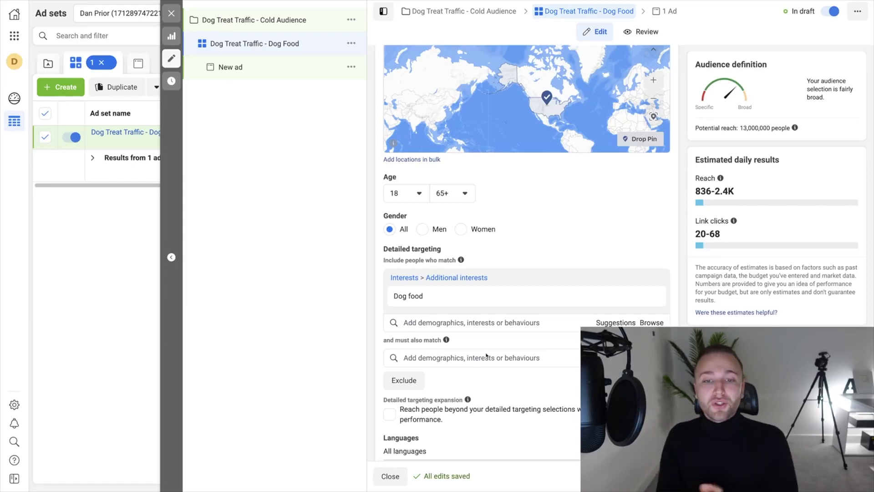
mouse_move(433, 304)
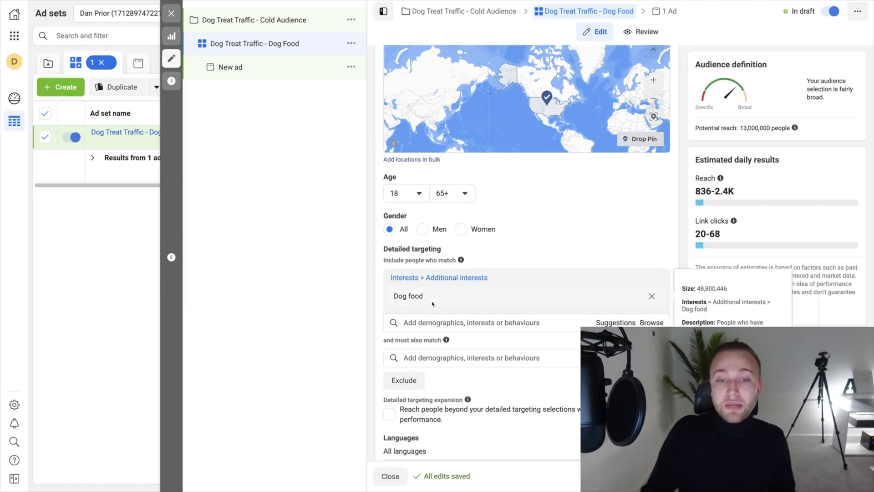
click(457, 358)
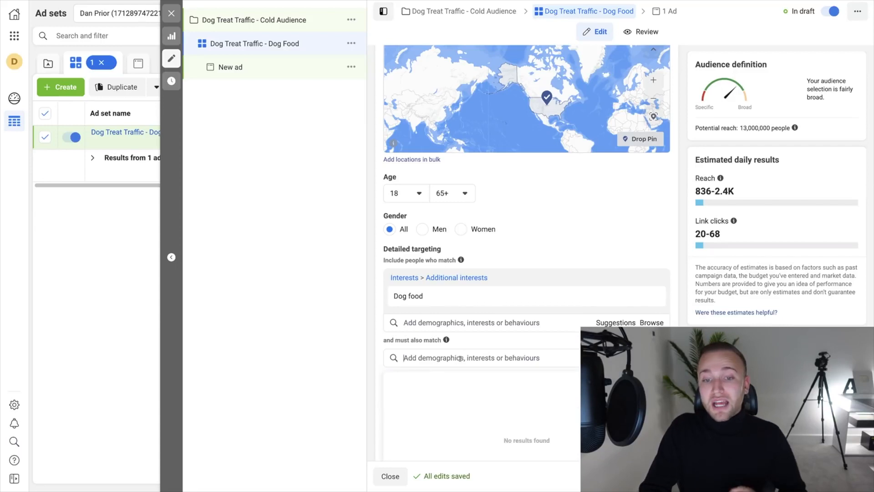
text(dog)
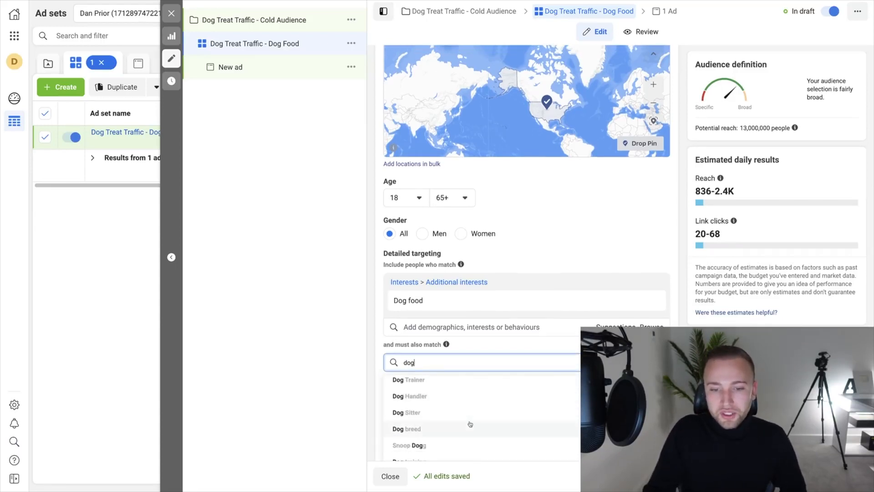
click(468, 415)
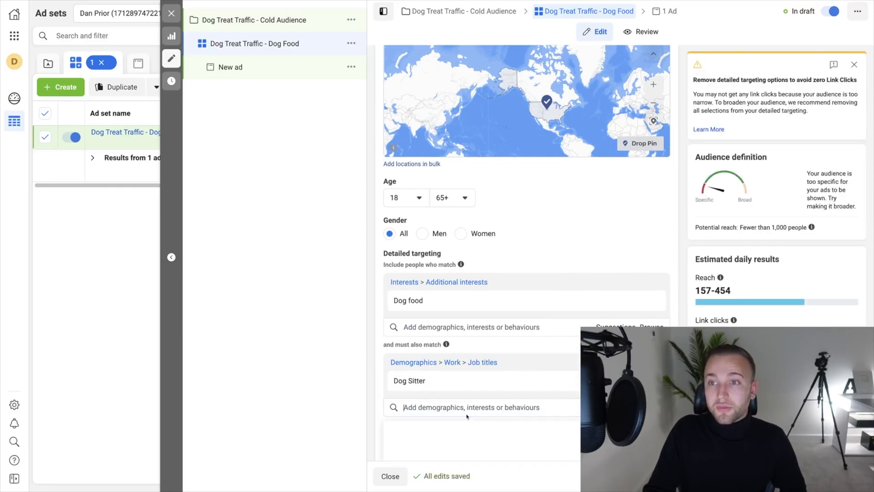
click(665, 345)
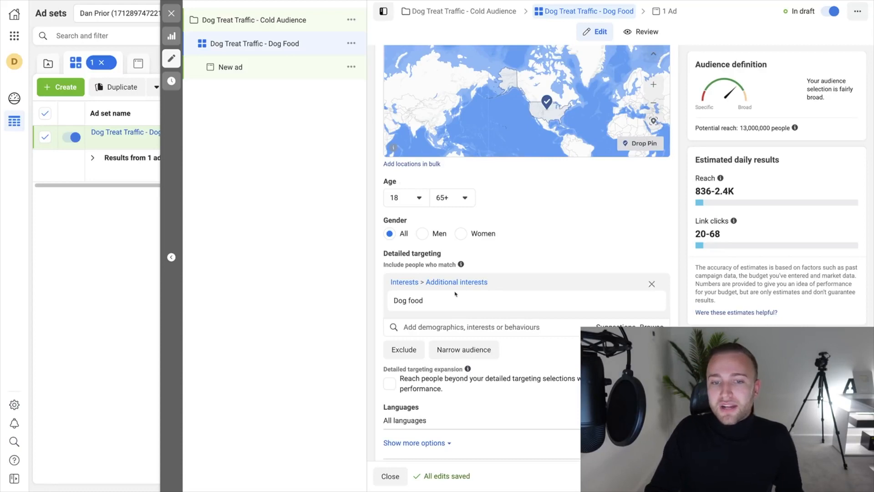
Switch the ad set to manual placements and review the available platforms and placement types.
scroll(526, 273, down, 2)
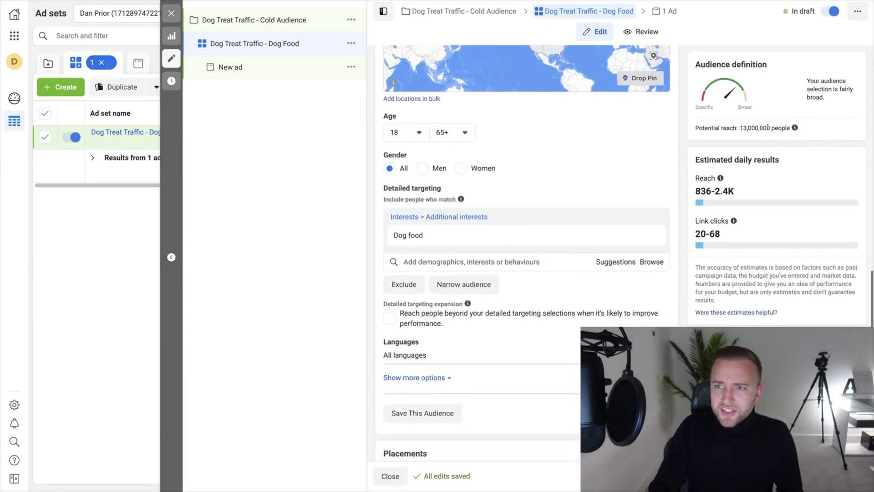
scroll(705, 257, down, 3)
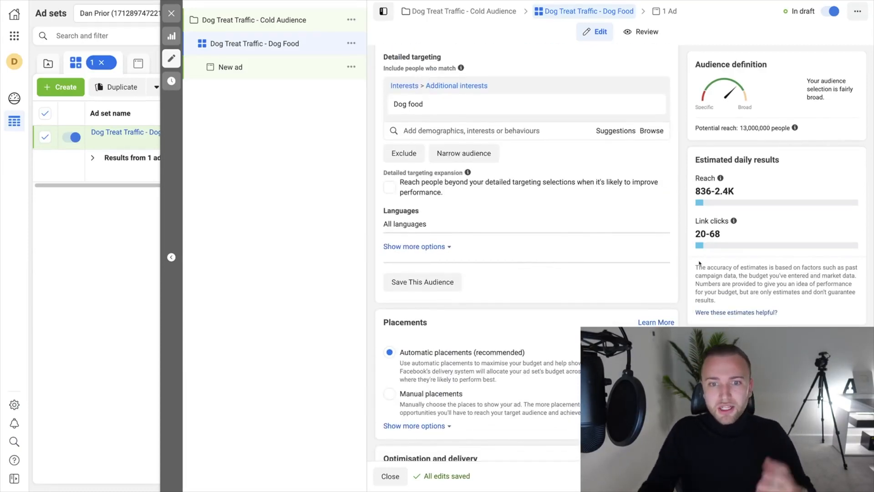
scroll(563, 225, down, 2)
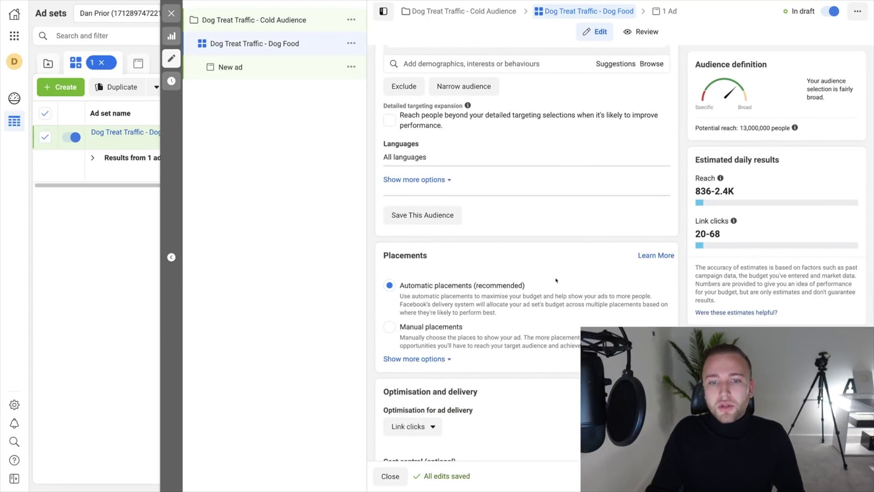
scroll(494, 337, down, 1)
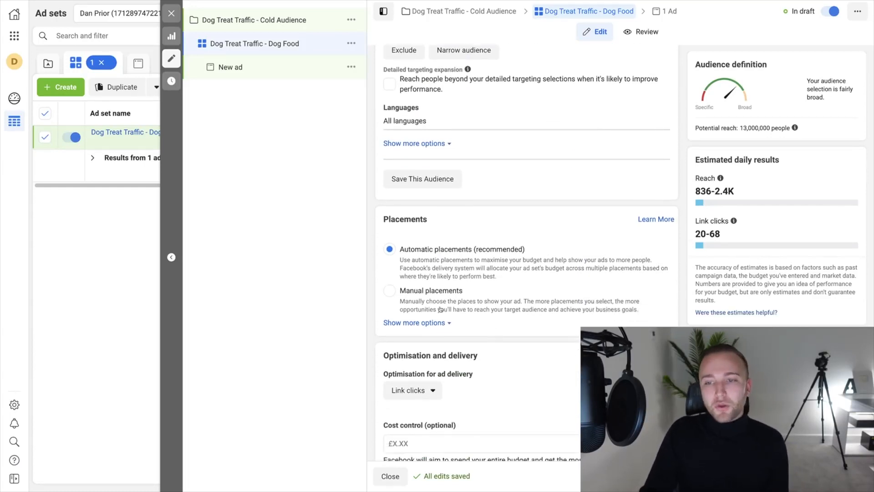
click(390, 292)
scroll(554, 297, down, 5)
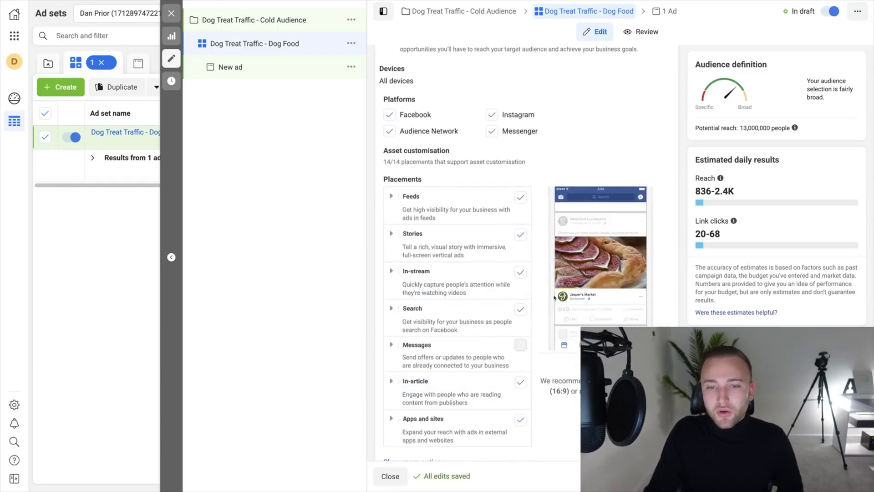
scroll(492, 185, down, 1)
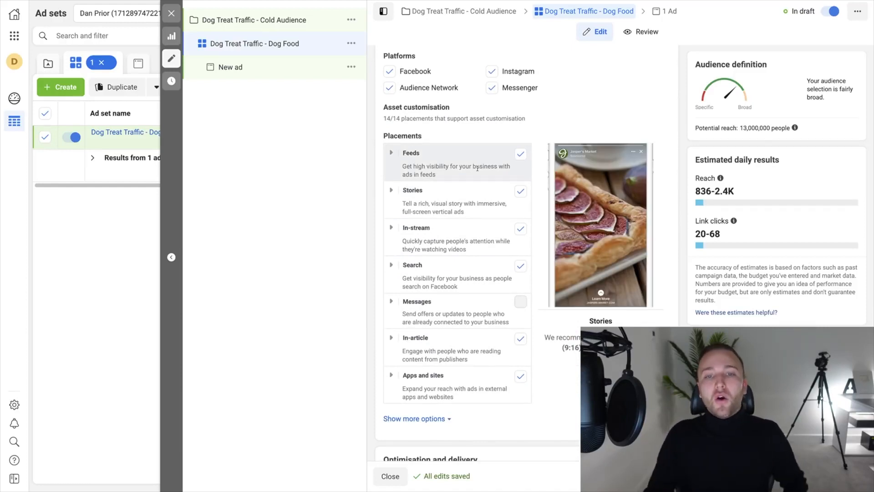
Expand the Feeds, Stories, In-stream, Search, Messages and Apps and sites groups to examine the individual placements.
click(475, 166)
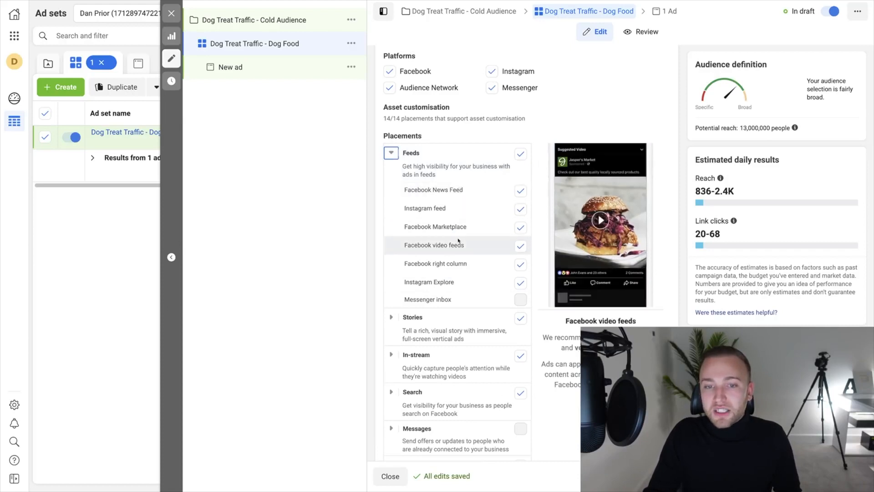
click(391, 318)
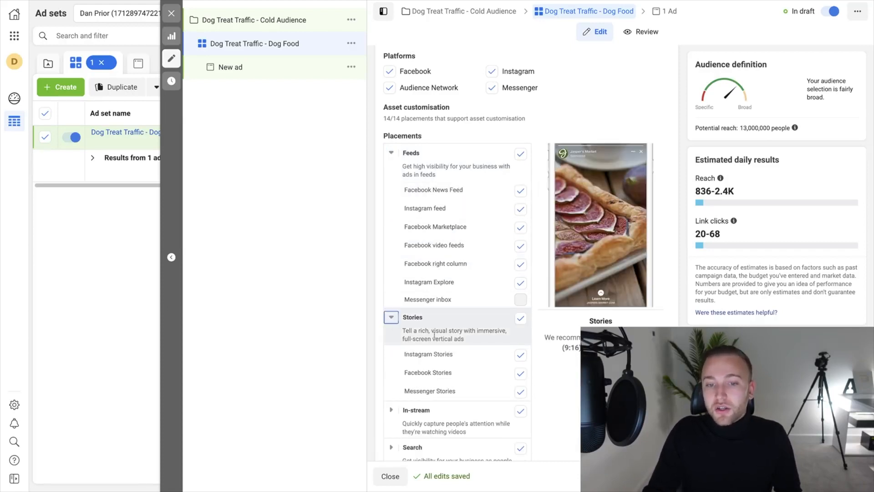
scroll(434, 335, down, 3)
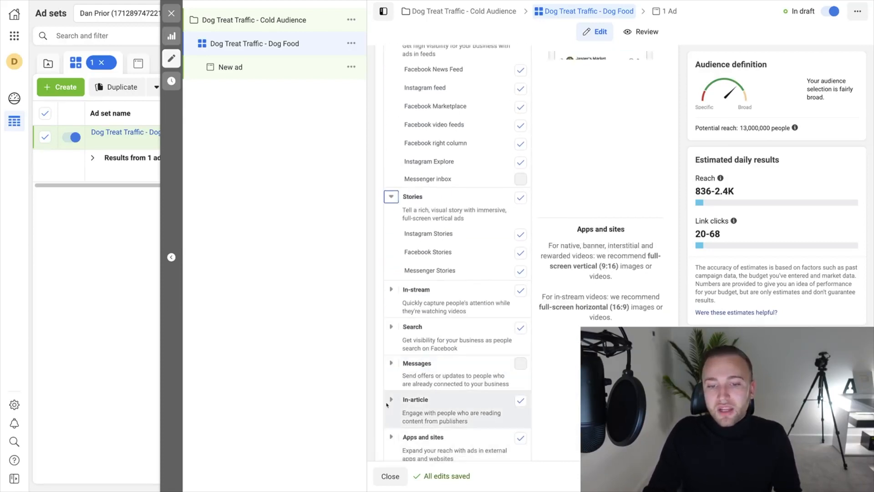
scroll(388, 406, down, 2)
click(391, 366)
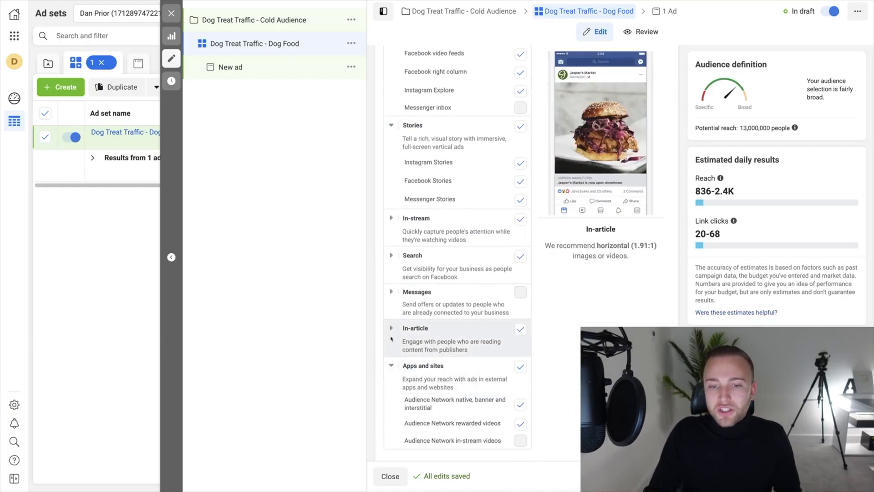
click(391, 292)
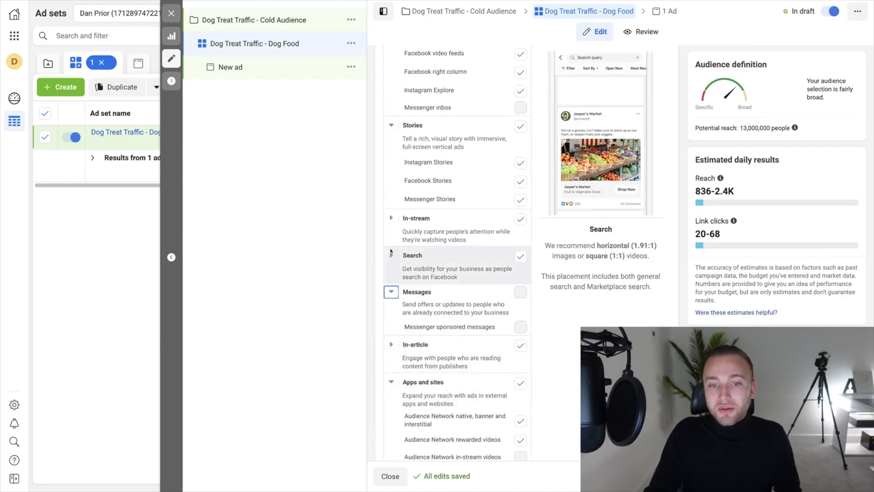
click(390, 218)
click(391, 274)
Switch the ad set back to Automatic placements (recommended).
scroll(424, 237, up, 5)
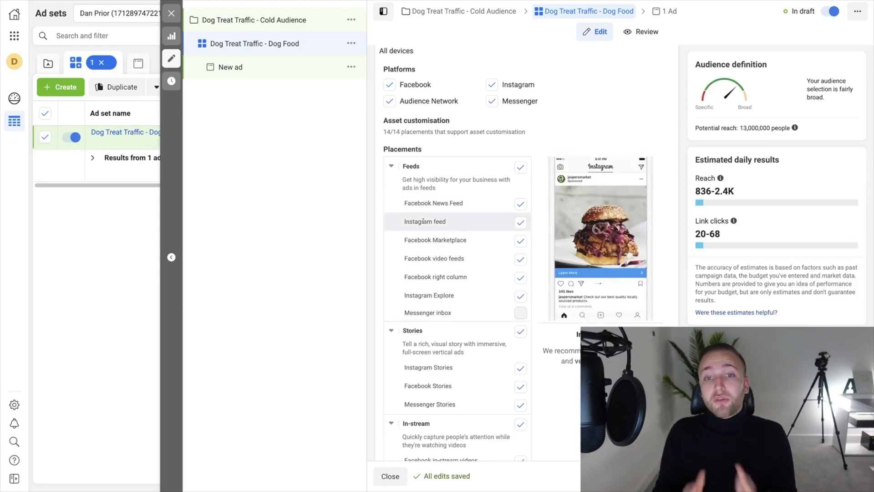
scroll(423, 222, up, 4)
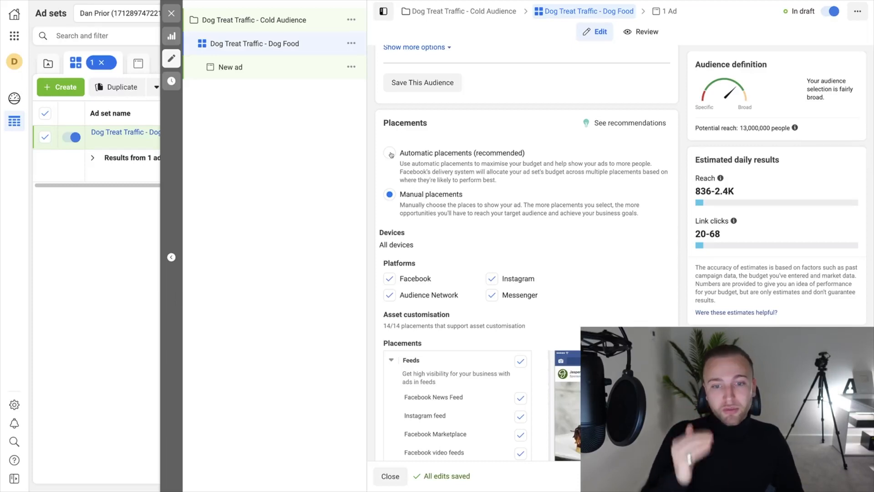
click(390, 154)
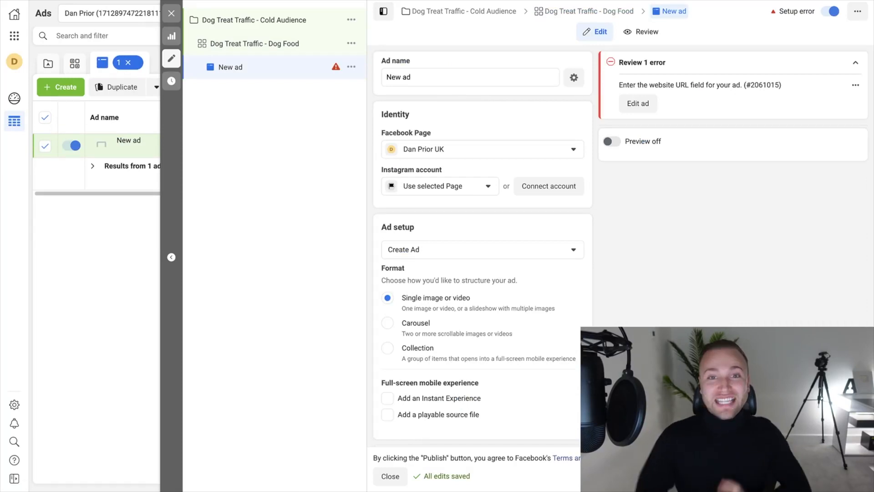
Rename the new ad as "Dog Treat Traffic - Dog Video".
triple_click(392, 76)
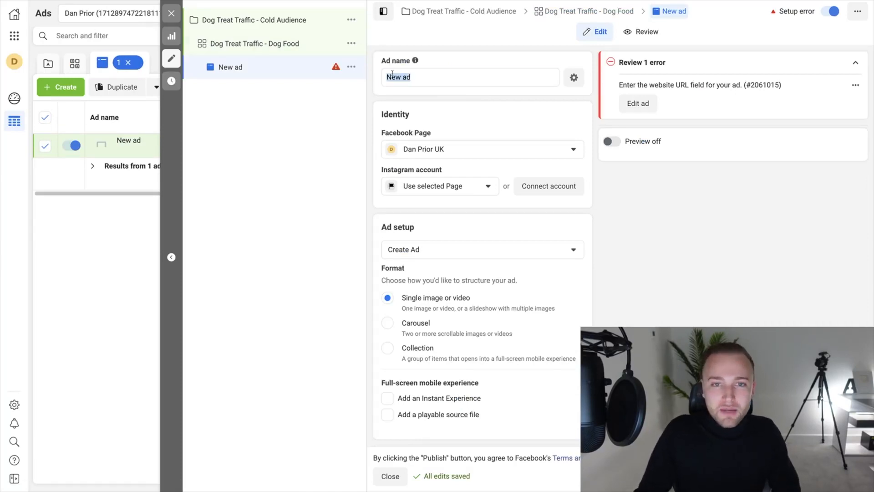
scroll(392, 73, down, 8)
scroll(394, 75, up, 8)
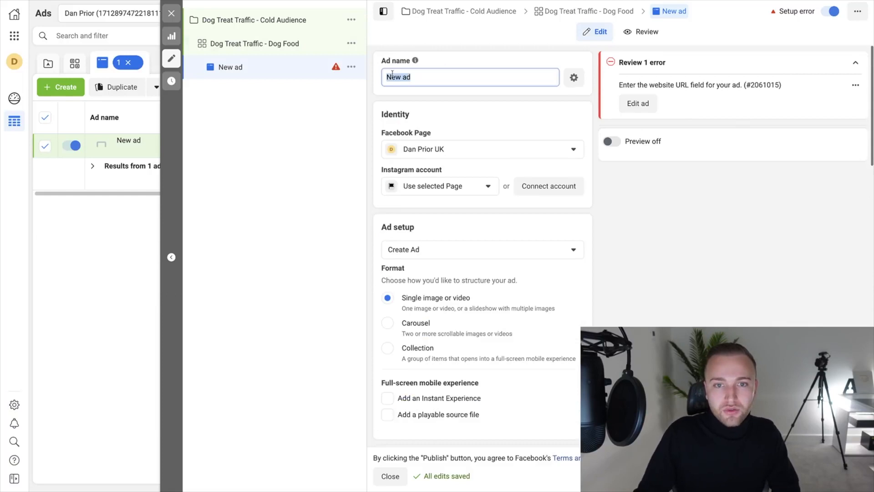
double_click(397, 77)
text(D)
triple_click(396, 77)
text(Dog Treat Traffic - Dog Video)
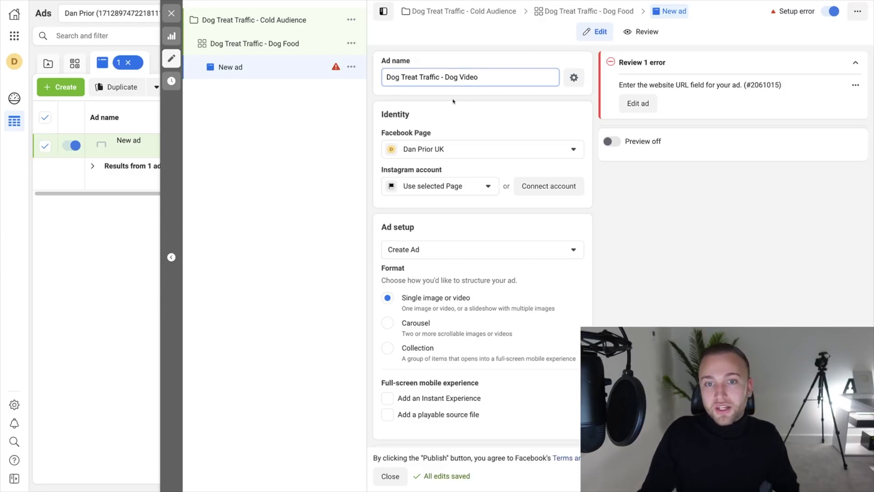
click(453, 101)
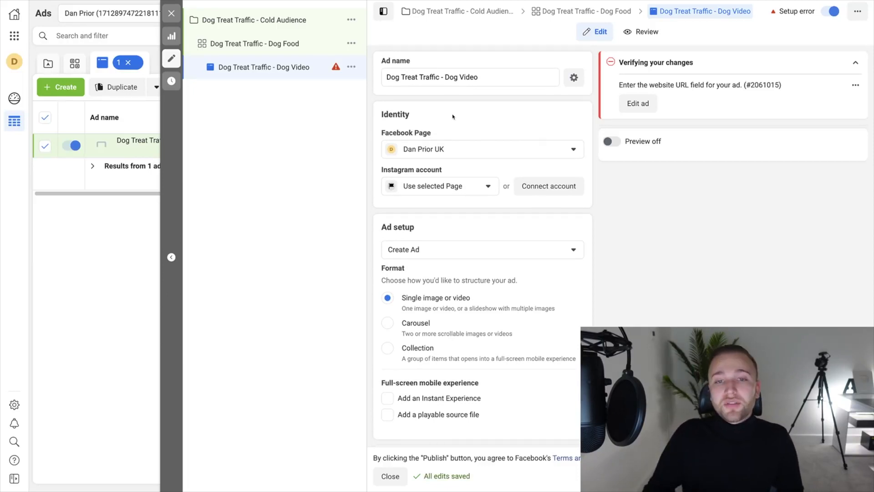
Review the Facebook Page and Instagram account choices available for the ad's identity.
click(449, 149)
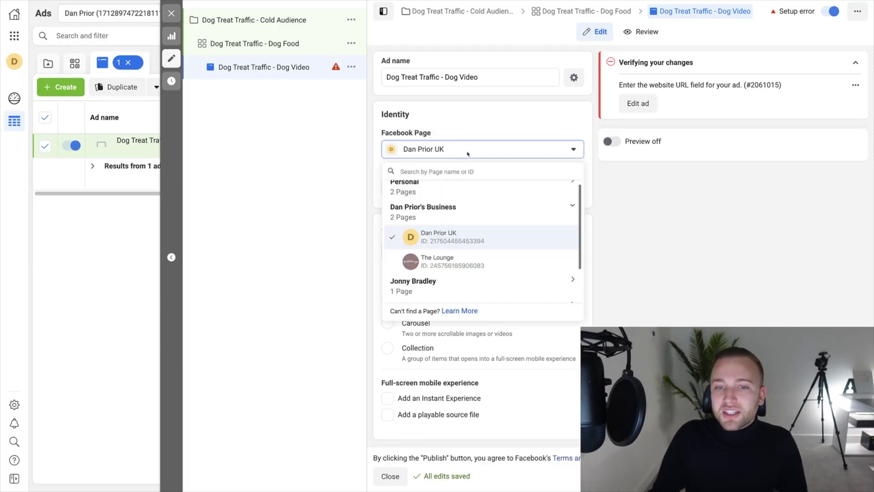
click(468, 153)
click(462, 190)
click(462, 190)
scroll(526, 223, down, 1)
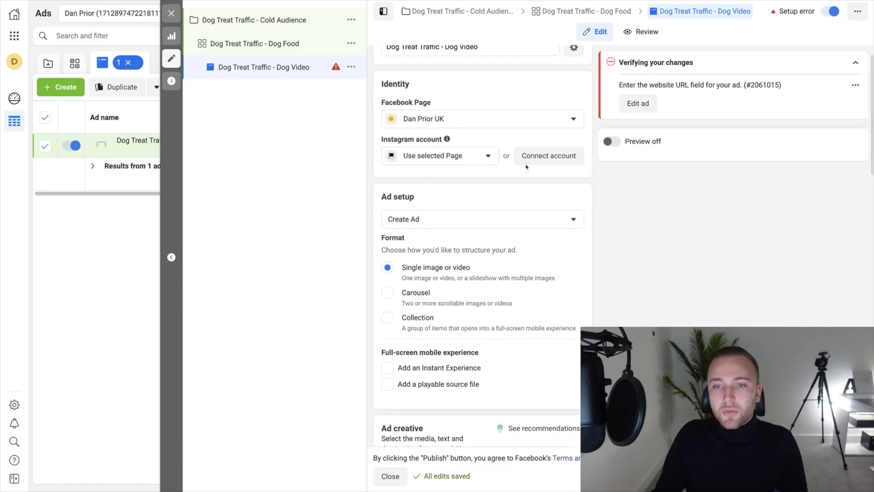
Collapse the ad's error notice and keep Create Ad as the ad setup option.
click(856, 63)
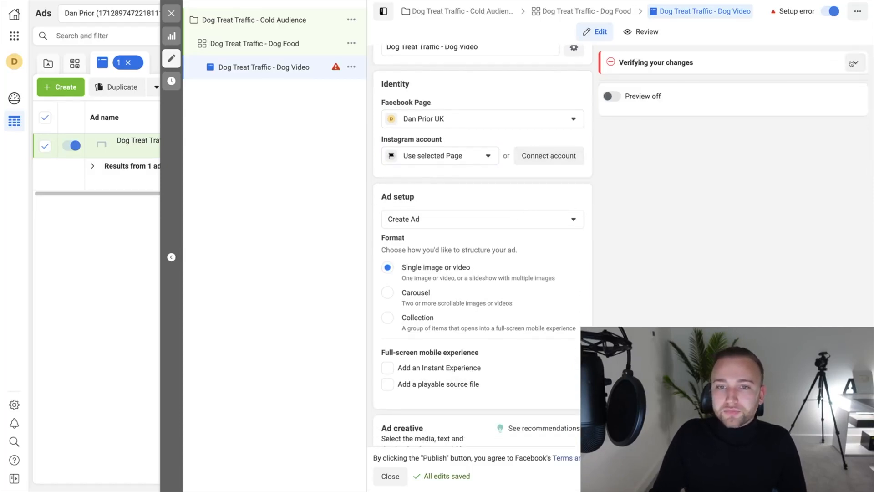
scroll(547, 205, down, 2)
click(537, 152)
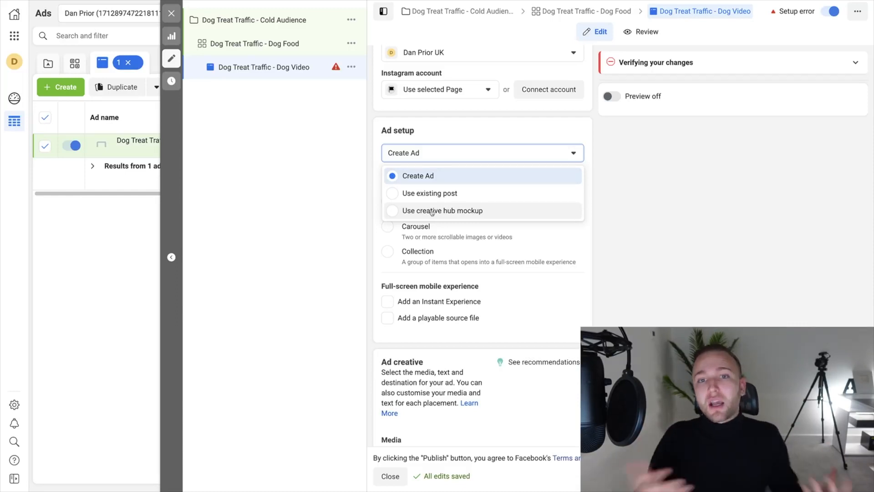
click(427, 178)
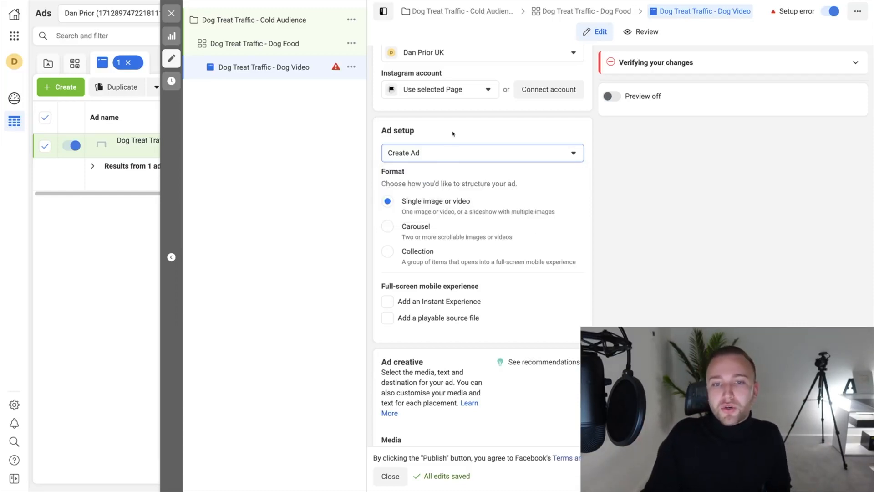
Review the ad format and creative sections, and open the choices for adding media to the ad.
scroll(452, 139, down, 1)
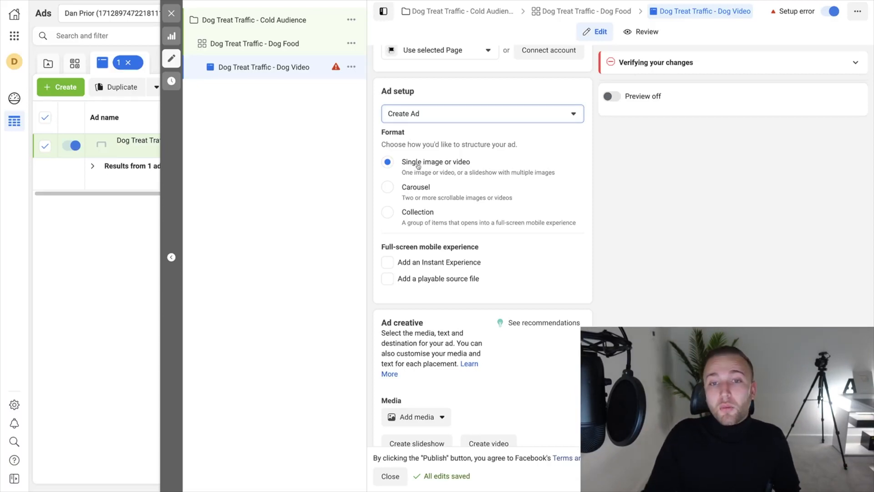
scroll(483, 164, down, 1)
scroll(482, 164, down, 5)
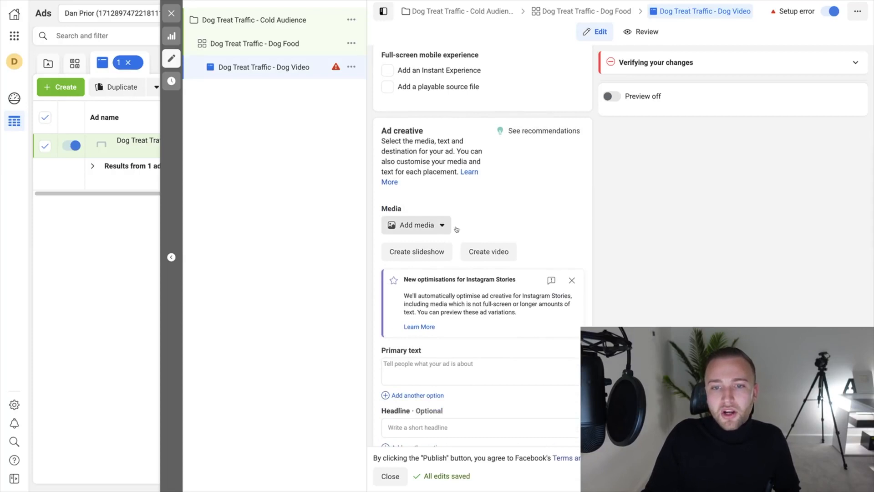
scroll(456, 228, down, 1)
click(435, 182)
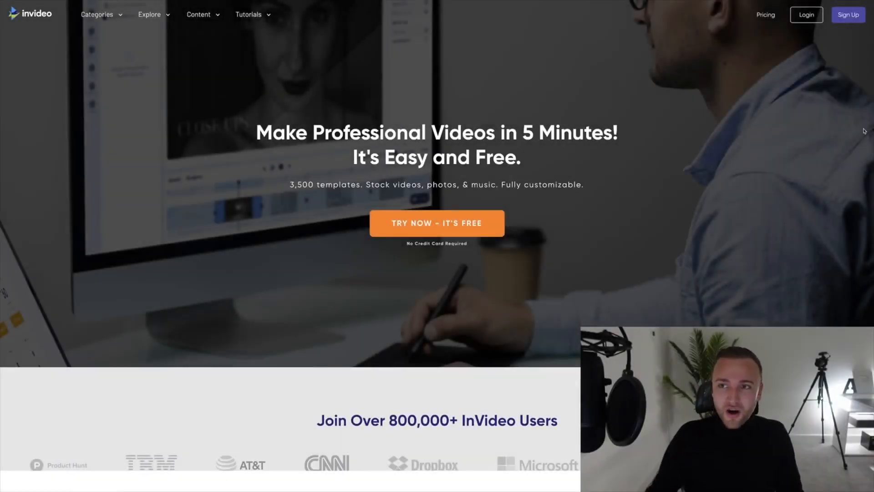
Switch to InVideo, log in, and search the Square (1:1) pre-made templates for "Dog".
click(807, 14)
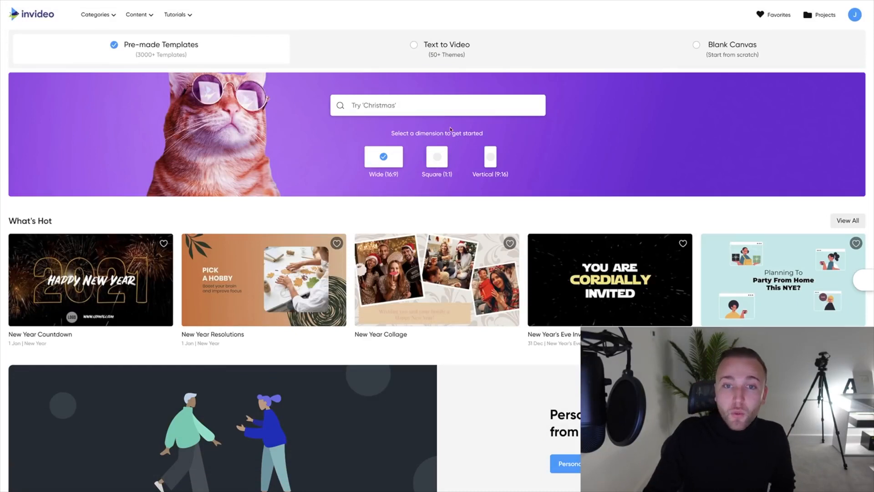
click(440, 161)
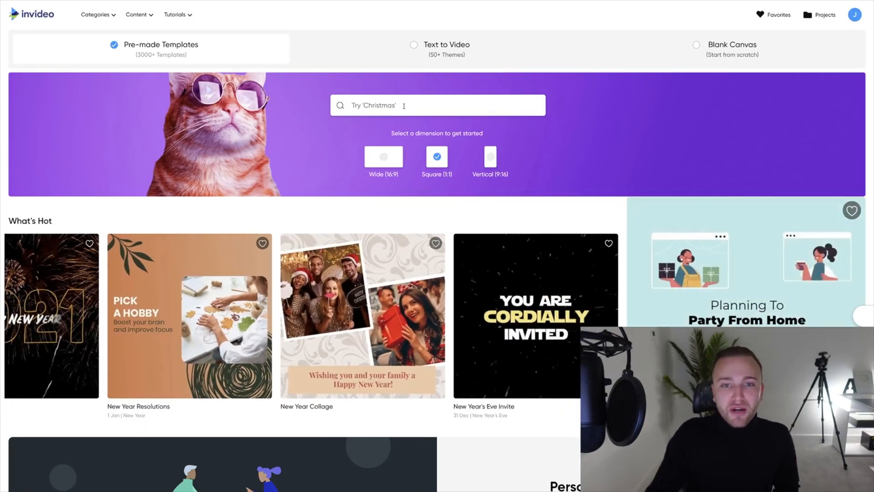
click(437, 105)
text(Dog)
key(Return)
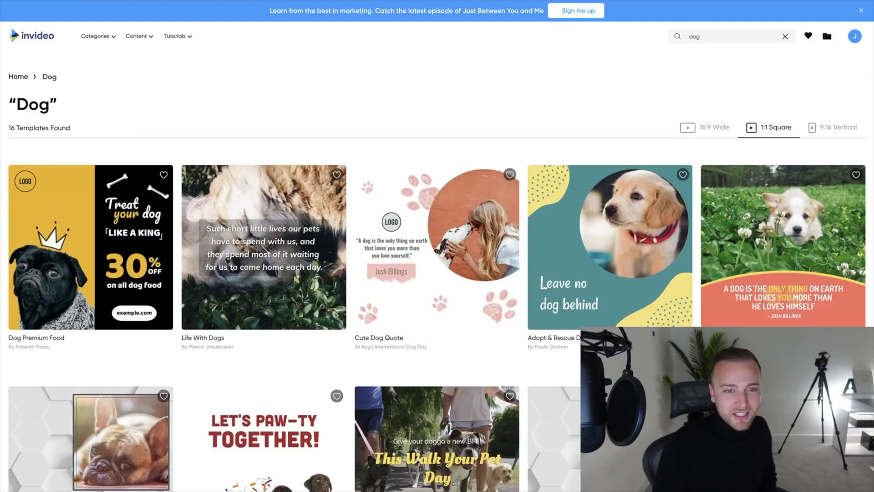
Preview the Walk Your Dog template and try its Wide, Vertical and Square dimensions.
mouse_move(573, 299)
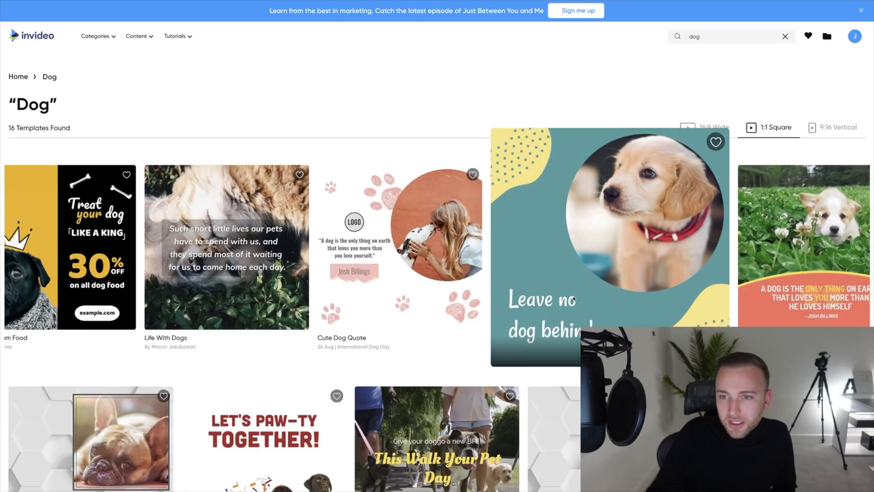
mouse_move(418, 322)
scroll(418, 322, down, 4)
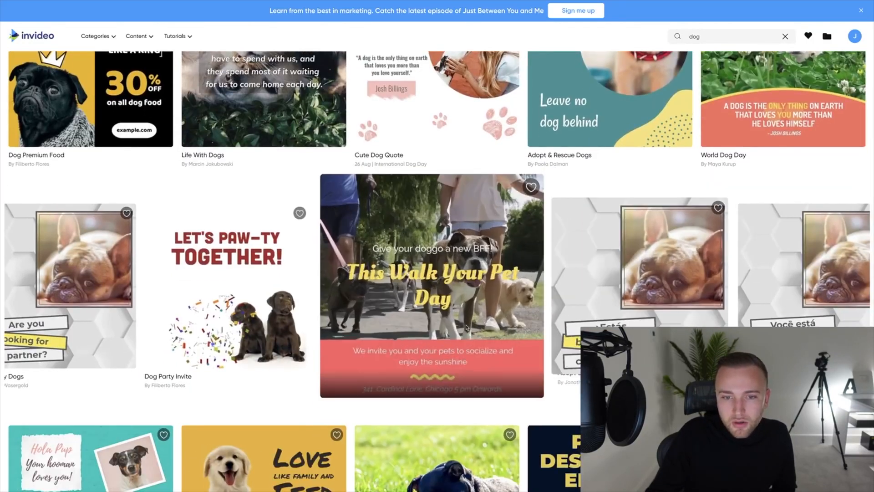
click(486, 323)
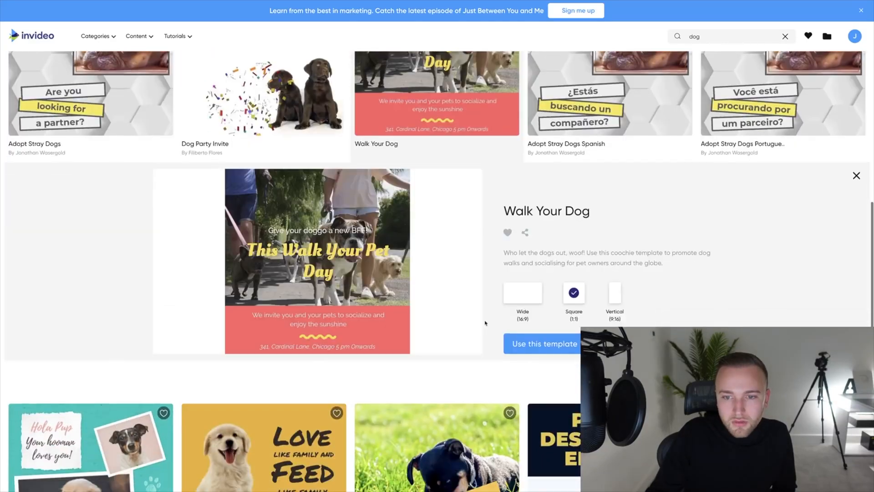
click(523, 292)
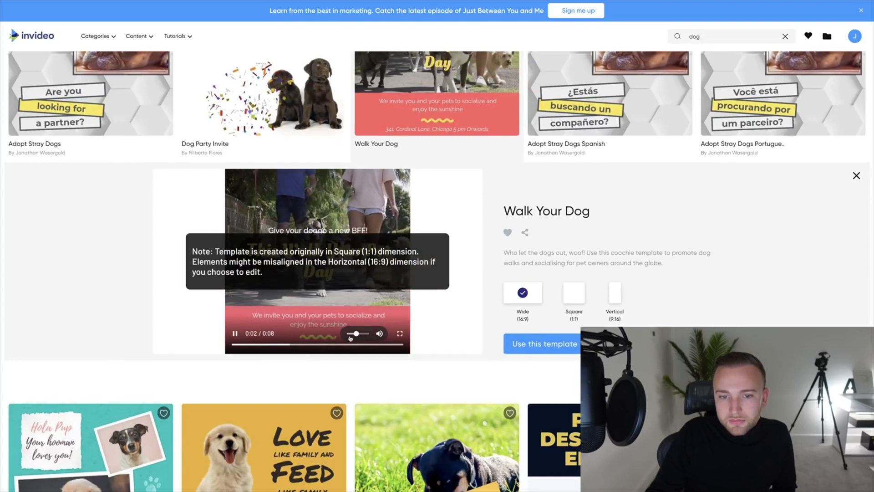
click(616, 296)
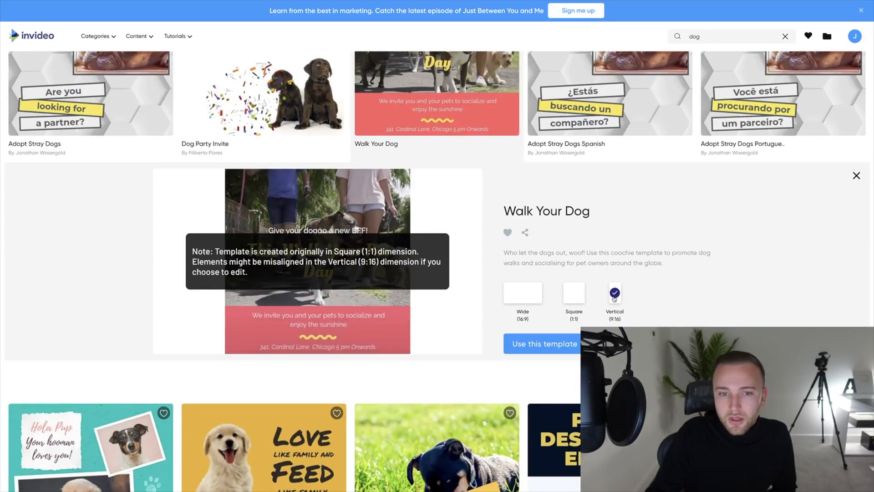
click(573, 297)
click(523, 292)
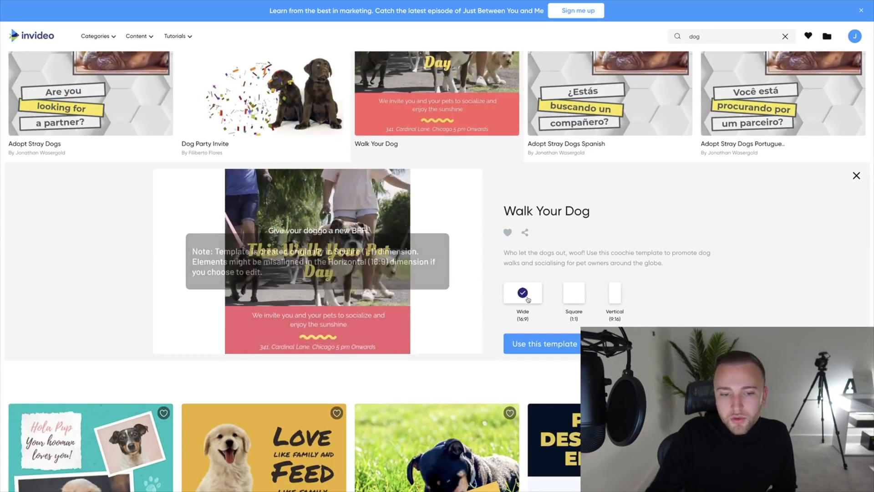
scroll(325, 337, down, 3)
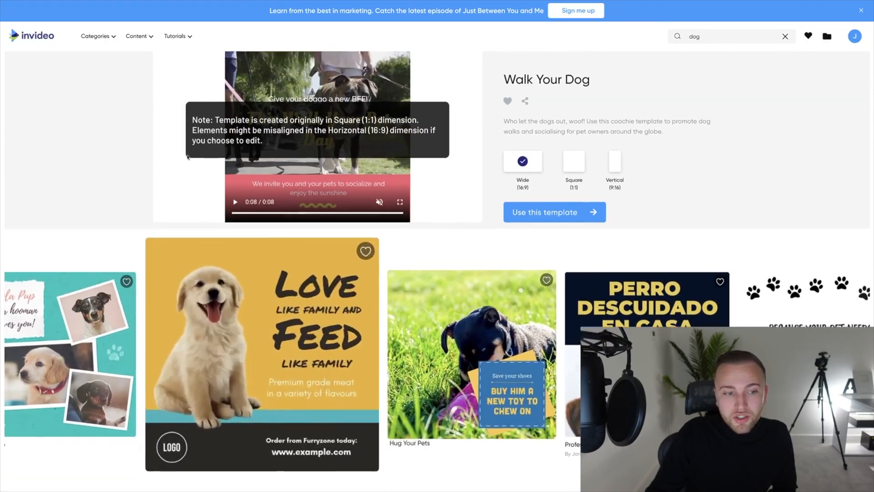
Open the Dog Premium Food template in Square (1:1) dimension in the video editor.
scroll(284, 353, up, 12)
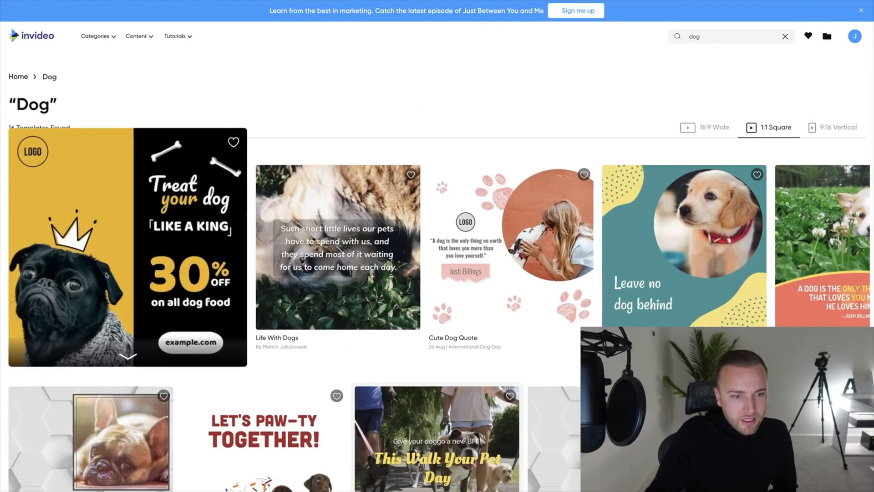
click(154, 255)
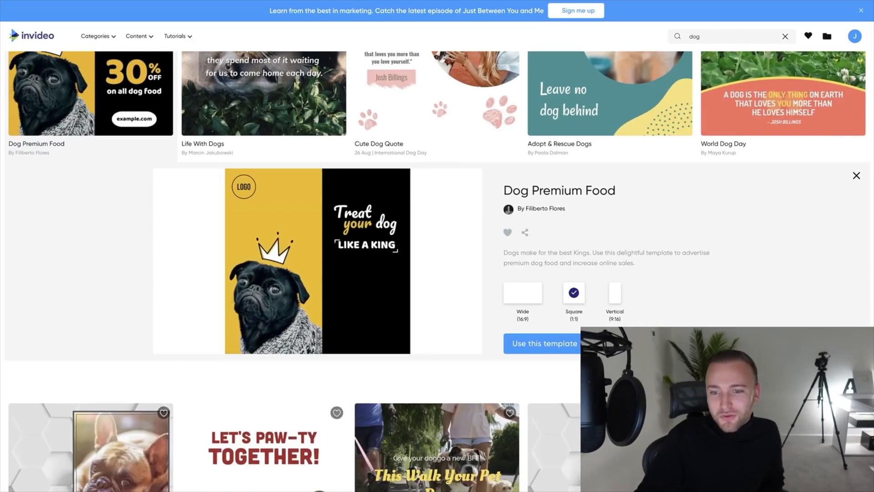
click(545, 344)
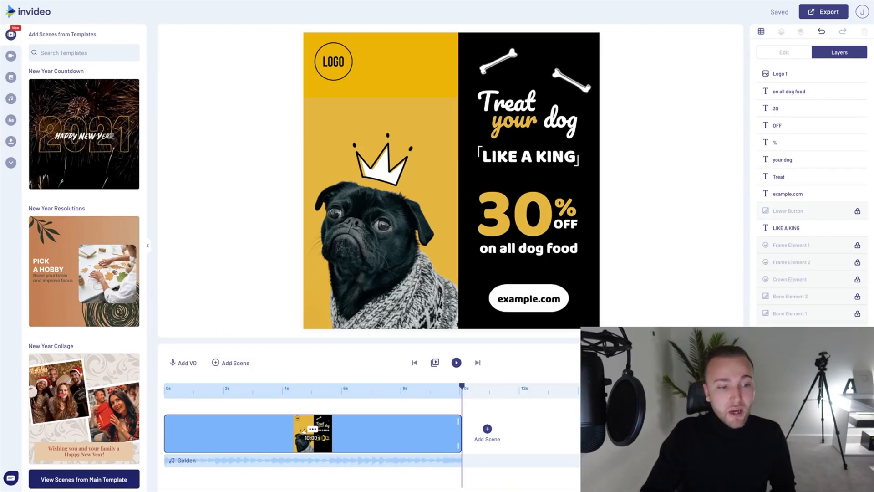
Look at the editor's support chat and FAQ topics, and close the chat.
click(14, 479)
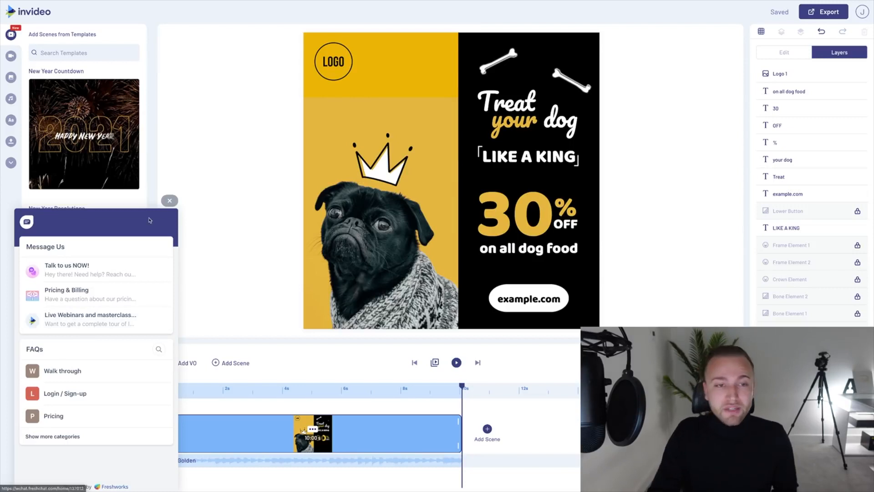
click(169, 201)
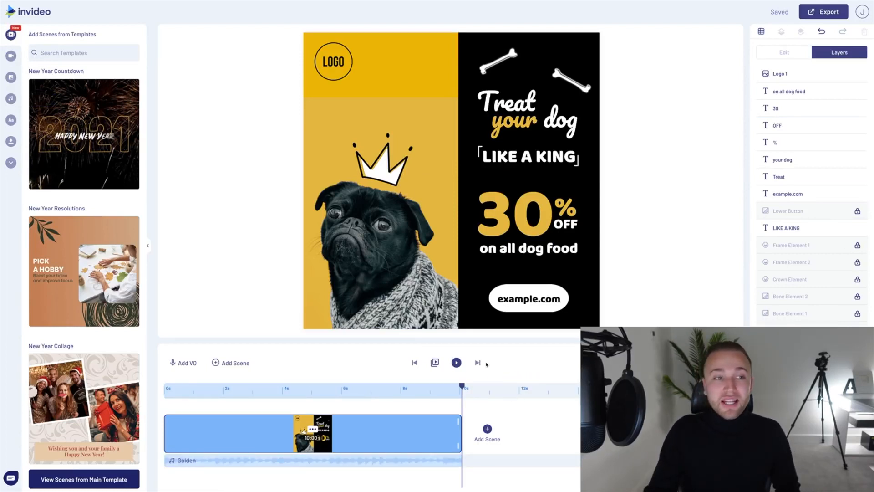
Upload the dog photo from the DogBox folder as the replacement for the template's pug picture.
click(11, 57)
click(11, 78)
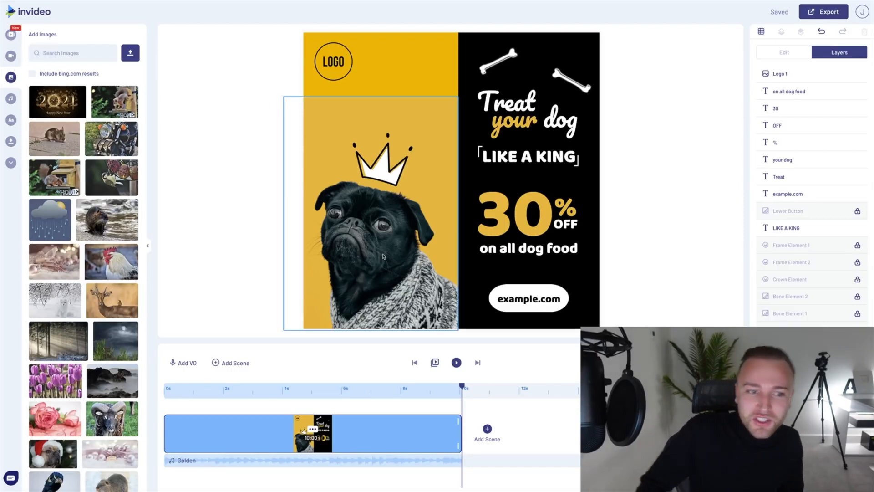
click(359, 228)
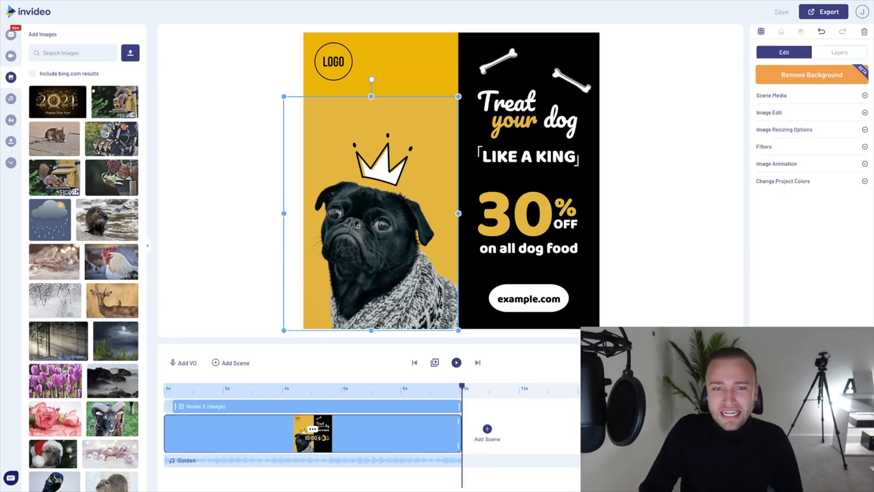
click(131, 52)
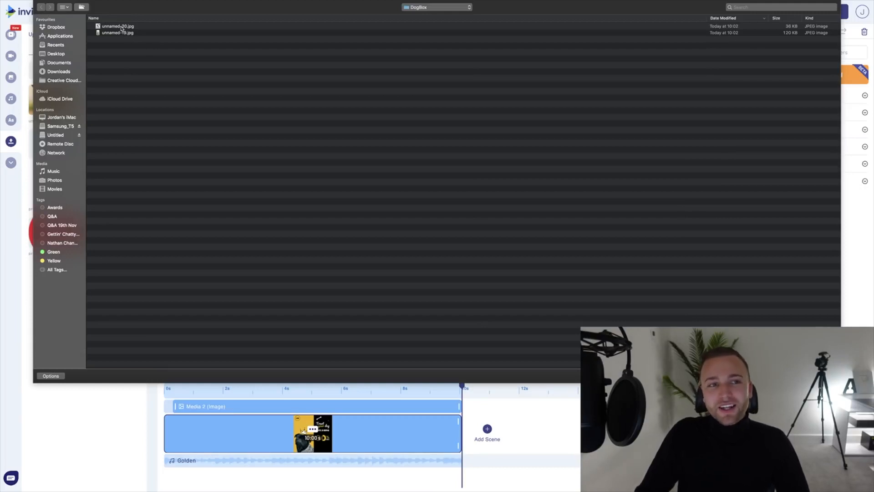
double_click(119, 32)
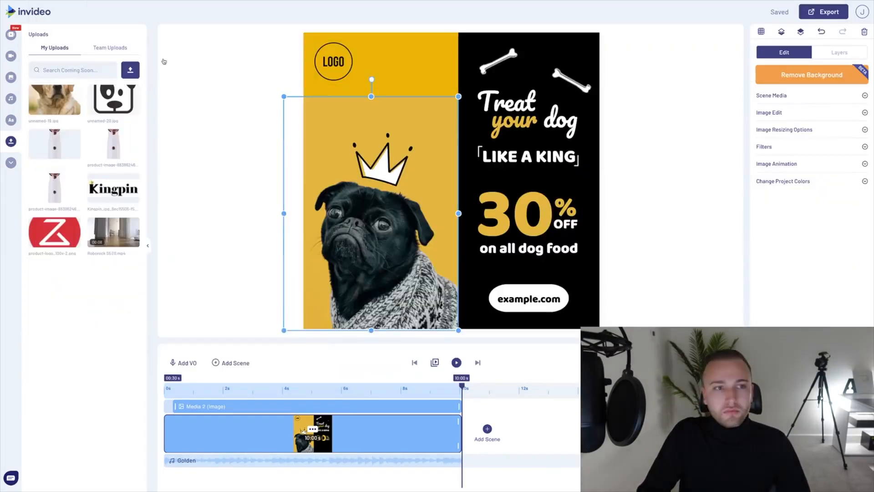
Replace the pug picture with the uploaded Labrador photo and delete the stray extra copy of the photo.
drag(63, 110, 403, 196)
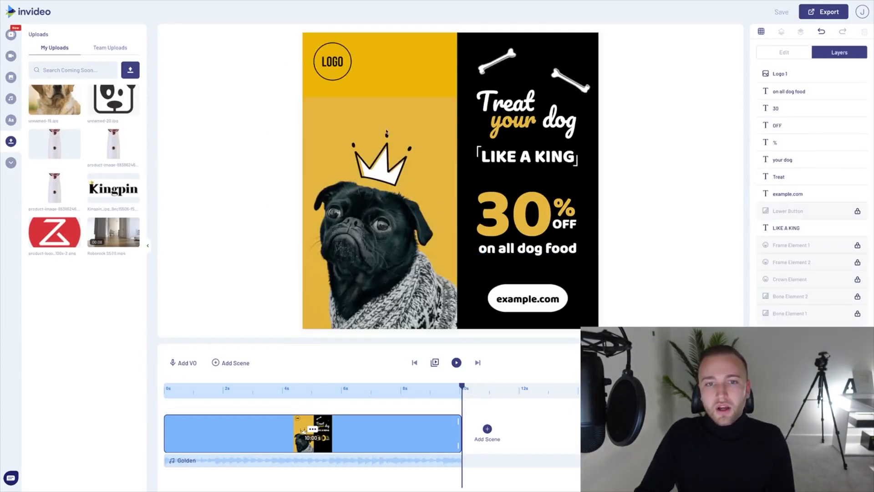
drag(57, 105, 367, 227)
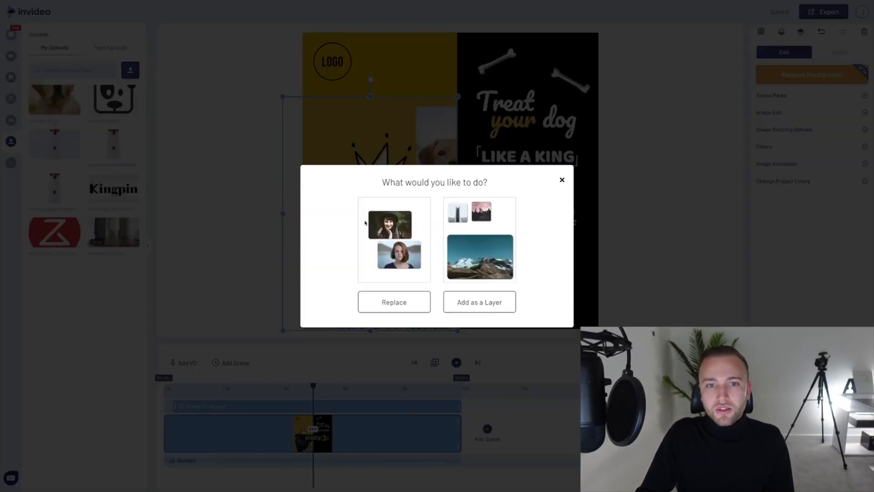
click(405, 308)
click(445, 155)
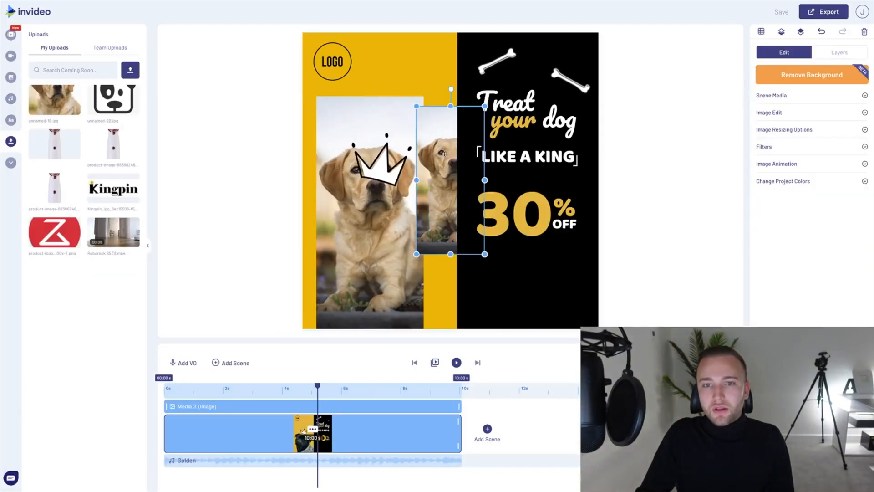
click(864, 33)
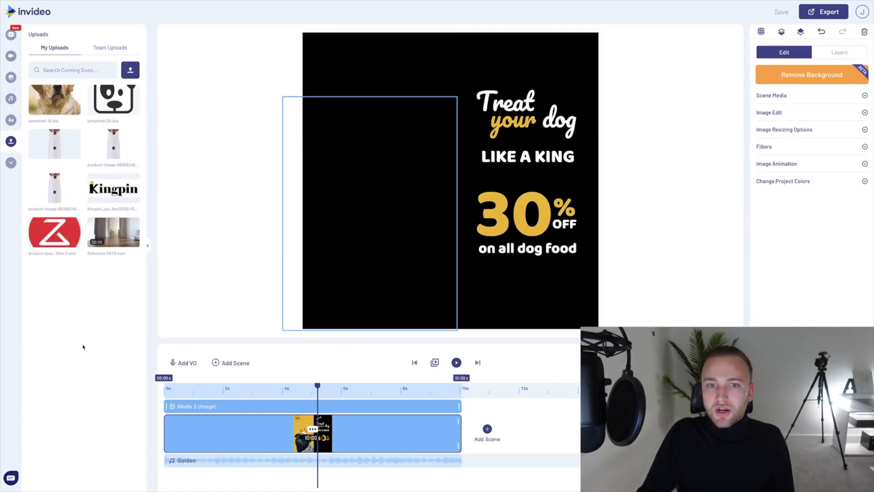
Remove the Labrador photo's background, then enlarge and reposition the dog so its head sits below the crown.
click(378, 257)
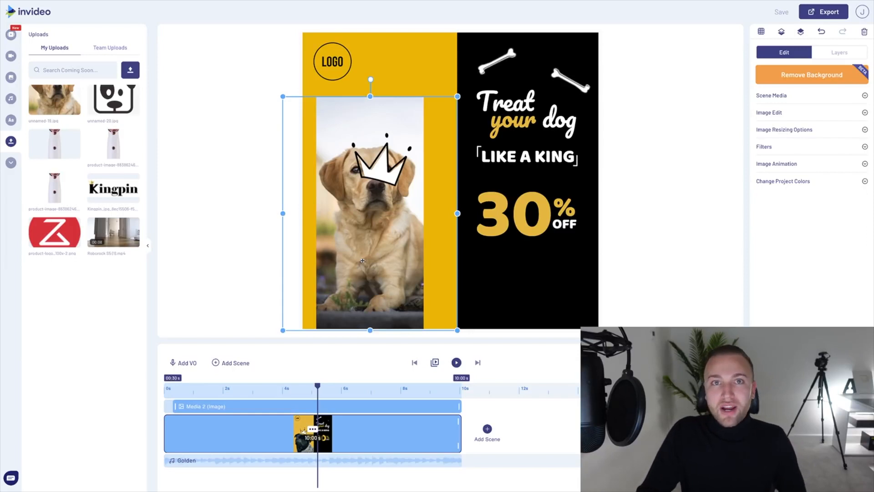
click(799, 78)
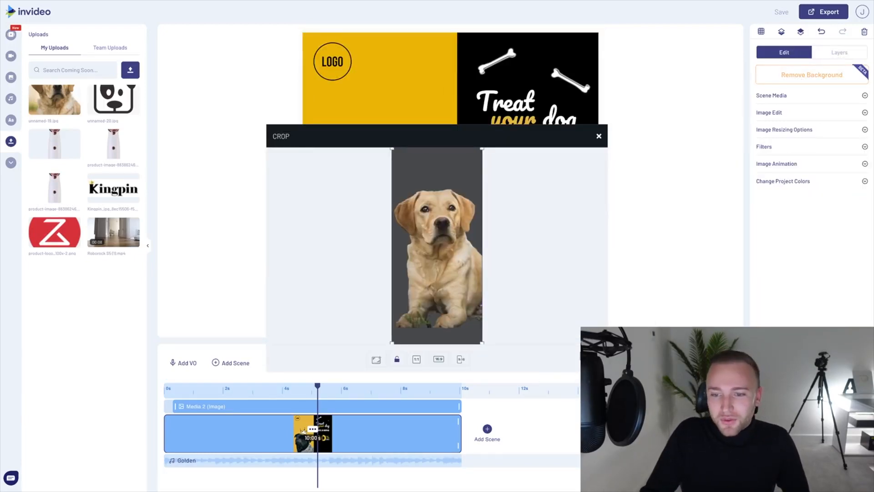
click(593, 359)
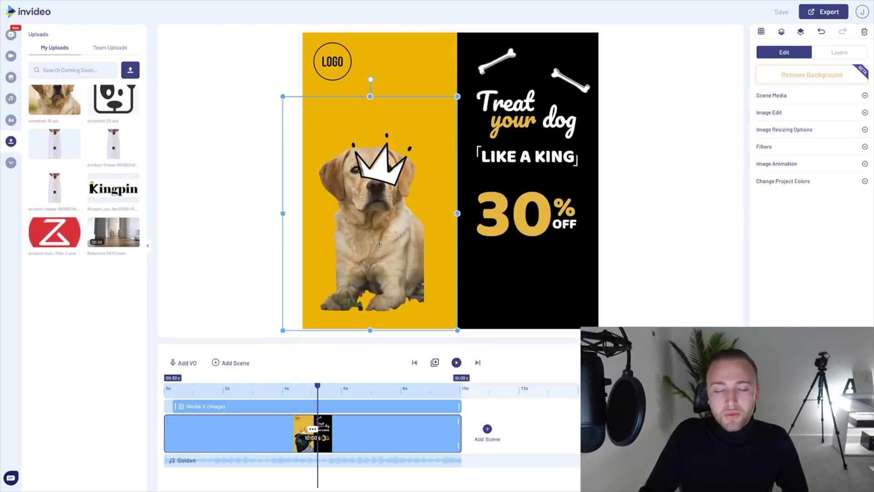
drag(282, 332, 234, 332)
drag(369, 250, 392, 281)
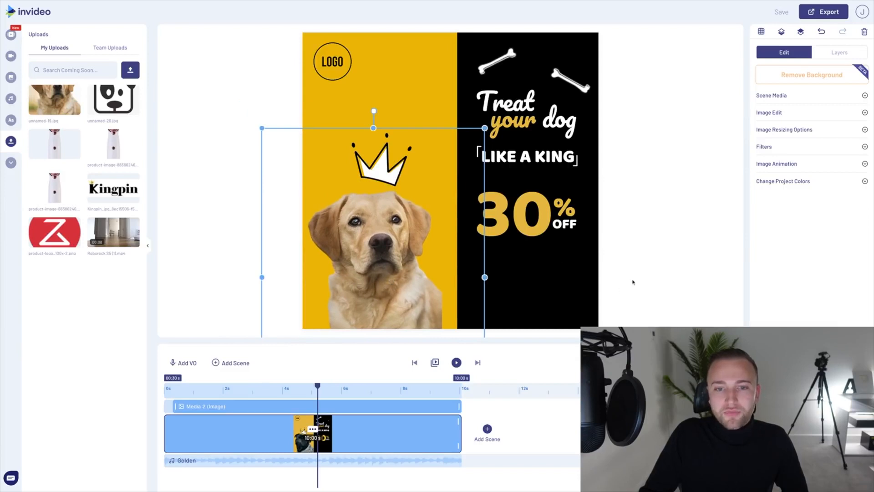
click(702, 209)
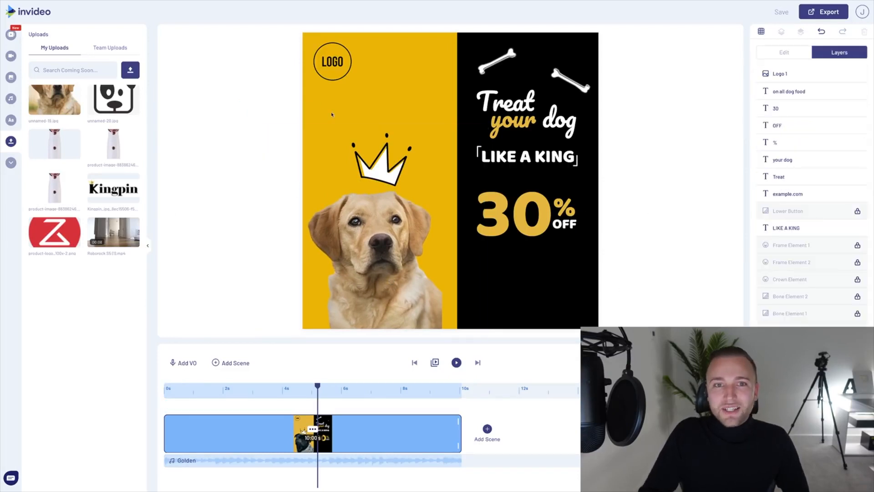
Replace the placeholder logo with the uploaded Dog Box logo and remove the logo's background.
click(333, 61)
drag(113, 108, 324, 63)
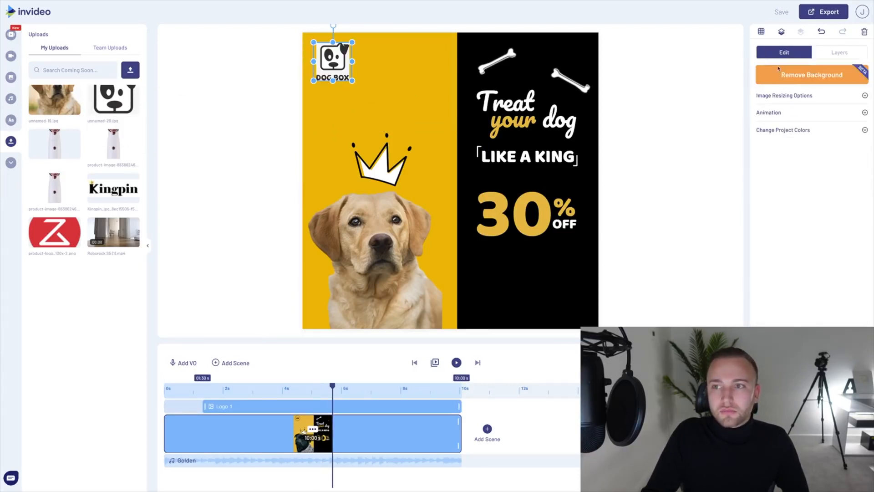
click(806, 77)
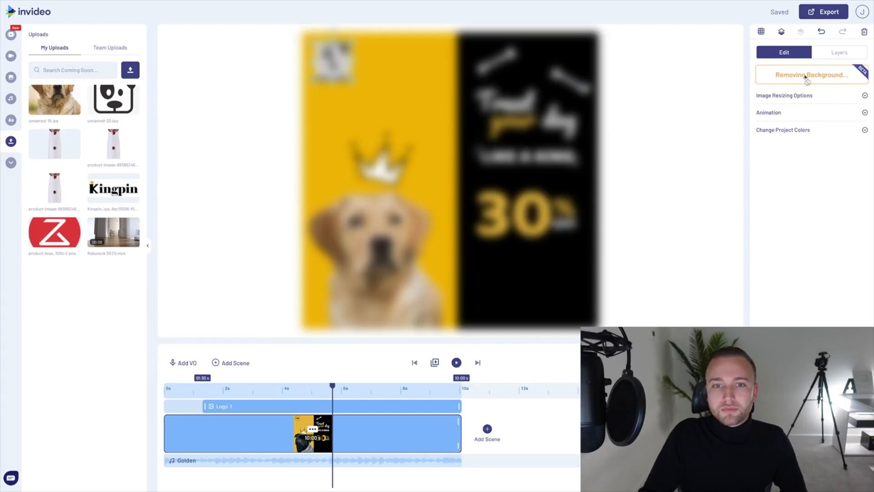
click(803, 132)
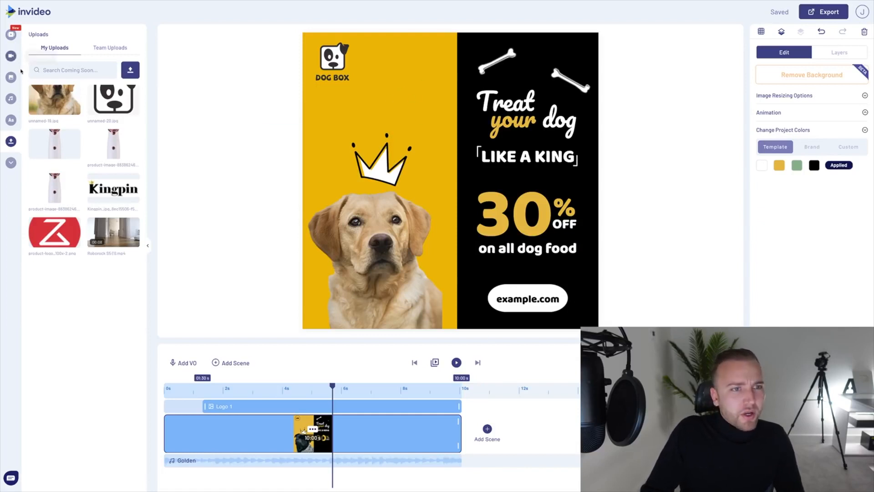
Search the stock images for "beach", add the wooden pier picture to the scene, and enlarge it to cover the canvas.
click(9, 79)
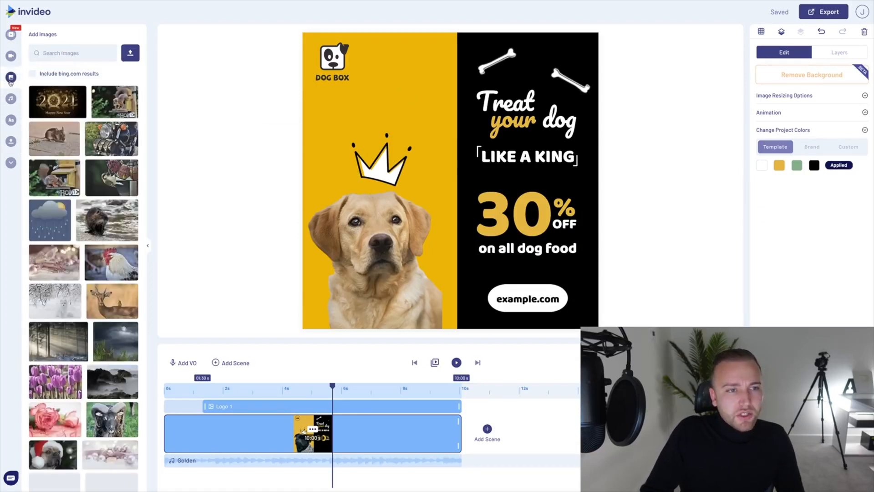
click(45, 53)
text(beach)
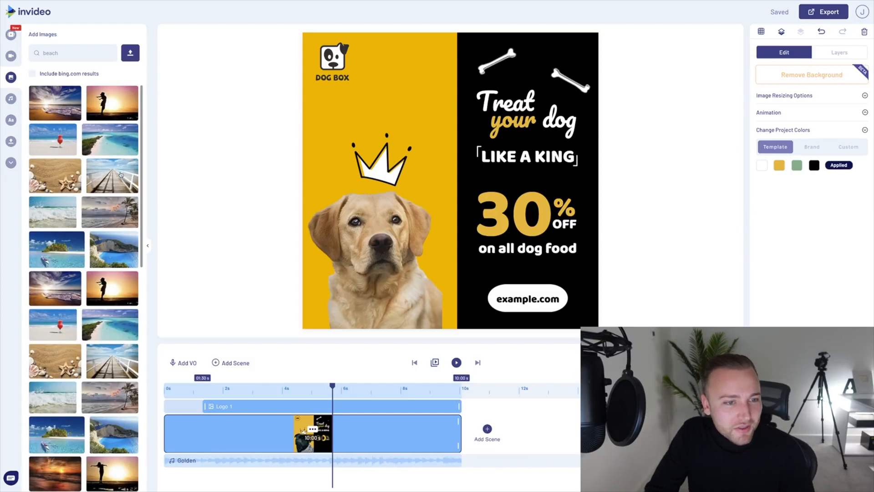
drag(114, 177, 415, 104)
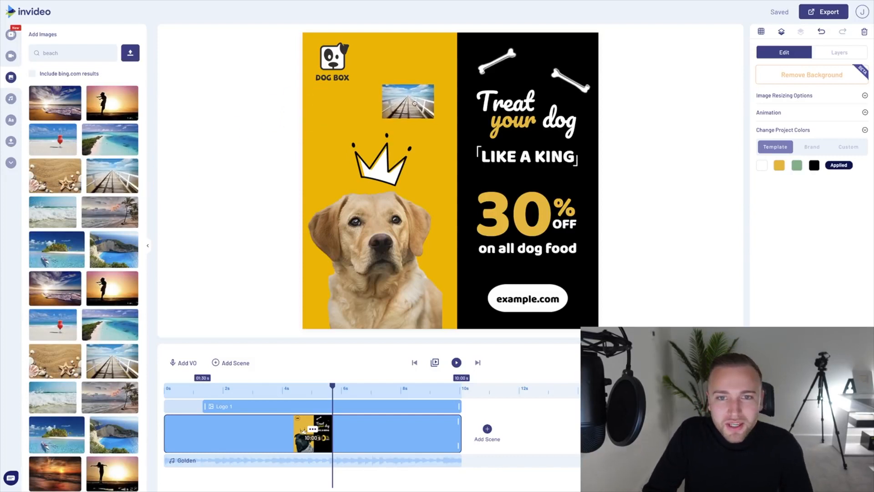
drag(443, 198, 847, 387)
drag(770, 340, 766, 336)
drag(393, 99, 378, 95)
drag(271, 43, 310, 68)
drag(366, 75, 342, 38)
drag(280, 331, 273, 335)
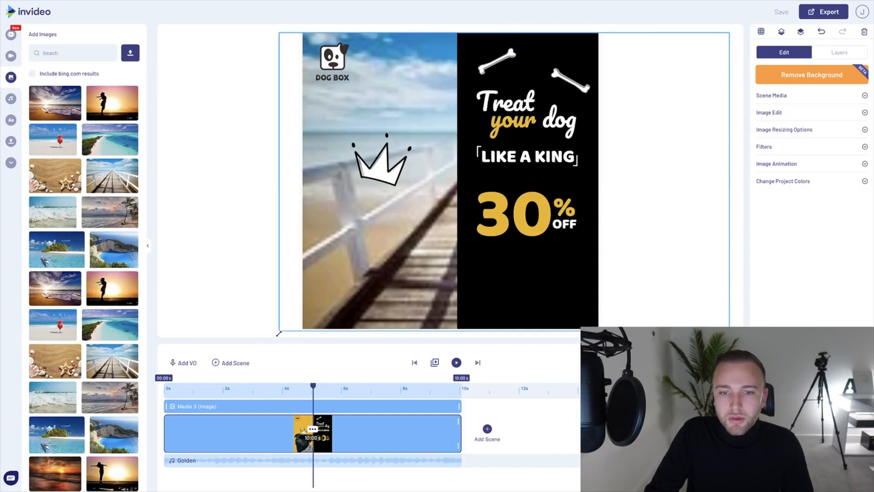
Reorder the layers so the pier image lies directly behind the dog image and just above Background 1.
click(845, 52)
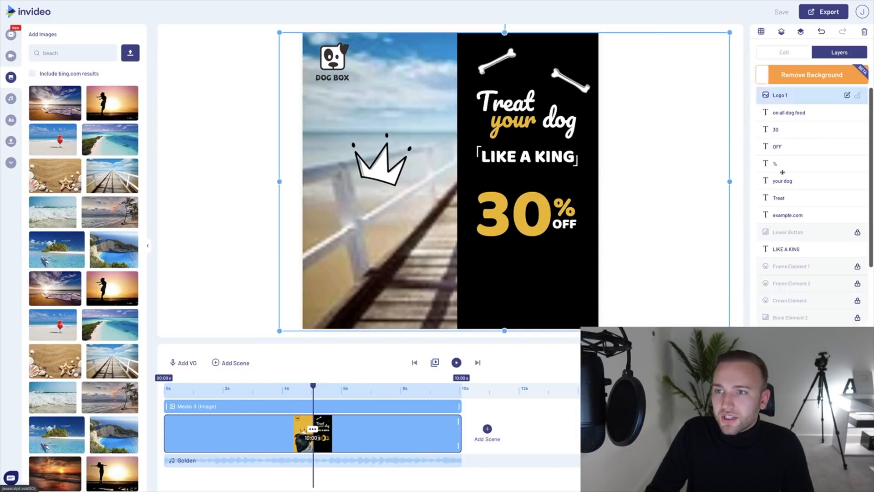
scroll(804, 240, down, 2)
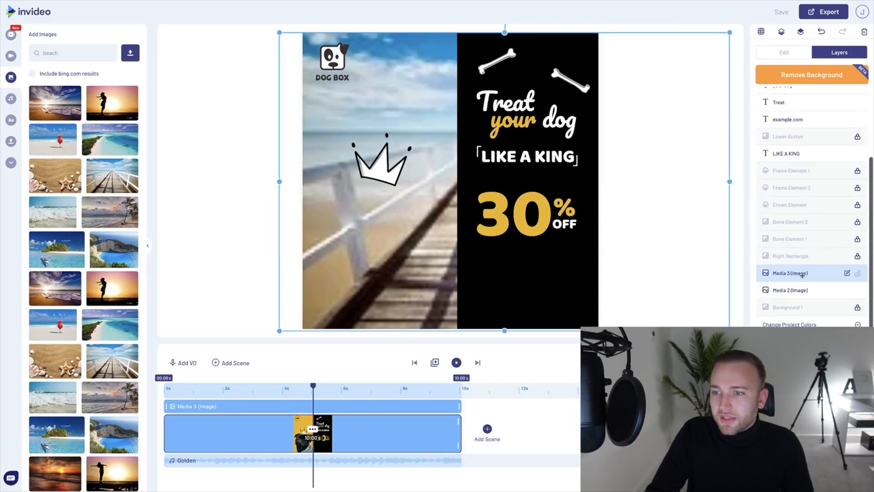
drag(802, 275, 804, 90)
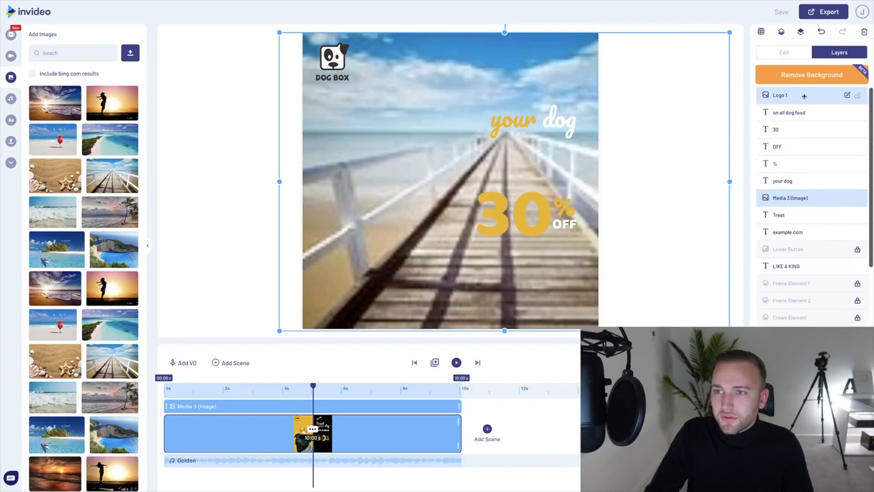
drag(802, 194, 790, 223)
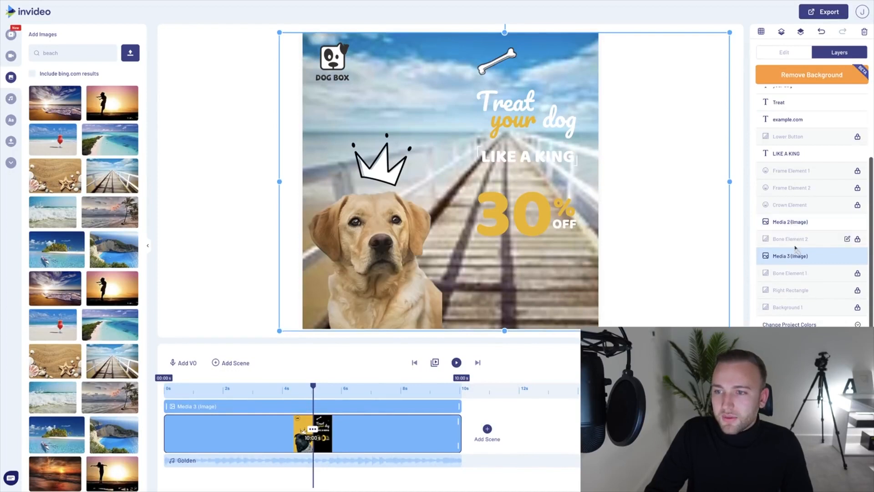
drag(793, 259, 791, 290)
drag(790, 221, 789, 275)
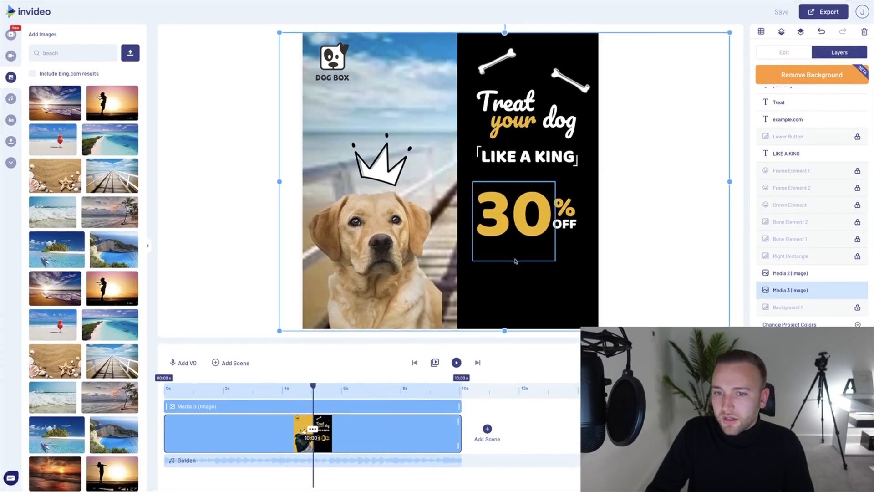
Move the playhead to about 9 seconds and examine the completed scene with the pier background.
click(513, 219)
click(401, 390)
click(427, 390)
click(688, 210)
click(416, 86)
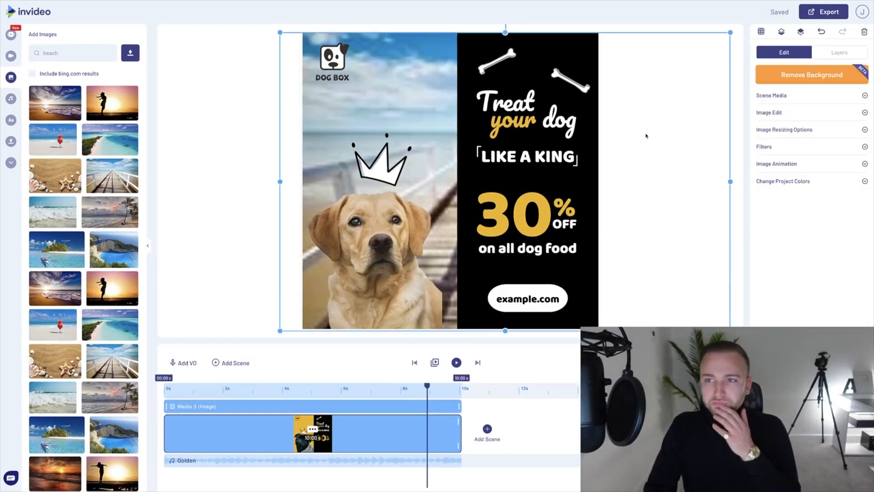
click(215, 195)
click(348, 107)
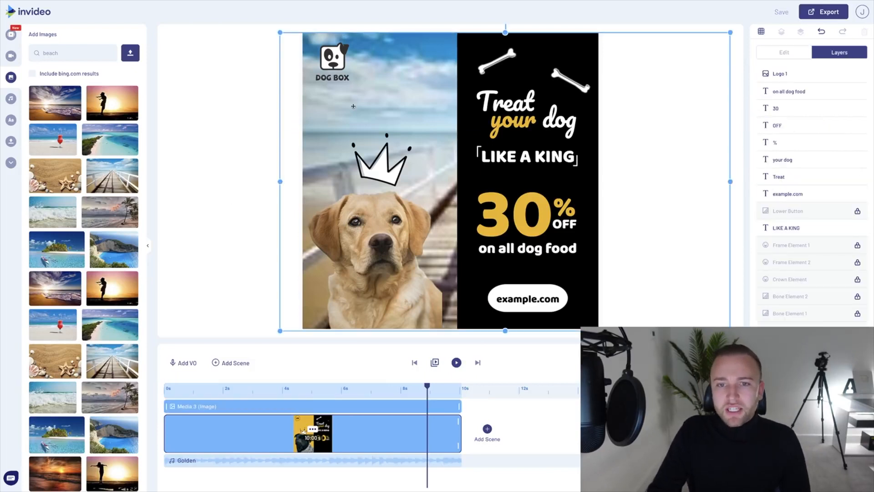
click(228, 141)
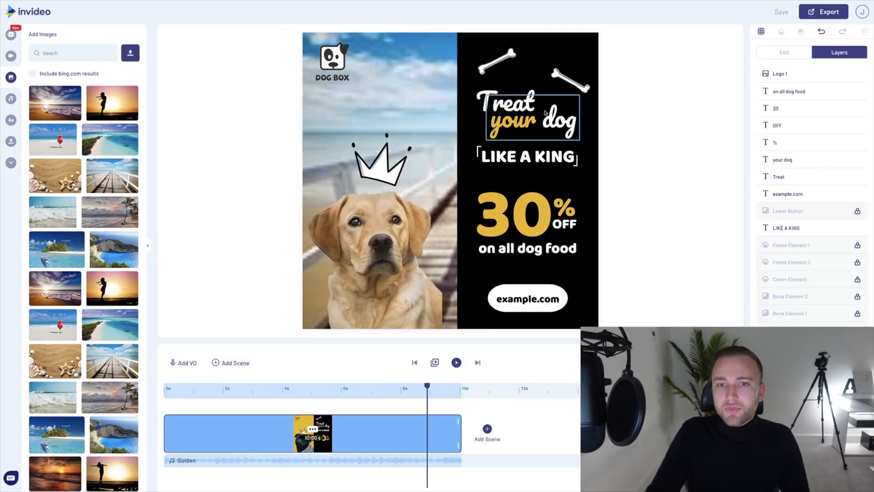
Change the black project colour to white using the custom project colours.
click(539, 73)
click(813, 186)
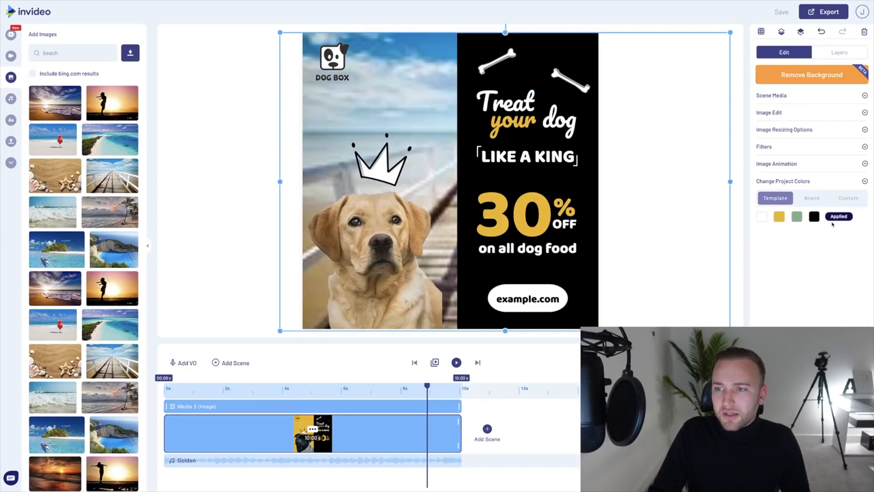
click(843, 198)
click(815, 216)
click(760, 226)
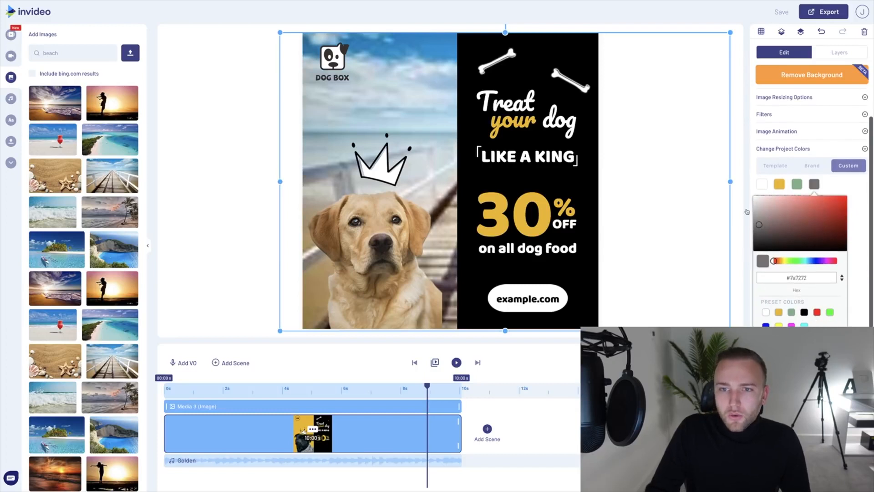
drag(759, 226, 754, 194)
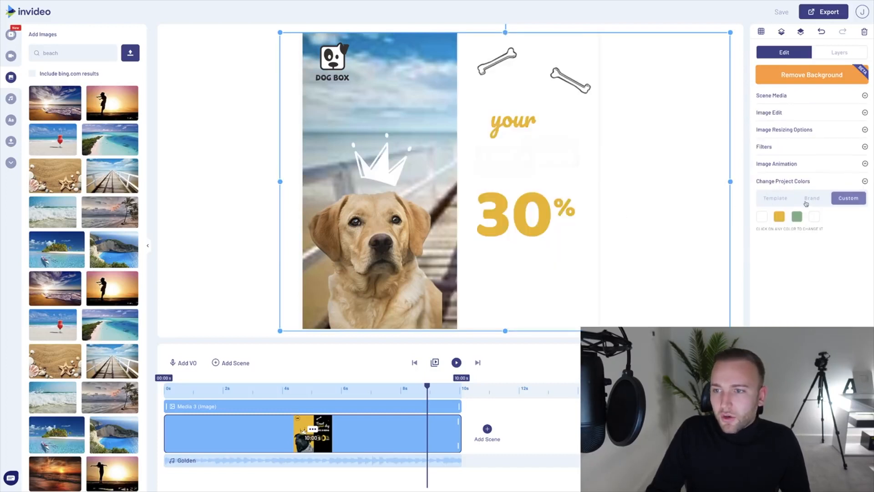
Change the original white project colour to black (#000000) and nudge the example.com text within its button.
click(504, 89)
click(762, 250)
drag(754, 196, 753, 252)
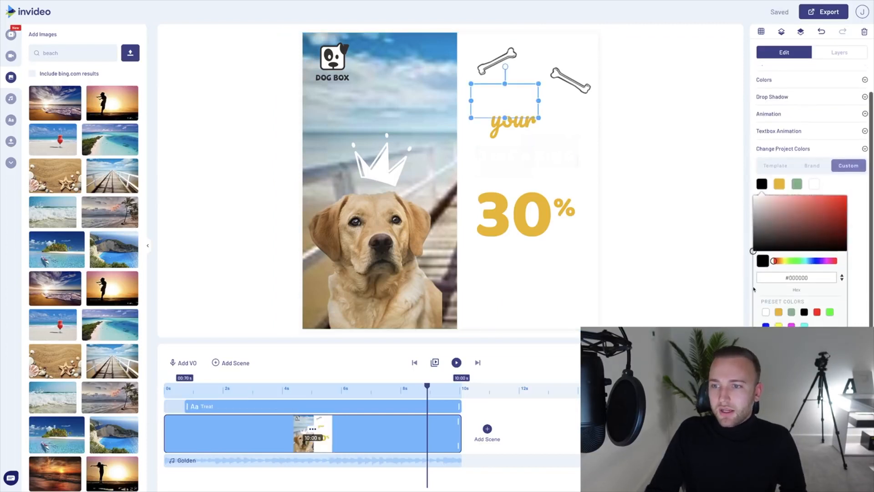
click(690, 263)
click(689, 262)
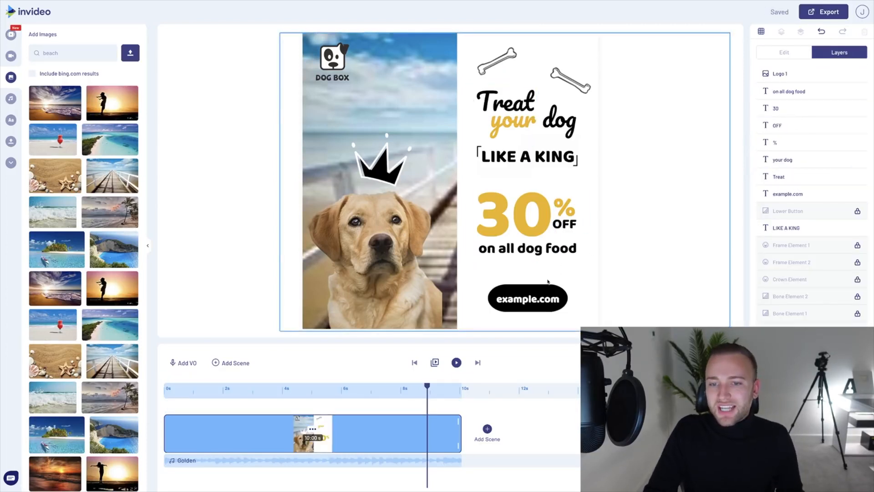
drag(527, 301, 528, 300)
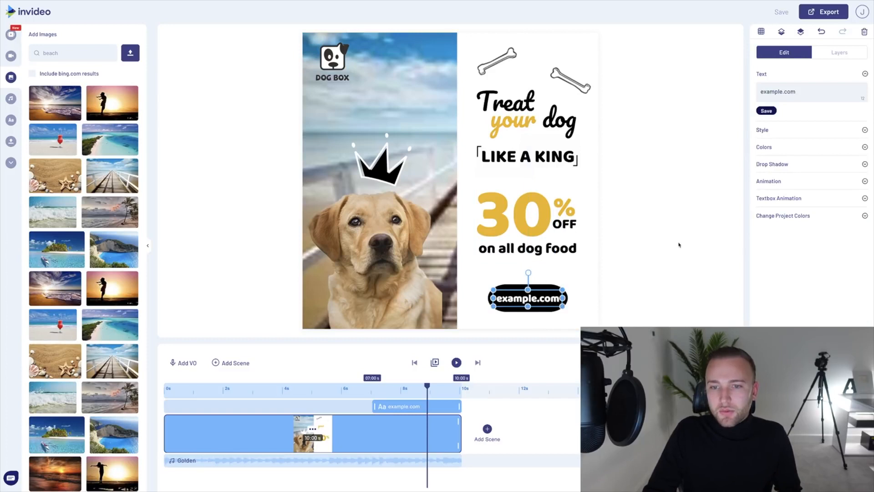
click(671, 247)
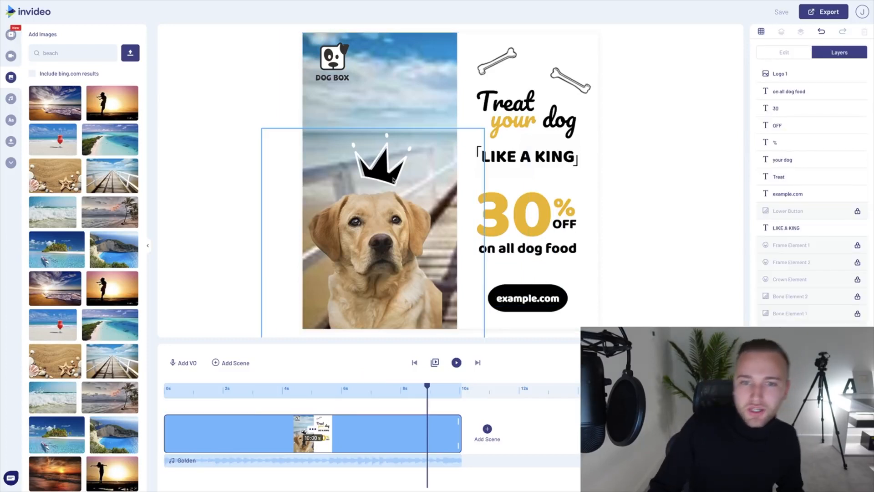
Change the yellow project colour to blue (#007aff) using the custom project colours.
click(373, 177)
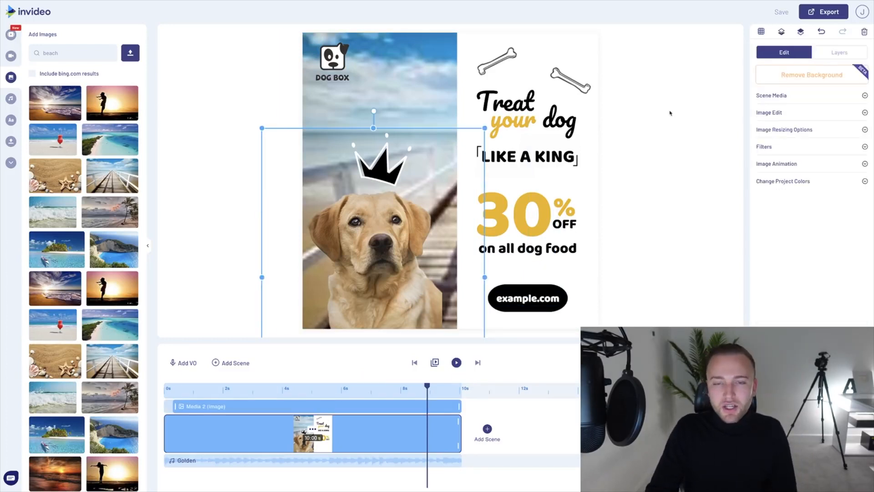
click(627, 118)
click(538, 220)
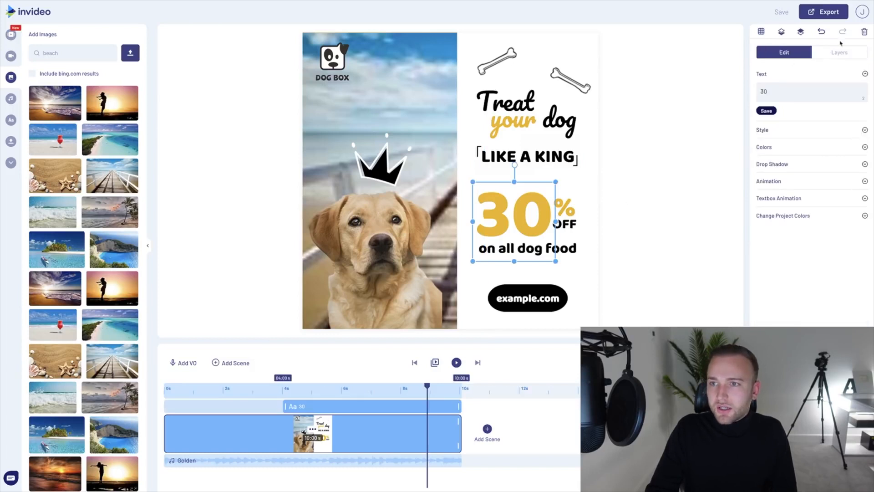
click(808, 213)
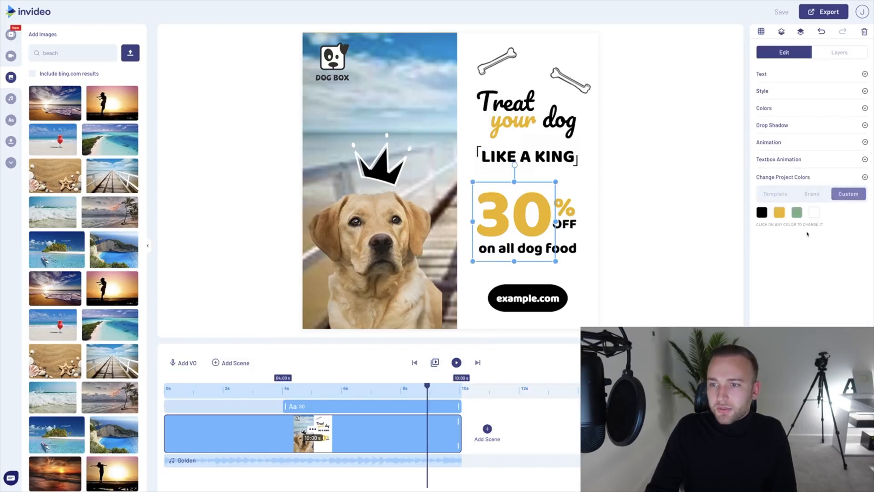
click(780, 214)
click(812, 263)
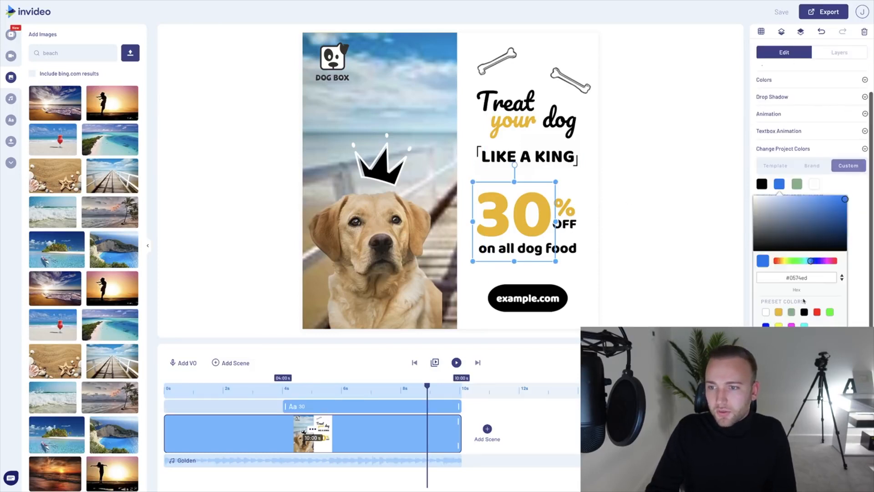
click(805, 325)
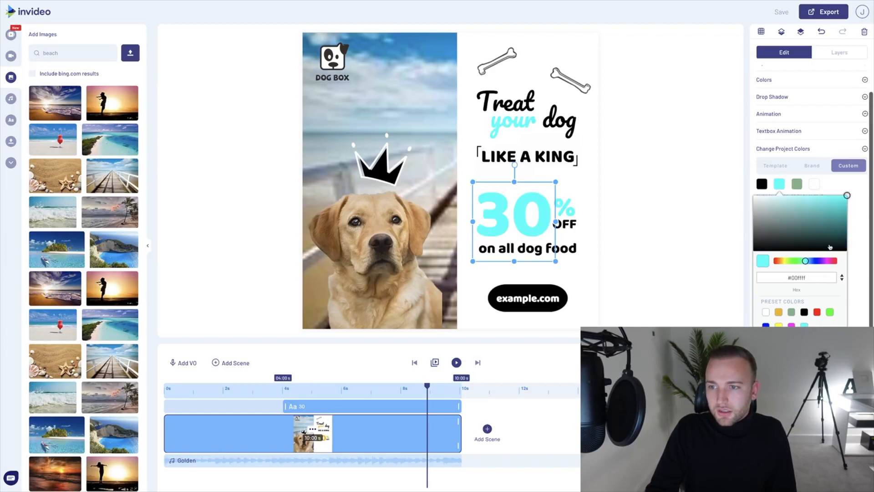
drag(806, 263, 811, 263)
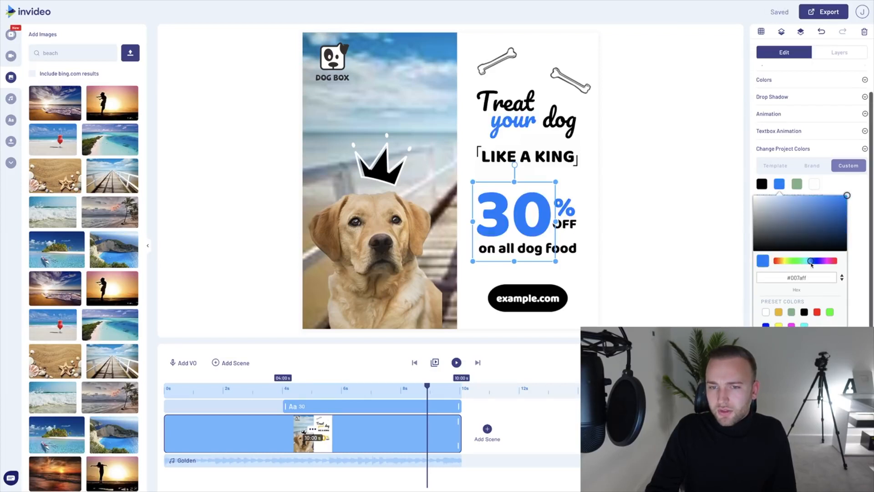
click(253, 255)
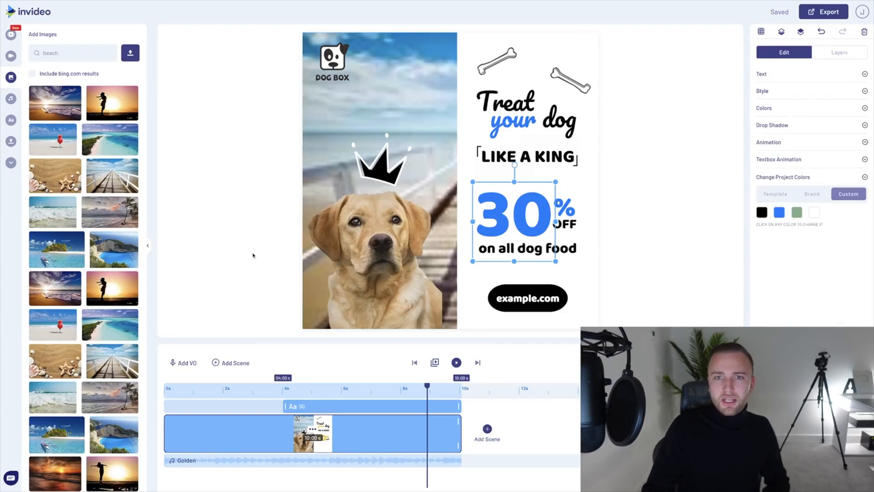
Deselect the text and play the scene from about 0.4 seconds to review the recoloured video.
click(254, 255)
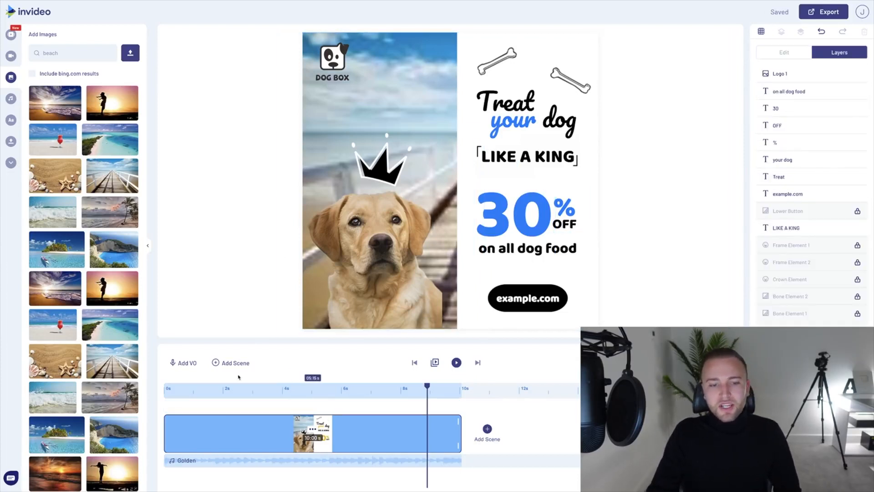
click(172, 392)
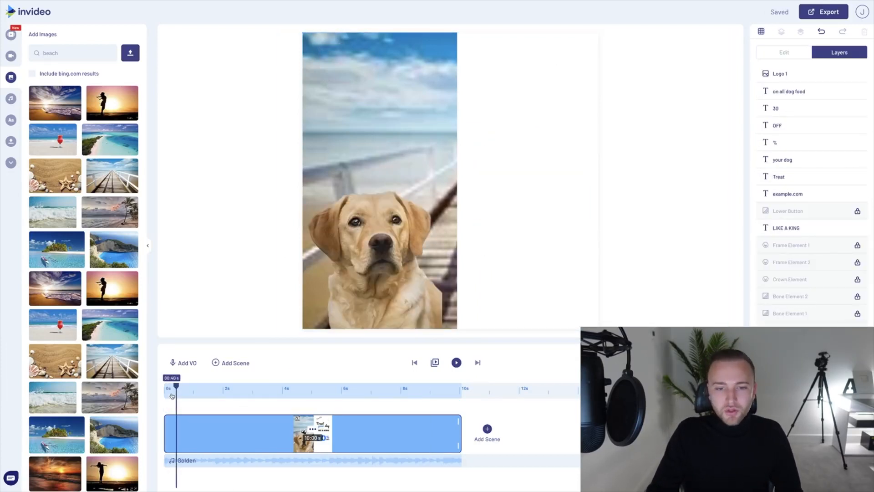
click(457, 363)
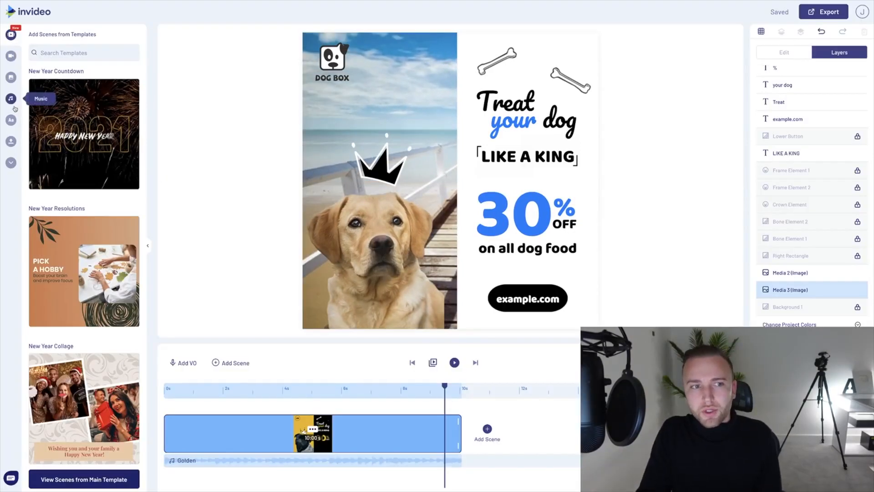
Preview "Chill out in the Evening" from the Chill Out music genre and add it before the existing soundtrack.
click(12, 100)
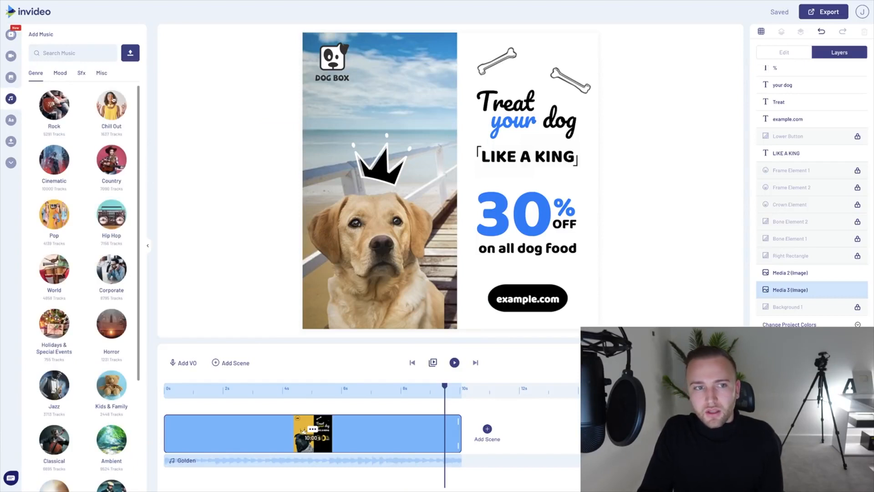
scroll(74, 320, down, 4)
scroll(74, 218, up, 4)
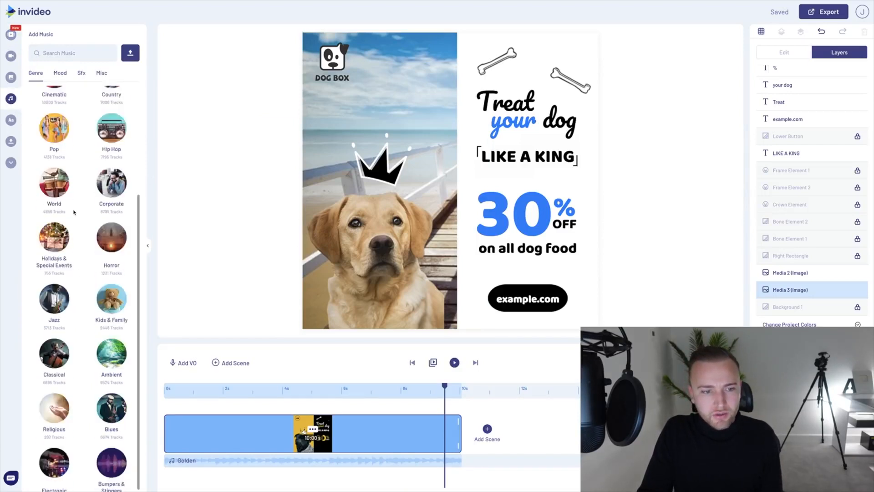
click(109, 116)
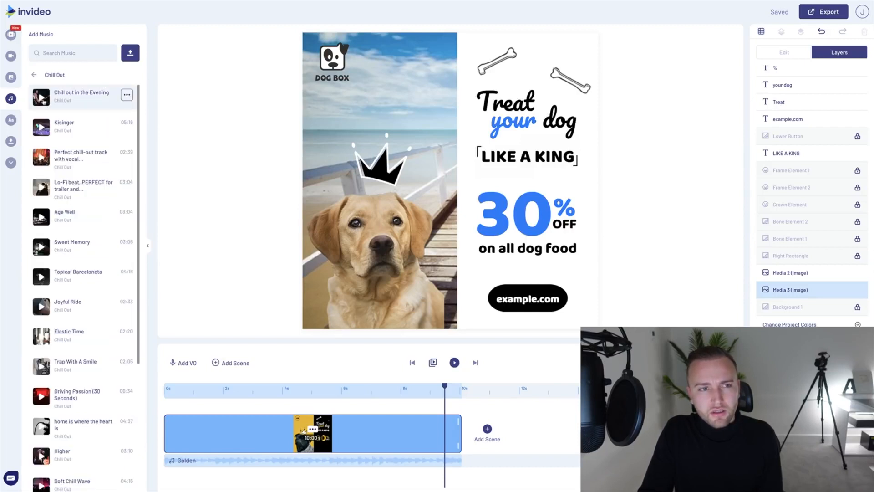
click(41, 98)
key(XF86AudioLowerVolume)
click(43, 98)
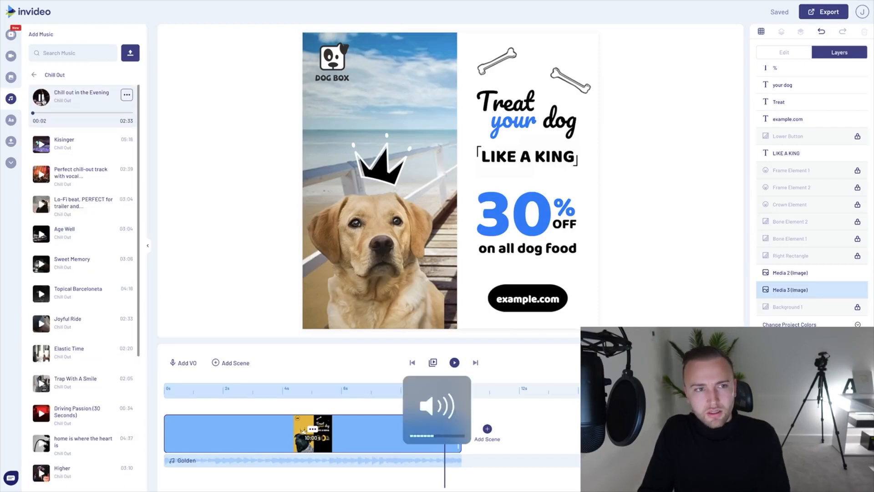
click(127, 96)
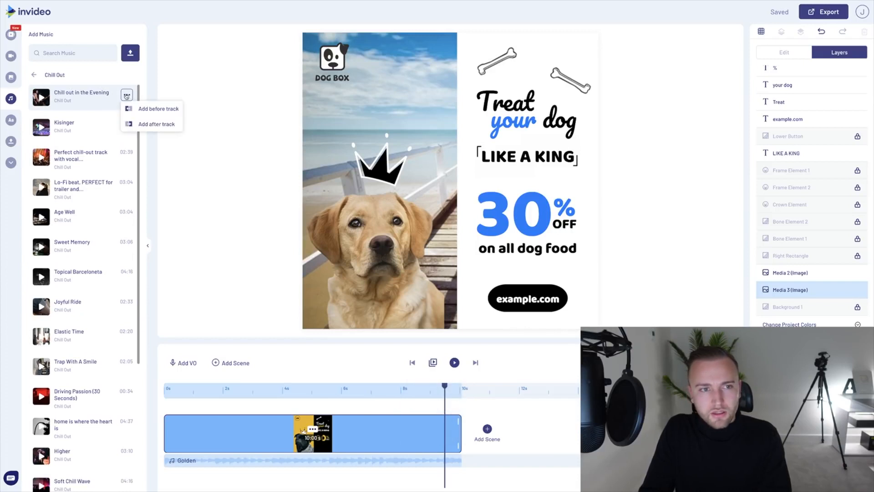
click(149, 115)
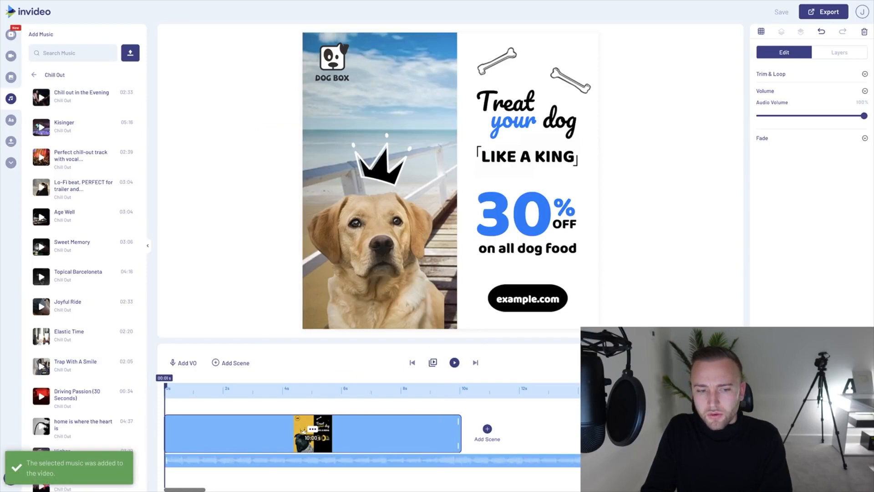
Delete the original Golden music clip that follows the new soundtrack on the timeline.
scroll(570, 462, right, 20)
scroll(543, 462, right, 20)
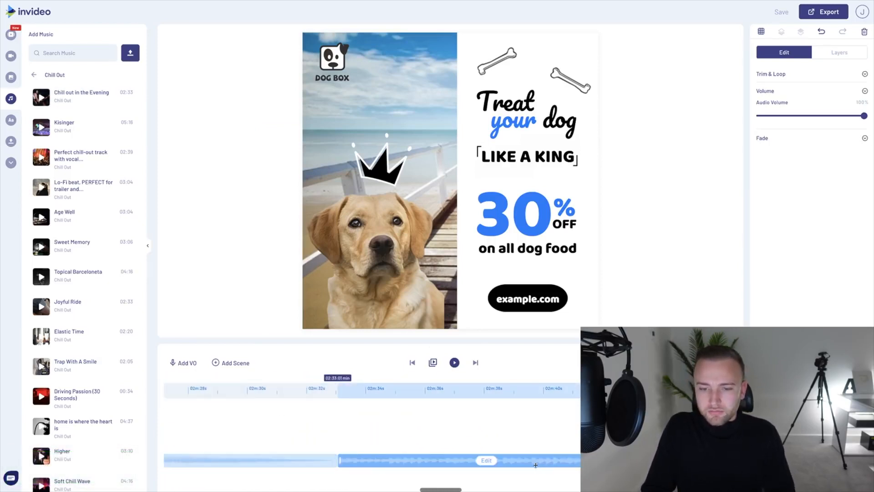
click(486, 461)
click(483, 444)
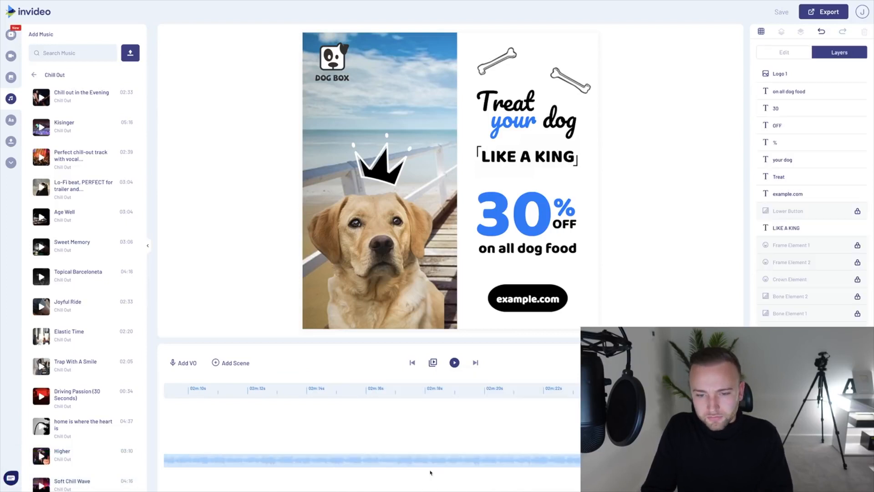
Trim the Chill out in the Evening track to about 10 seconds and move the playhead to about 9.5 seconds.
click(527, 464)
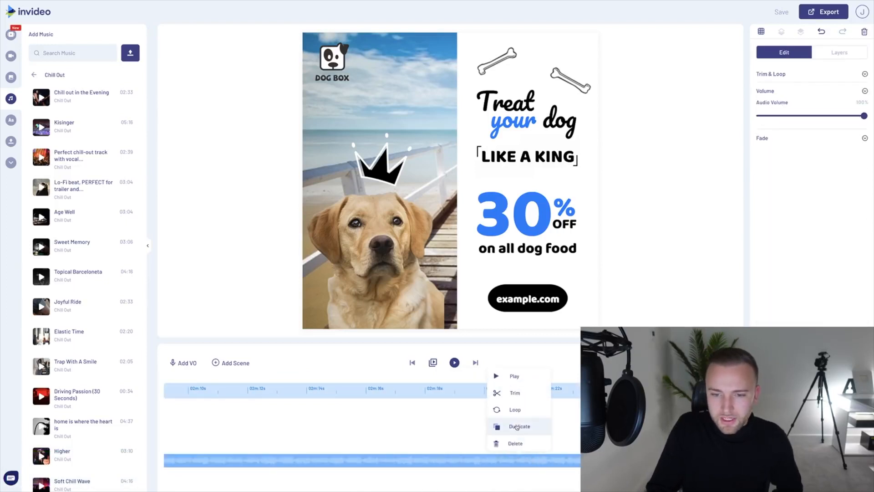
click(505, 390)
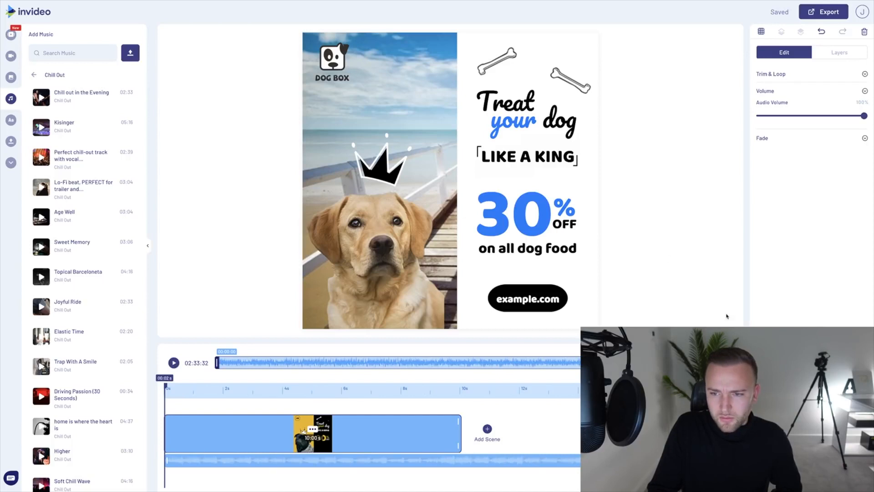
drag(578, 363, 256, 363)
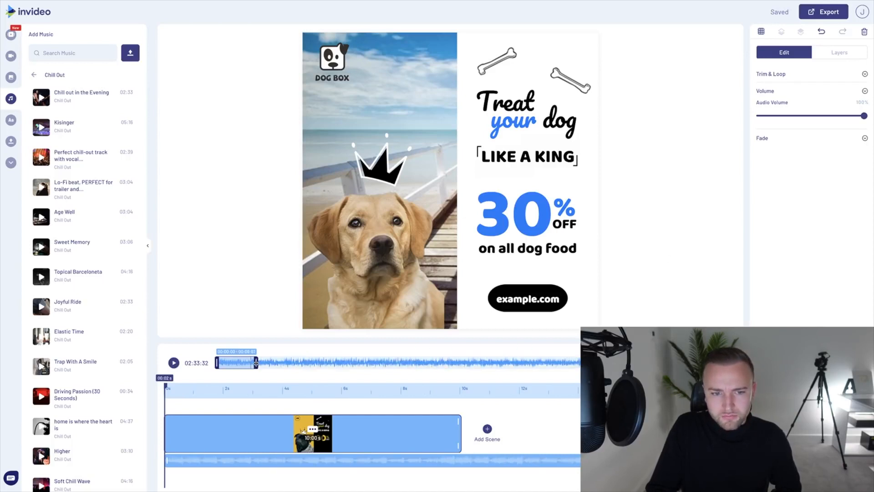
click(724, 363)
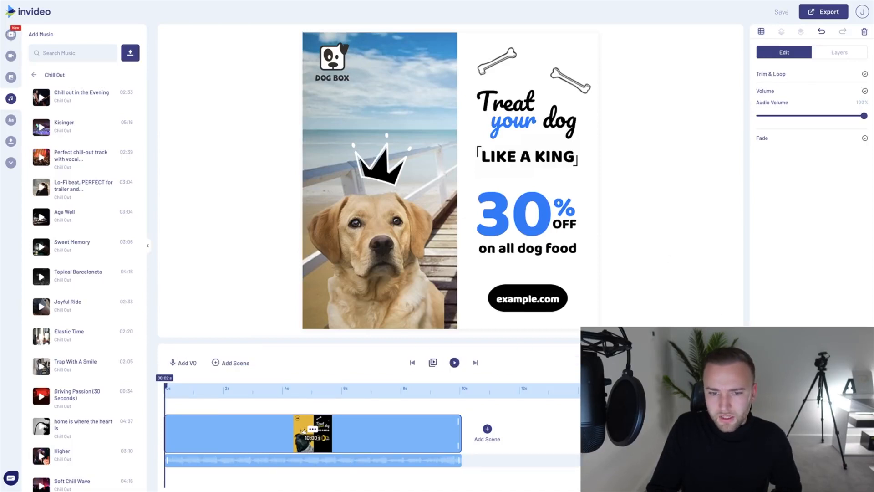
click(445, 395)
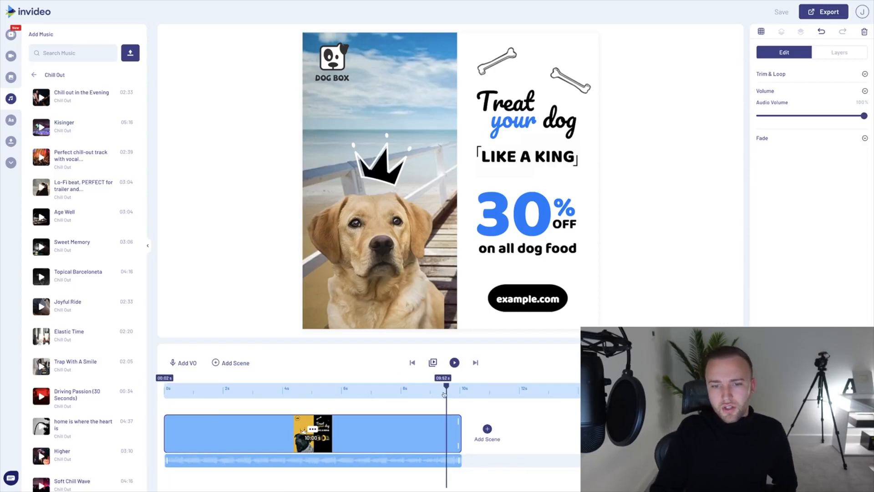
click(649, 294)
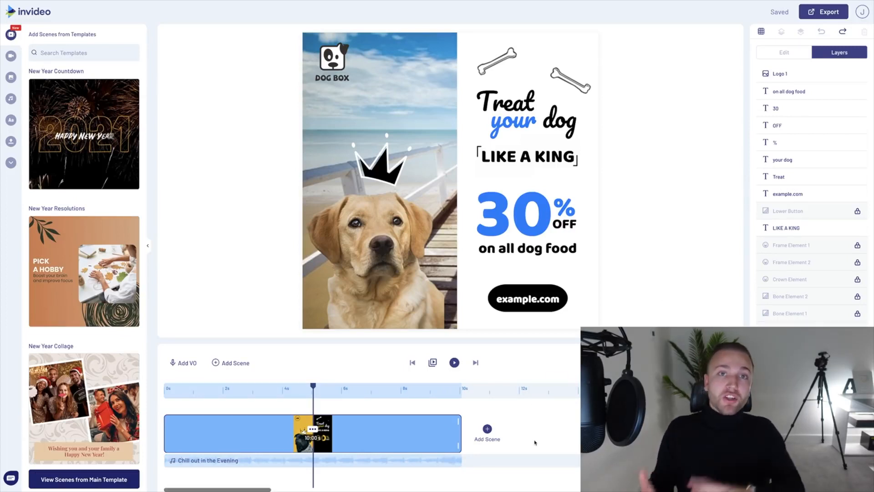
Replace the website text in the black button with dogbox.com and save it.
scroll(122, 201, down, 2)
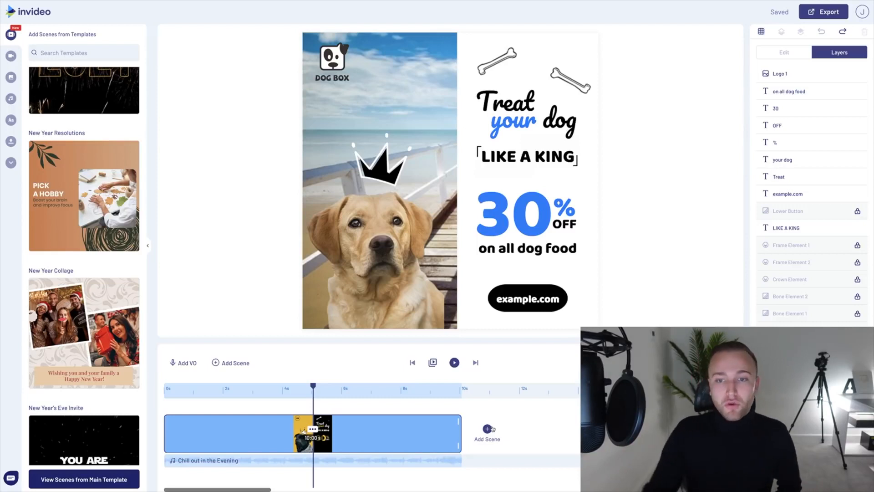
click(526, 298)
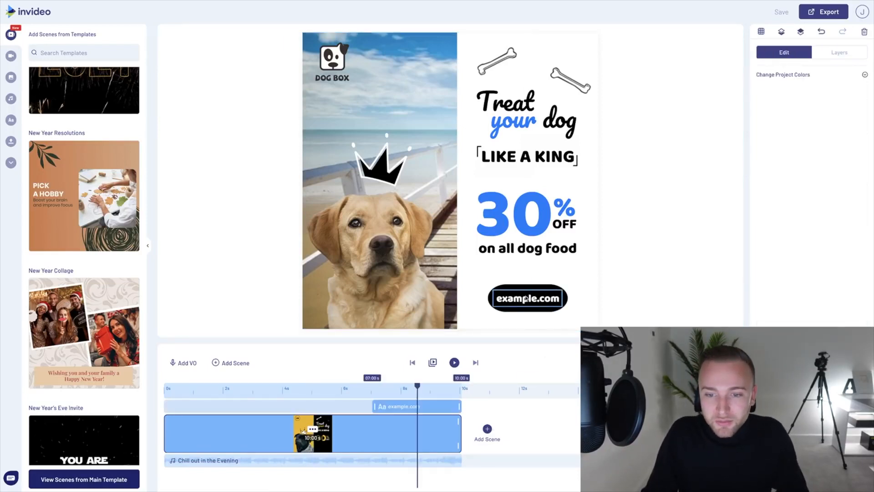
click(526, 298)
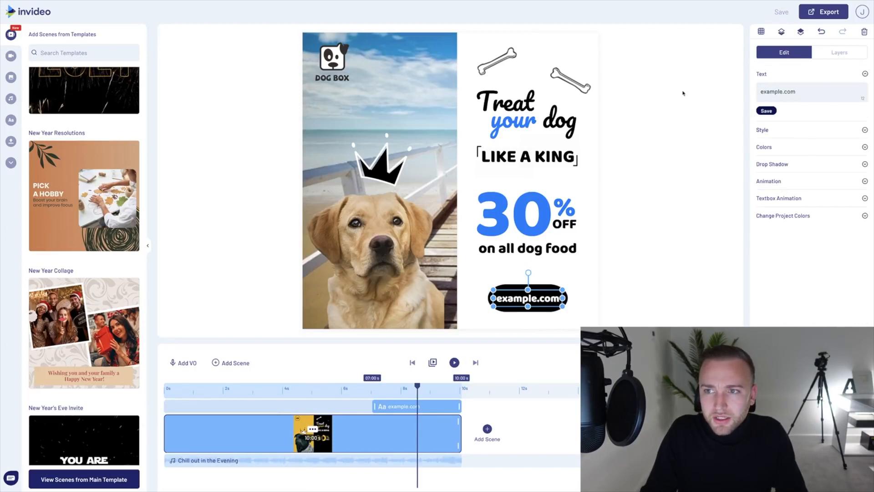
double_click(771, 92)
text(dogbox)
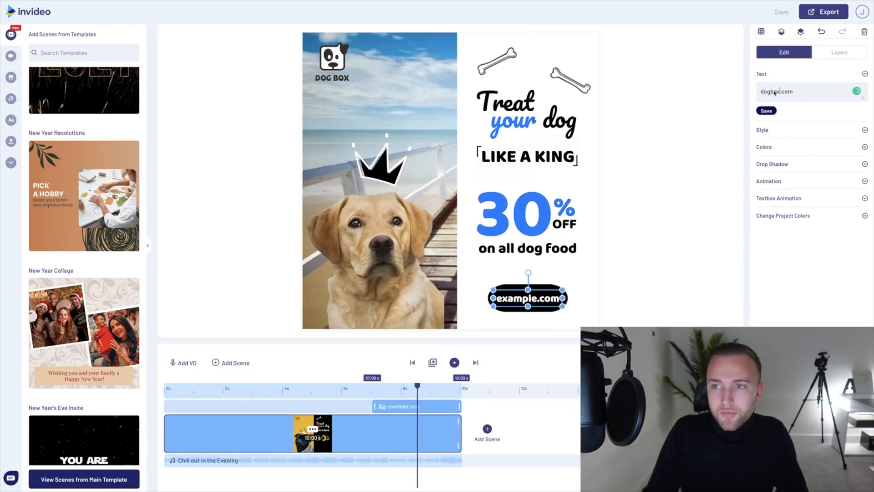
key(ctrl+a)
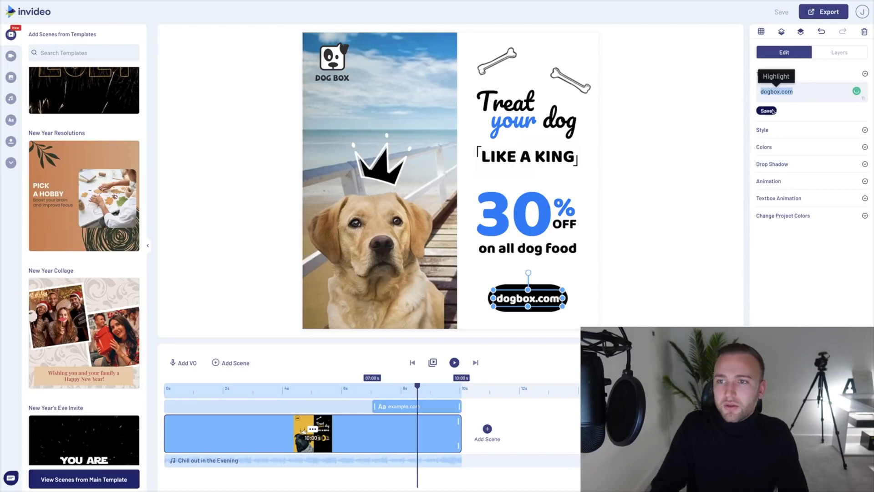
click(767, 110)
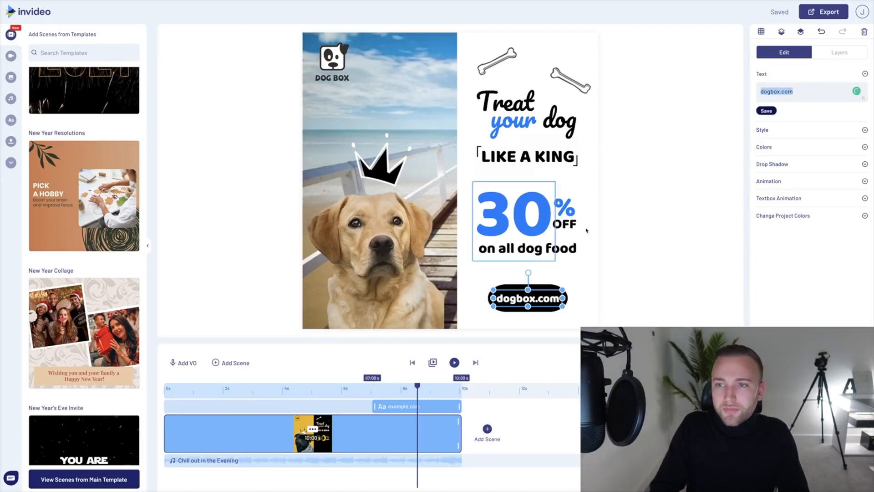
Change the large discount number to 25 and save the text.
click(514, 214)
double_click(768, 95)
text(25)
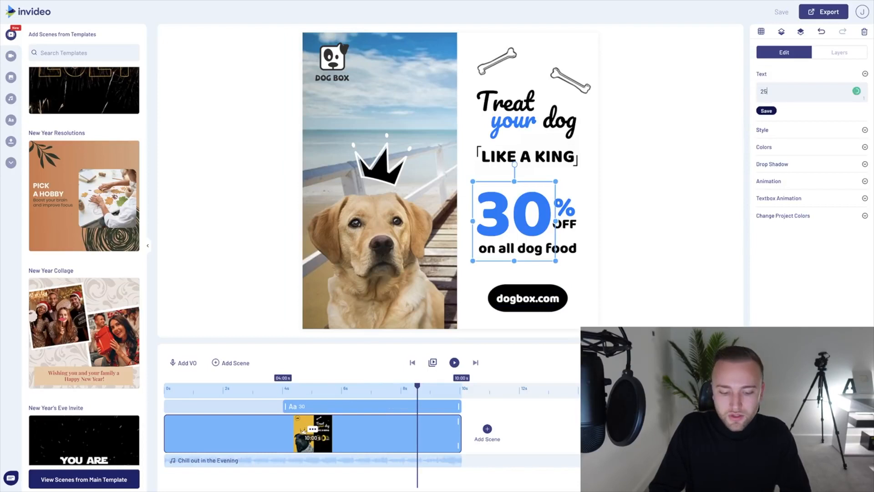
click(766, 111)
click(540, 211)
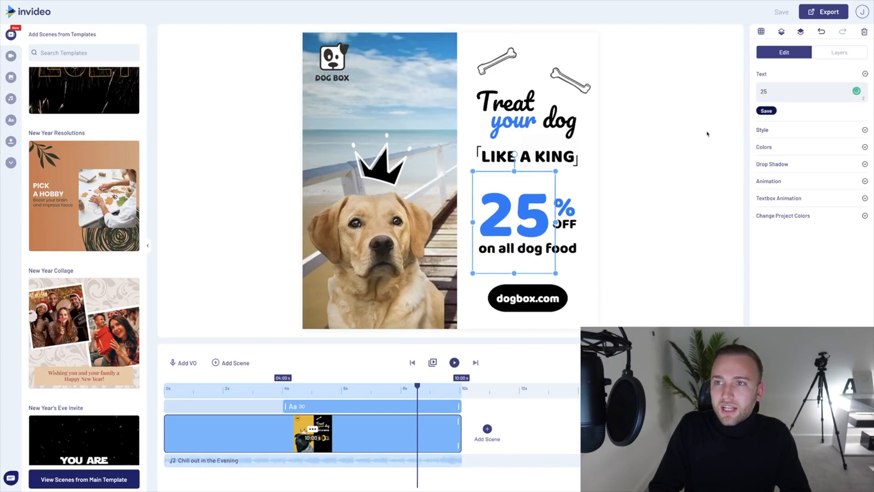
Export the finished Dog Box video and download it in 1080p after replaying it from near the start.
click(818, 14)
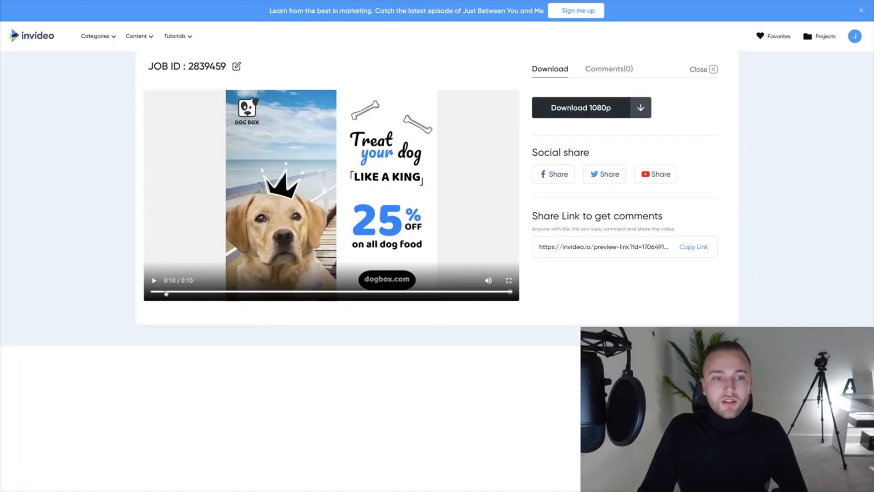
click(166, 293)
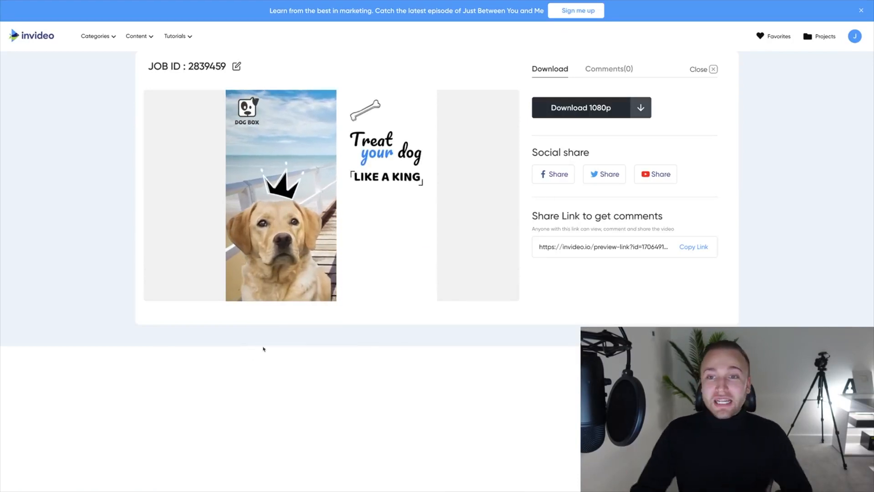
click(592, 107)
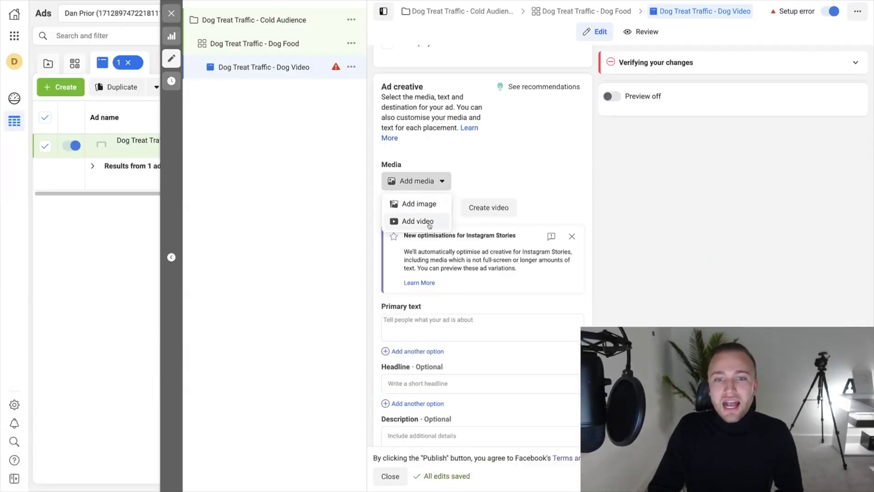
Upload the finished Dog Box video as the ad's media and play it in the Facebook Feeds preview.
click(429, 225)
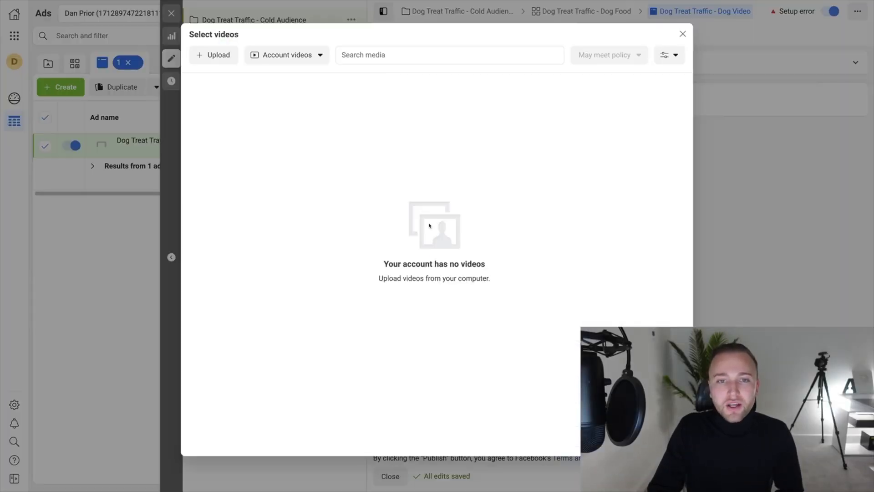
click(207, 56)
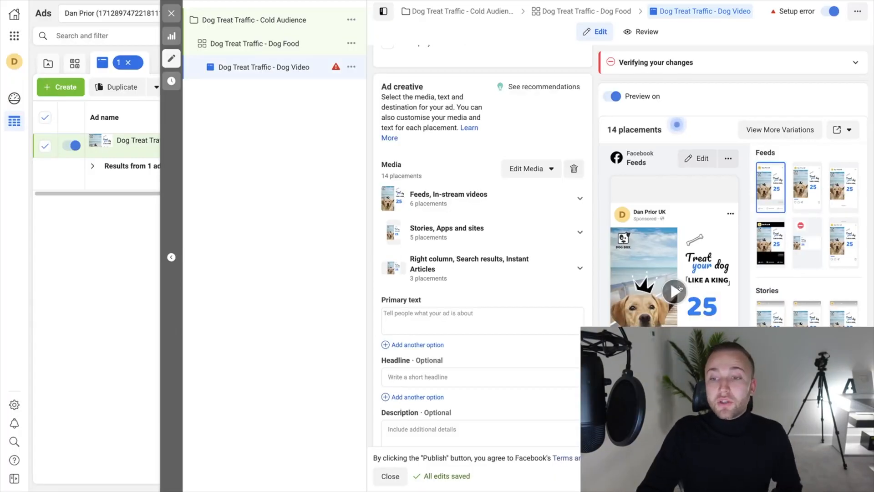
click(680, 288)
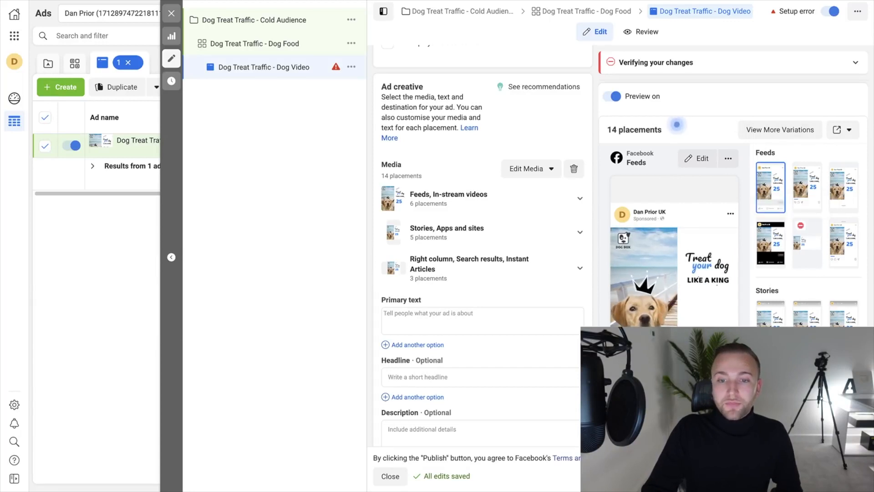
Write the primary text "25% off dog treats!" followed by dog and heart-eyes emojis.
scroll(457, 341, down, 1)
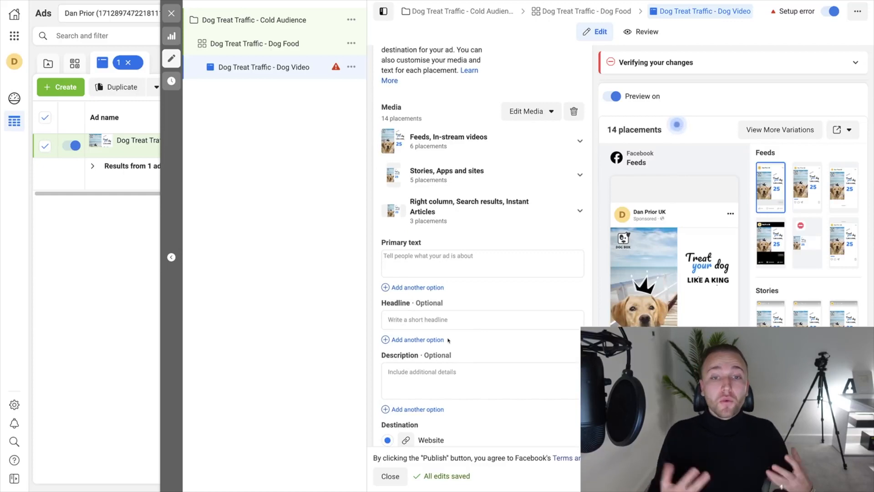
click(451, 256)
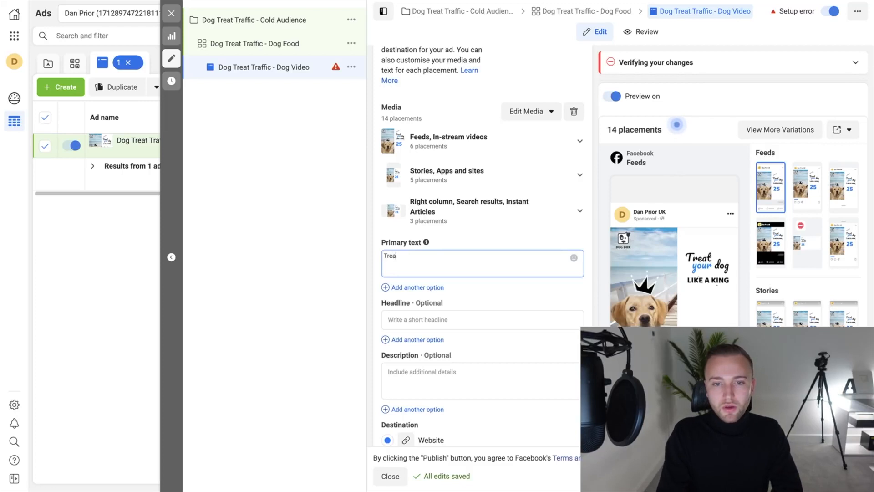
text(ff dog t)
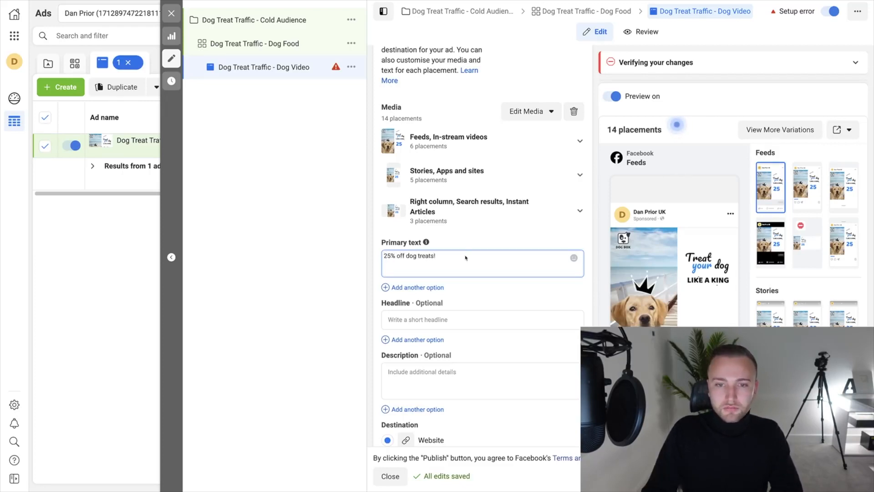
key(ctrl+super+space)
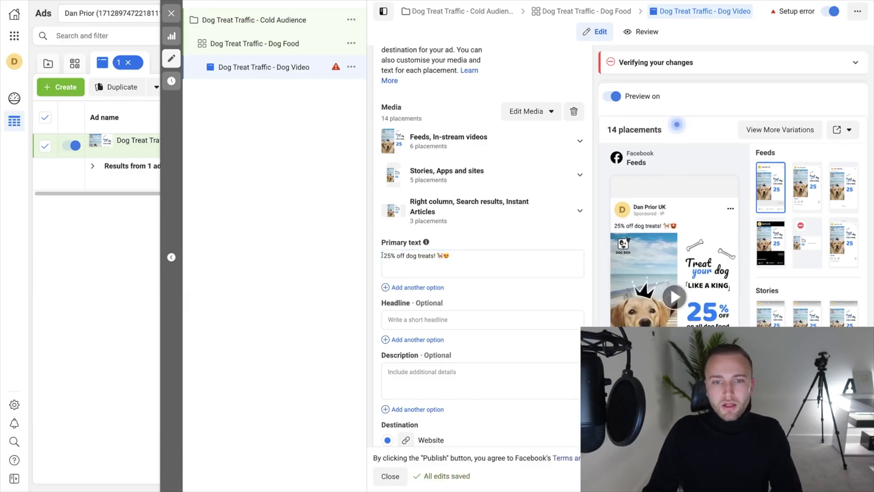
Add "Pamper your pooch, they deserve it!" above the offer in the primary text, separated by a blank line.
click(383, 255)
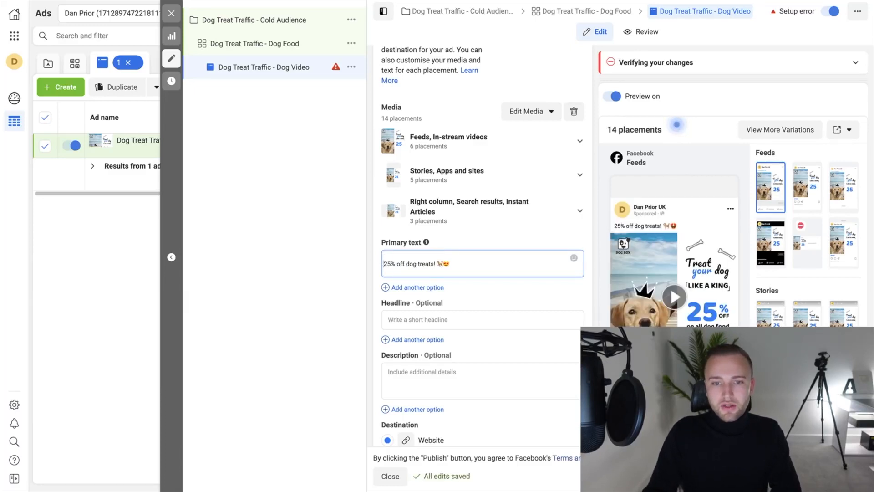
key(Return)
key(Return)
text(Paper)
key(BackSpace)
key(BackSpace)
key(BackSpace)
key(BackSpace)
text(mper your )
text(pooch,)
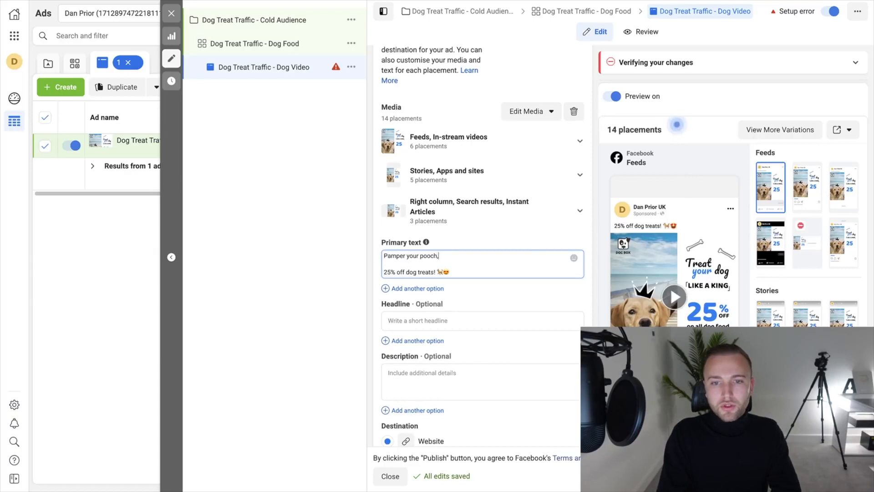
text( they deserve it!)
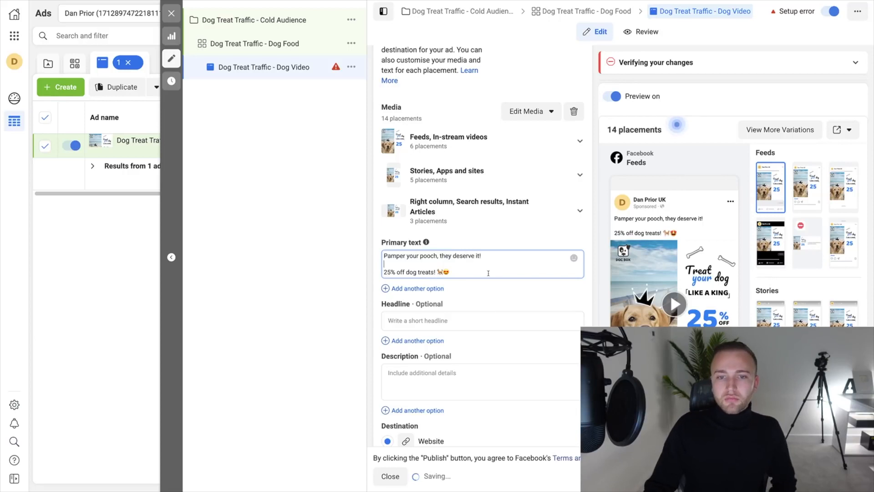
Set the ad headline to "Treat your dog like a king!".
scroll(428, 244, down, 1)
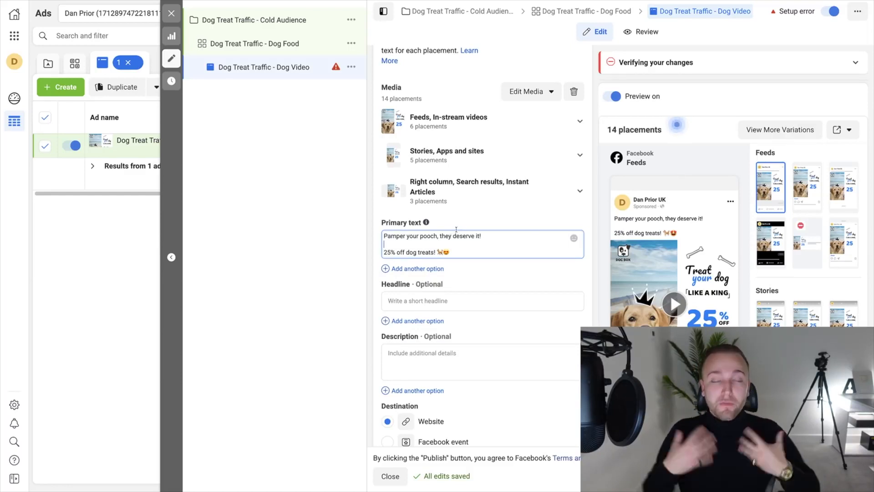
click(446, 301)
text(Tr)
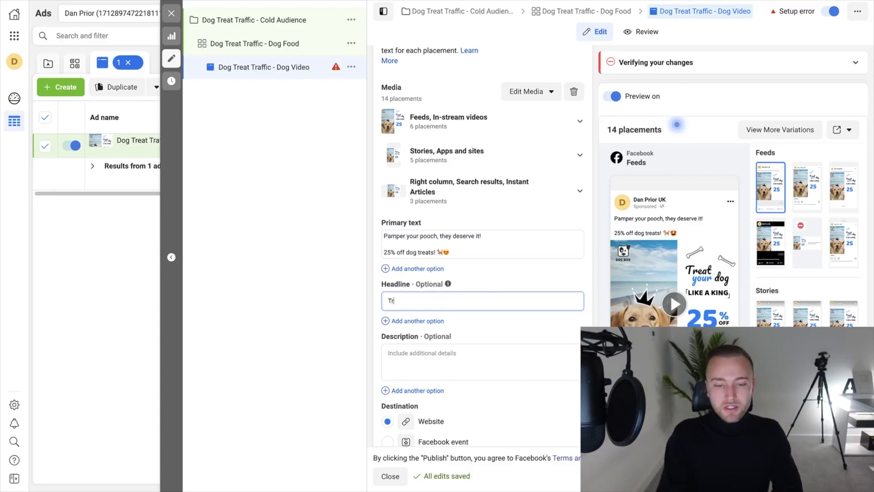
text(eat your do)
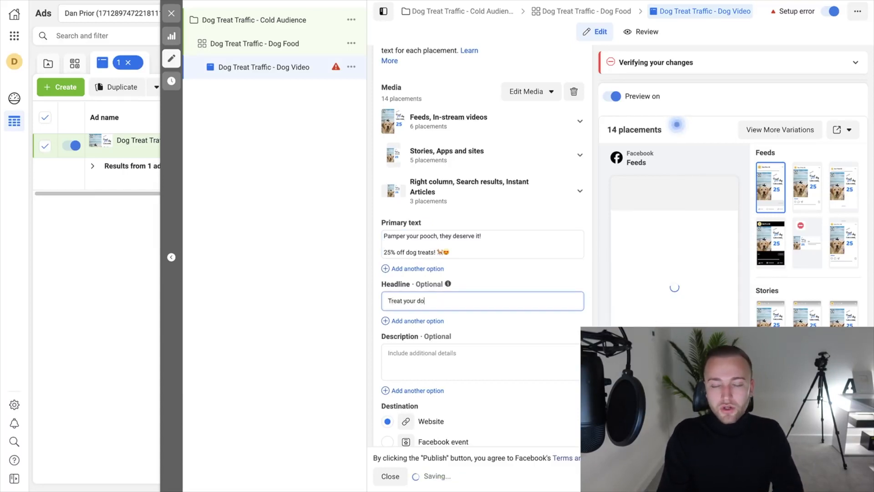
text(g like a king!)
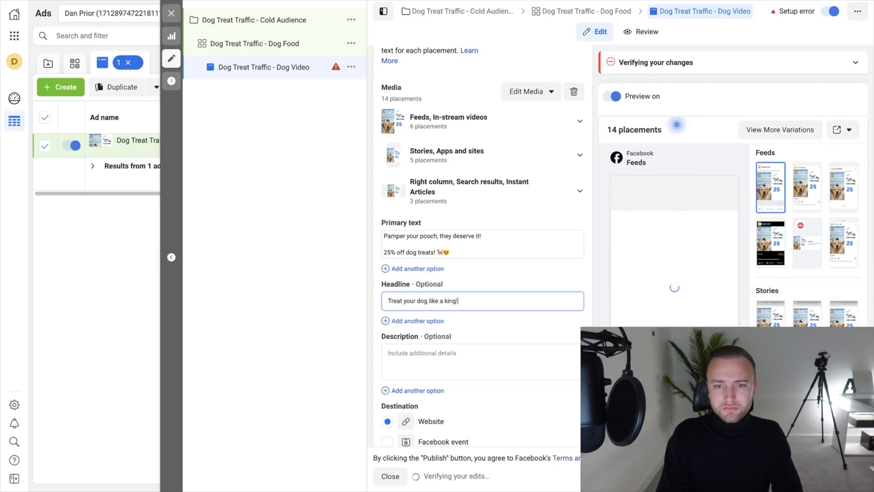
Set the ad description to "30 day returns policy".
click(558, 364)
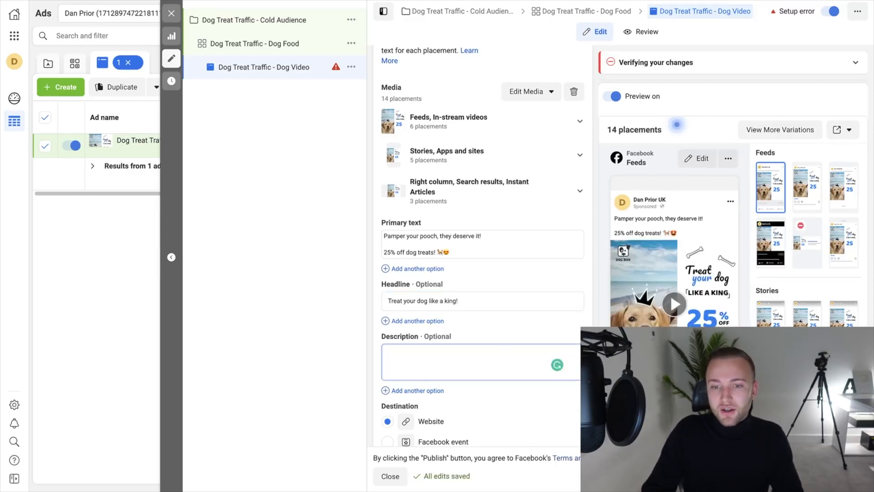
scroll(420, 346, down, 2)
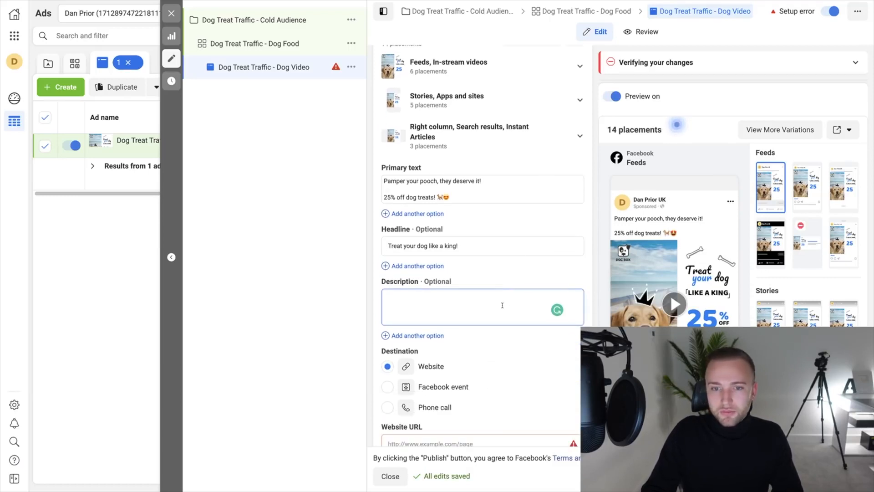
text(30 day returns policy)
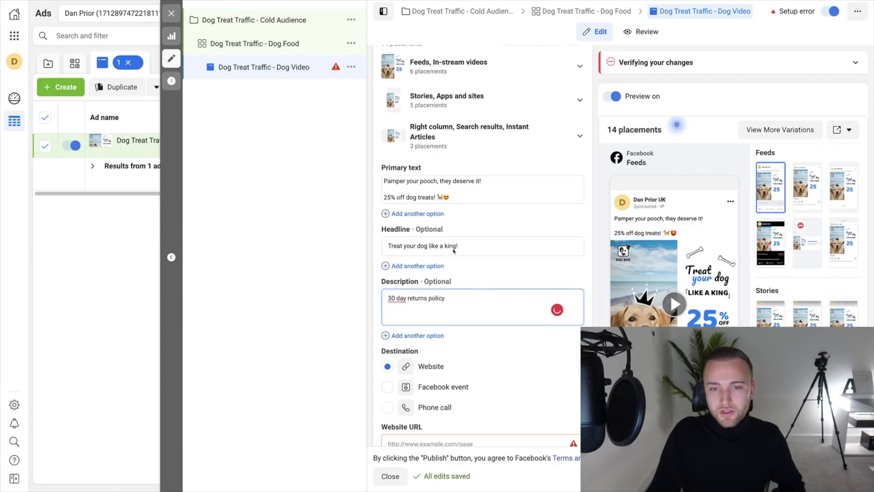
click(454, 250)
scroll(483, 210, down, 1)
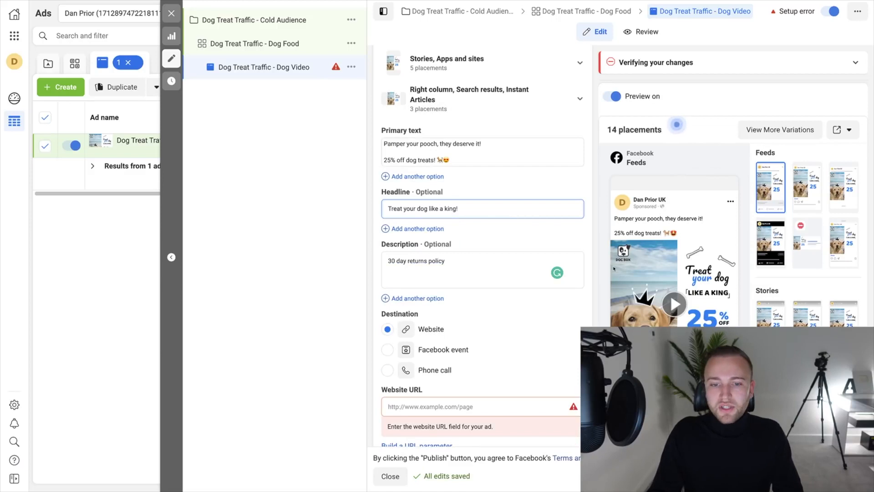
click(438, 407)
text(www.)
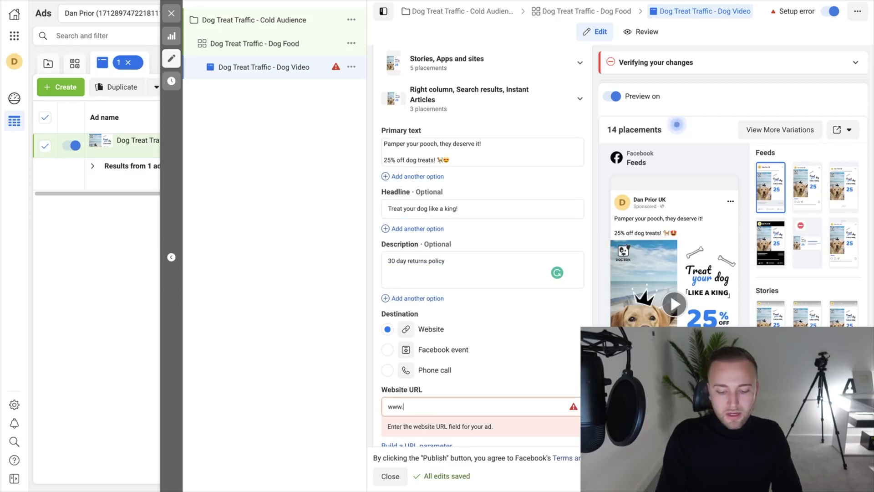
text(dogbox.com)
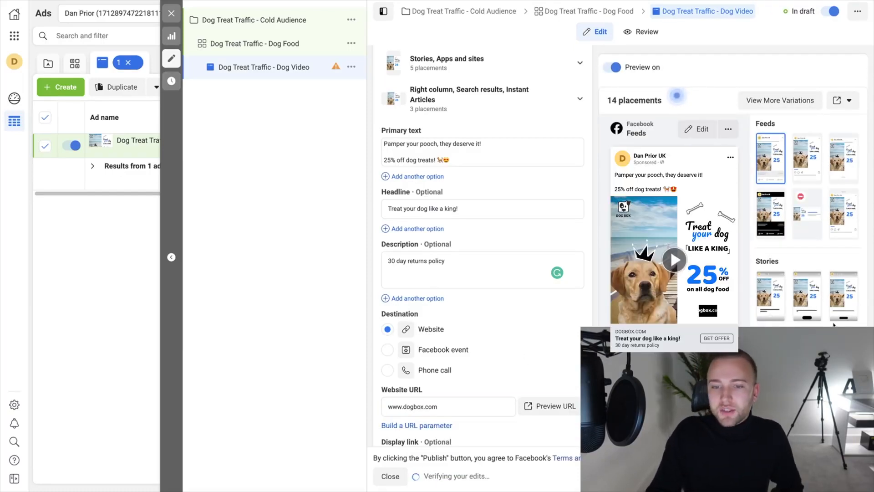
Change the ad's call to action to Get Offer.
scroll(677, 96, down, 3)
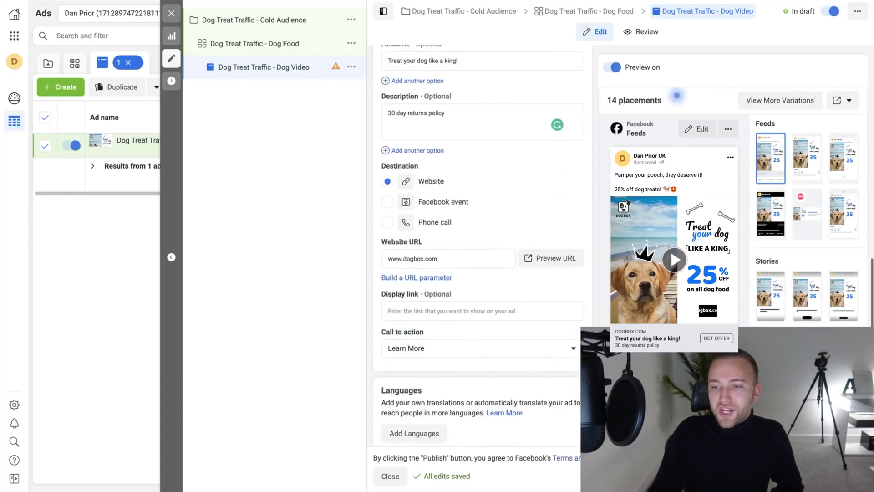
click(425, 349)
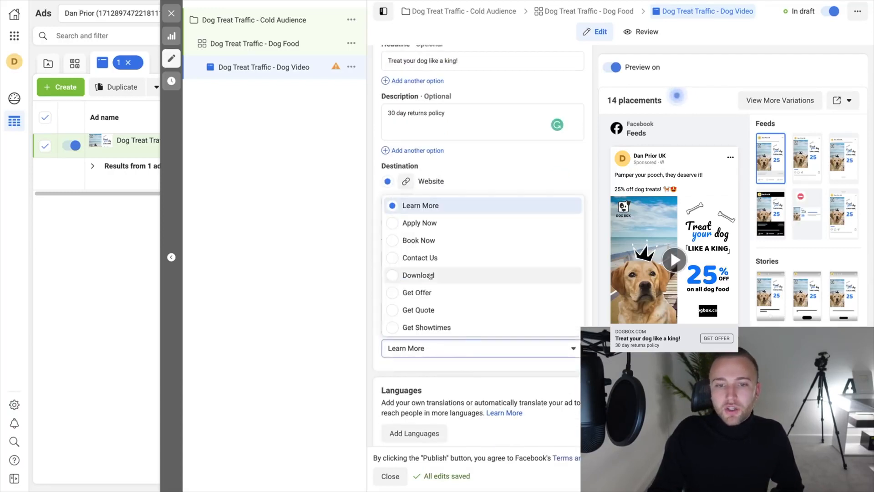
scroll(444, 275, down, 2)
scroll(444, 273, down, 2)
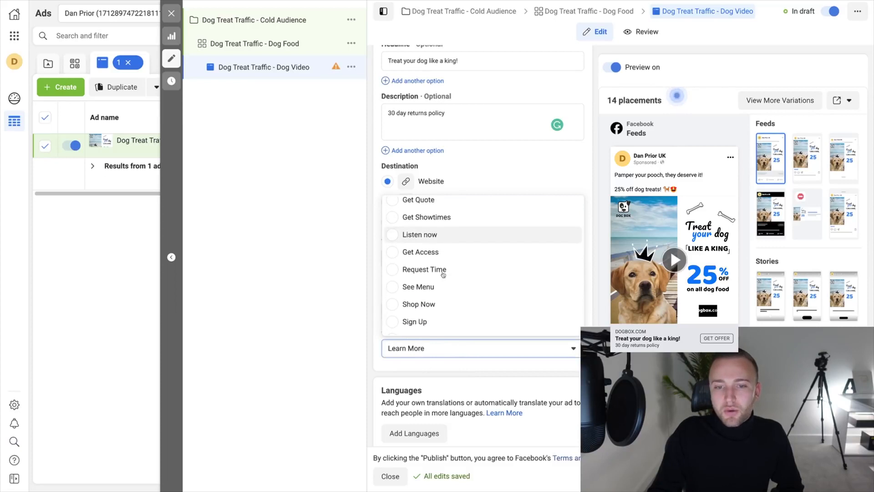
scroll(444, 273, up, 3)
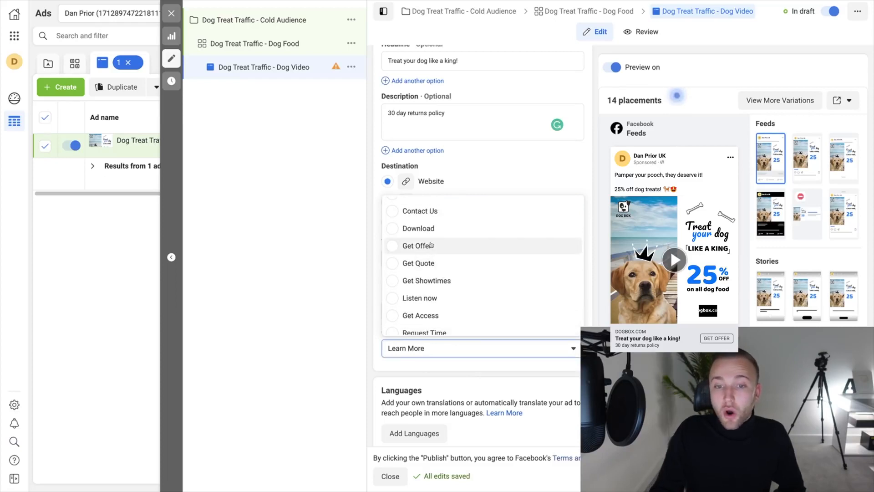
click(431, 245)
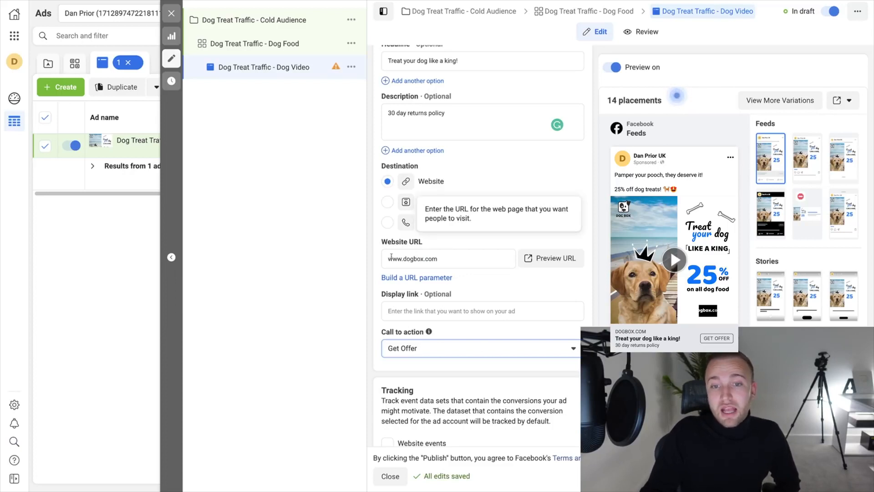
click(457, 258)
double_click(457, 257)
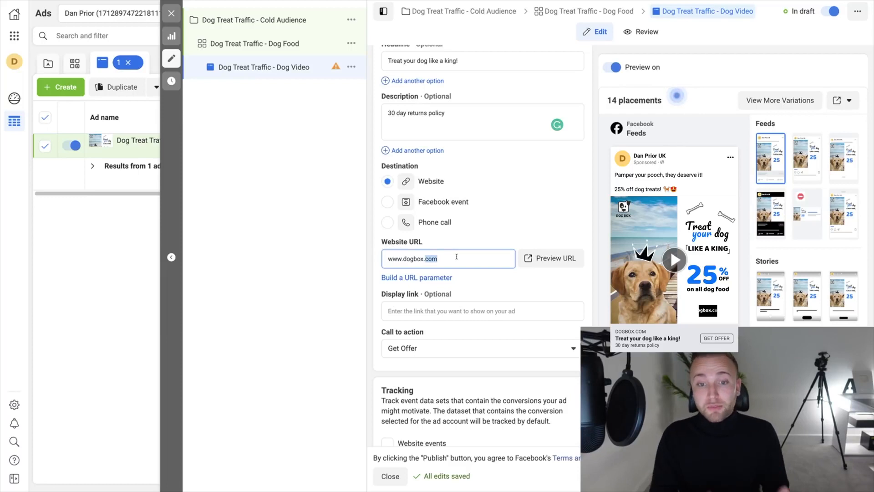
click(450, 310)
Enable website events tracking for the ad and disable it again.
scroll(424, 337, down, 3)
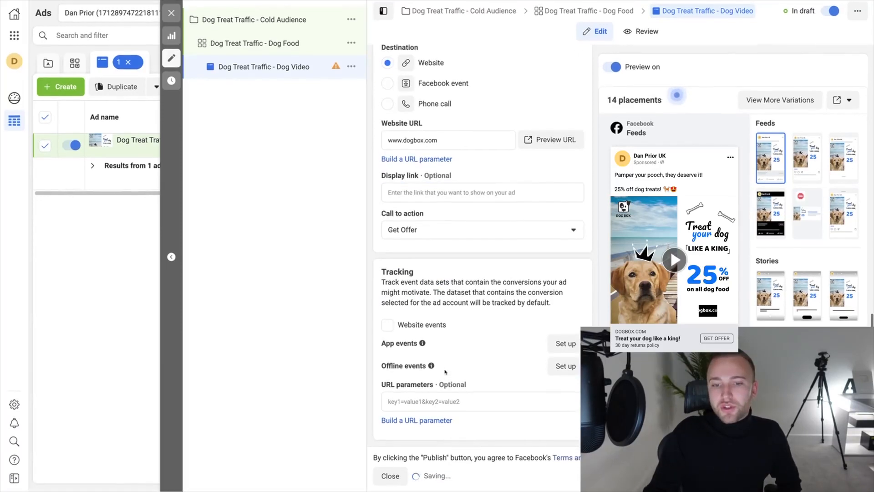
click(387, 325)
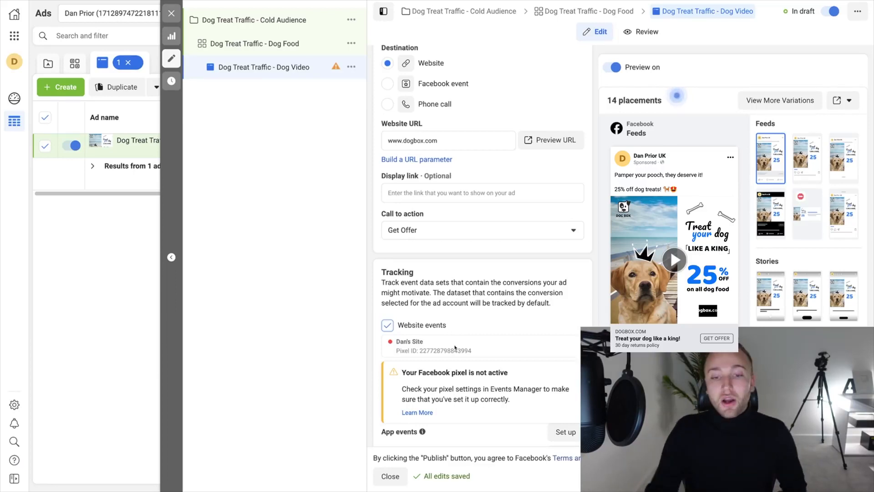
click(387, 324)
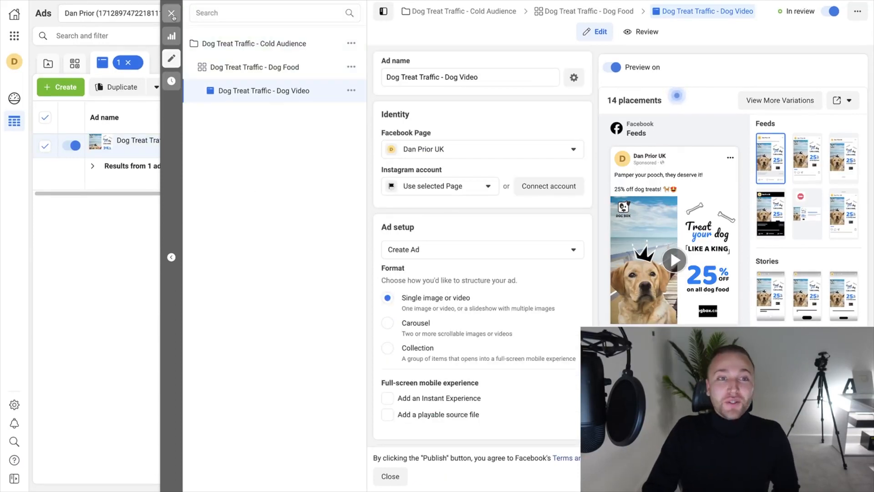
Close the ad editor and clear the campaign and ad set selections in the campaigns overview.
click(171, 13)
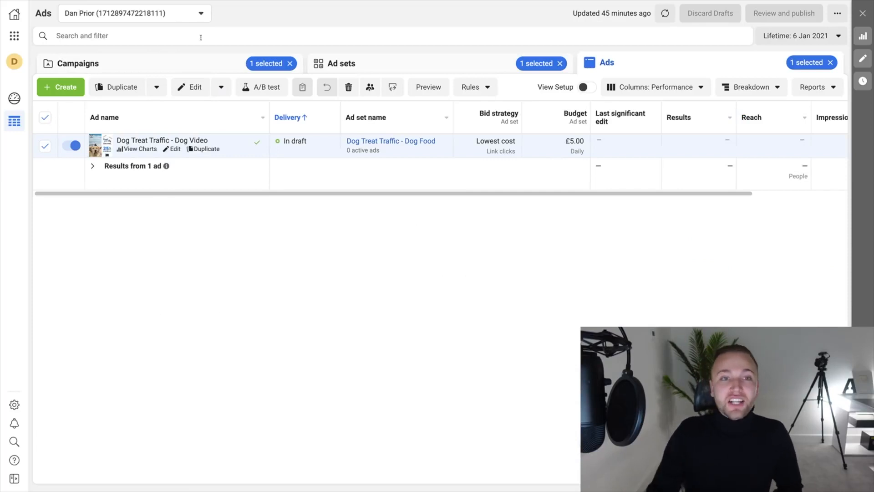
click(198, 68)
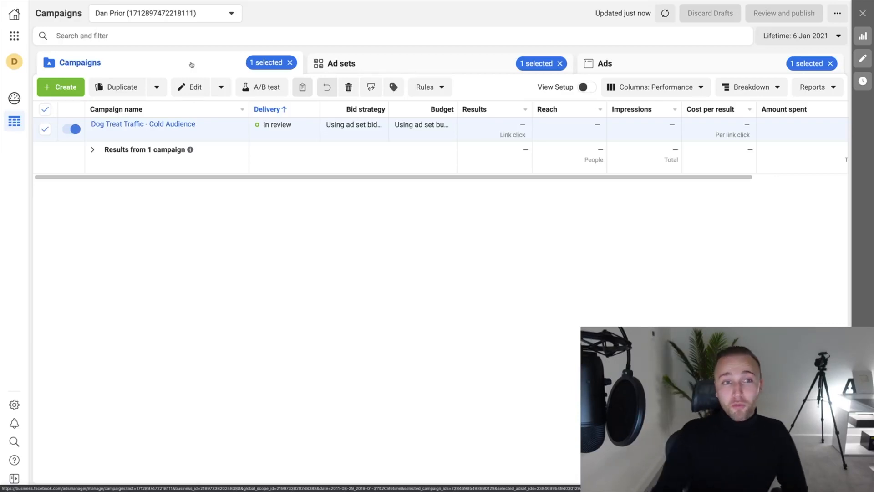
click(290, 62)
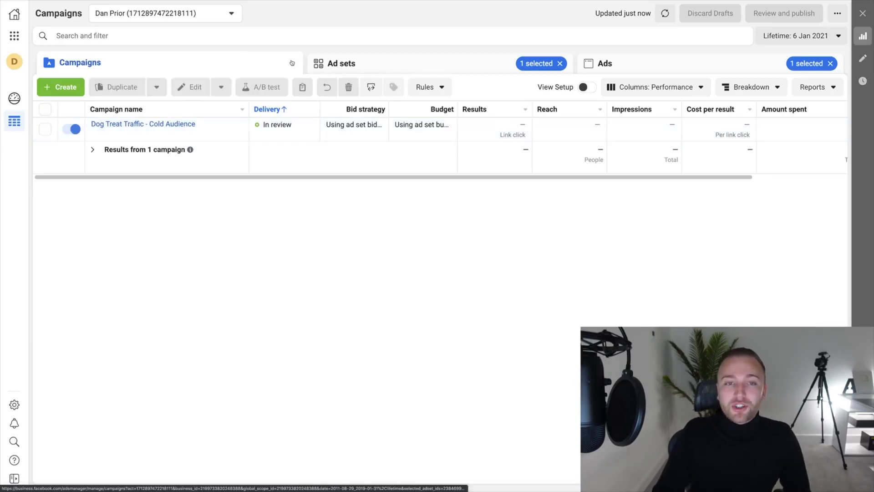
click(560, 63)
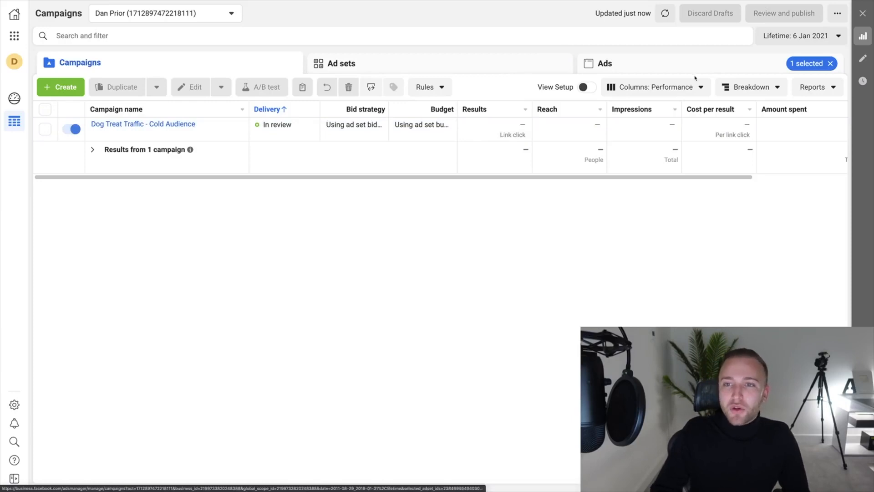
Examine the Dog Video ad's budget, results, reach and cost columns in the ads list.
click(677, 71)
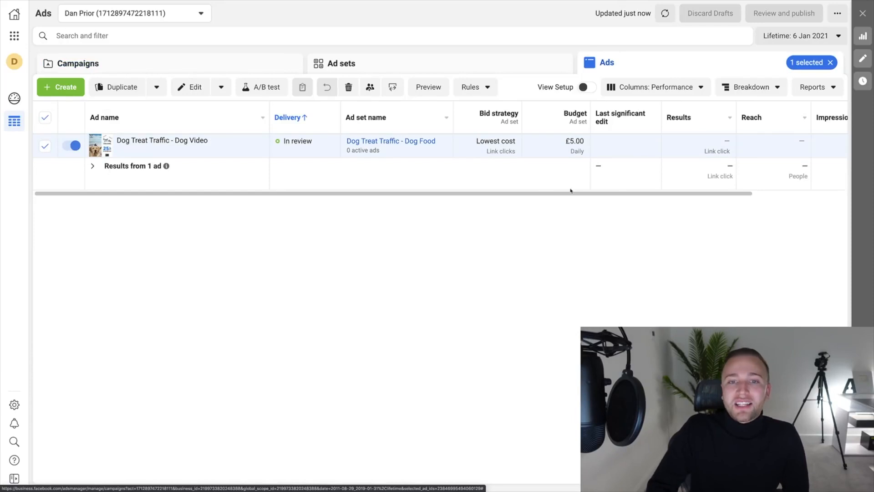
drag(576, 193, 660, 198)
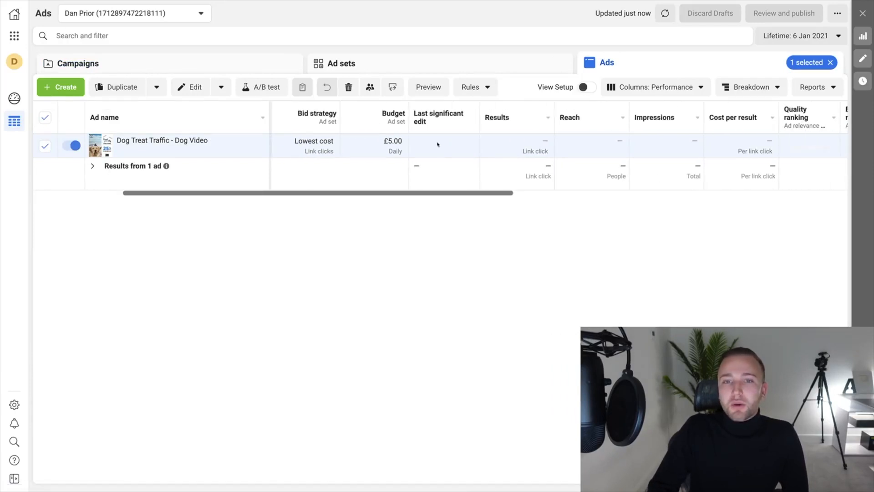
Examine the ads list's performance columns and the click, CTR and cost metrics offered under Customise Columns, and leave the column selection as is.
drag(361, 194, 632, 170)
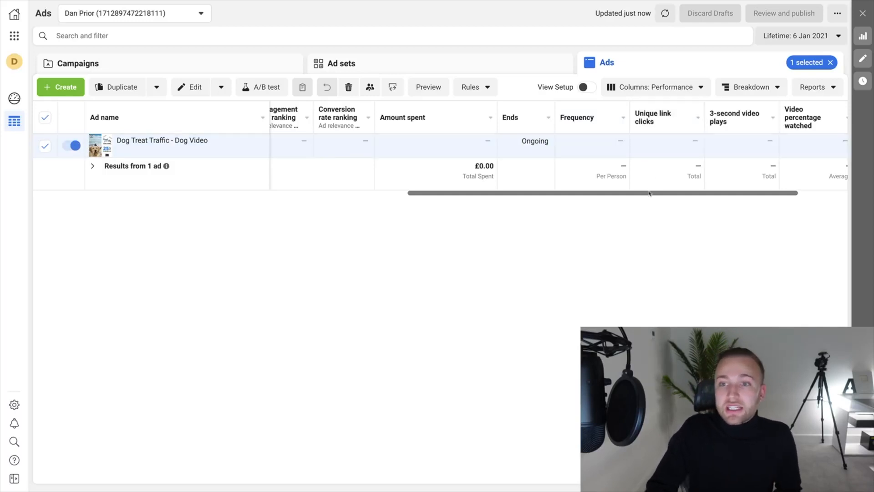
drag(648, 195, 463, 195)
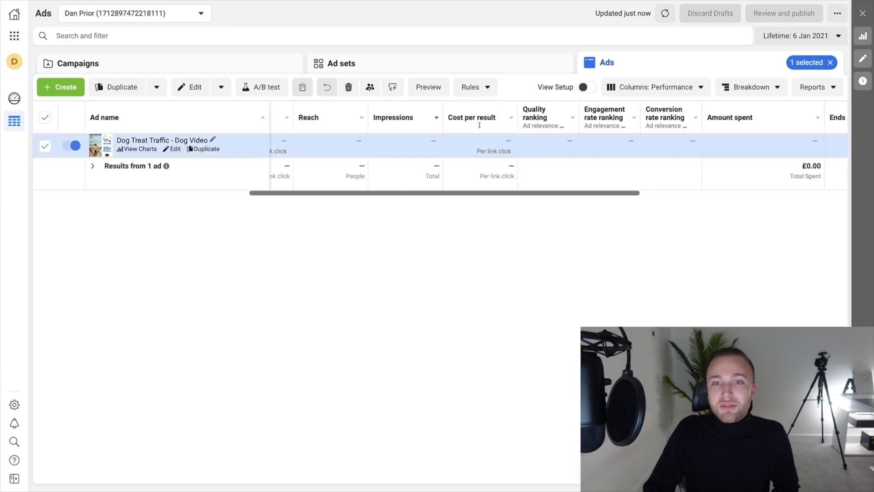
click(686, 91)
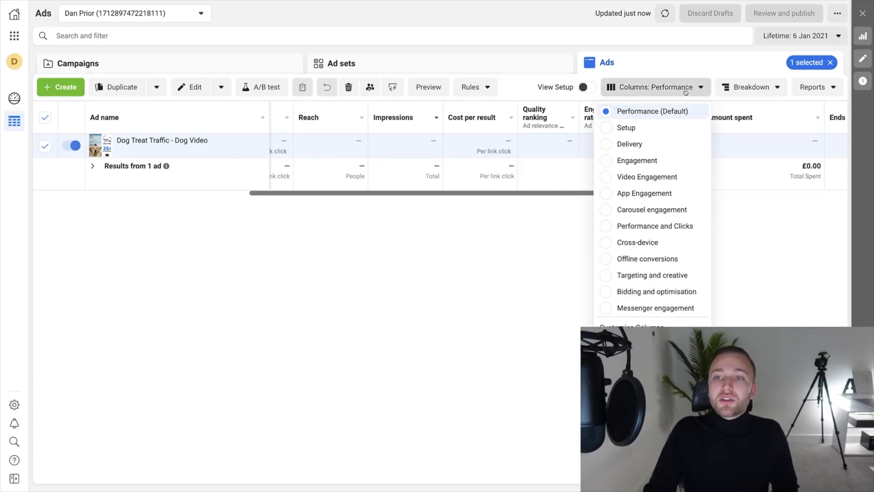
click(658, 328)
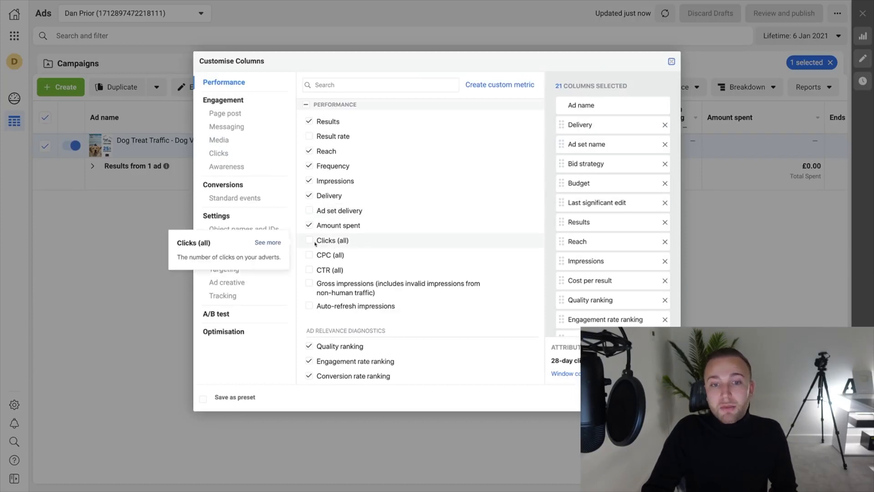
mouse_move(328, 272)
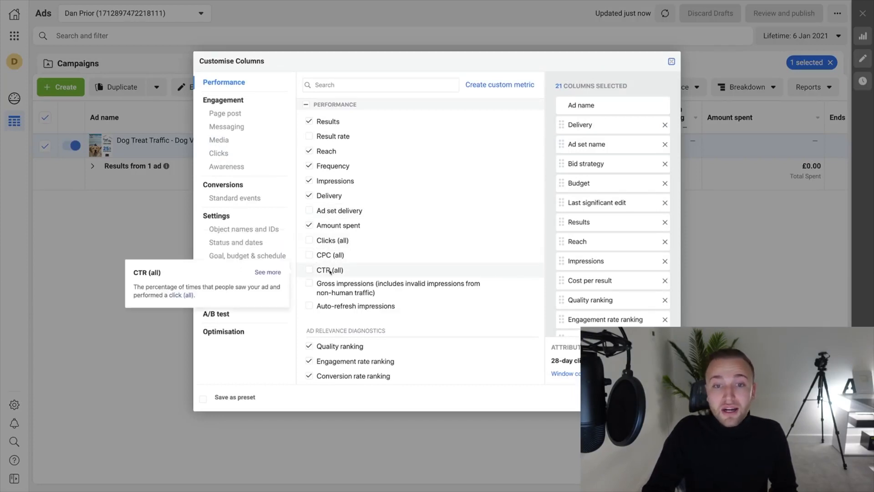
scroll(335, 292, down, 5)
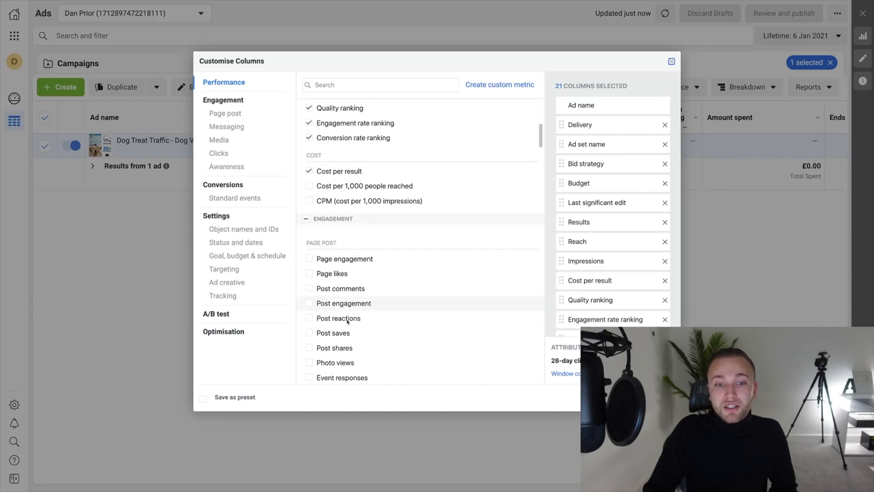
mouse_move(347, 203)
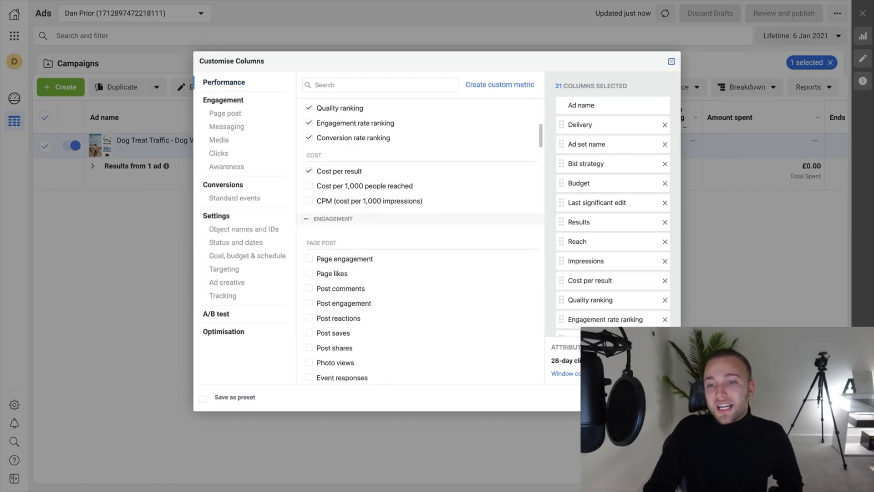
click(672, 61)
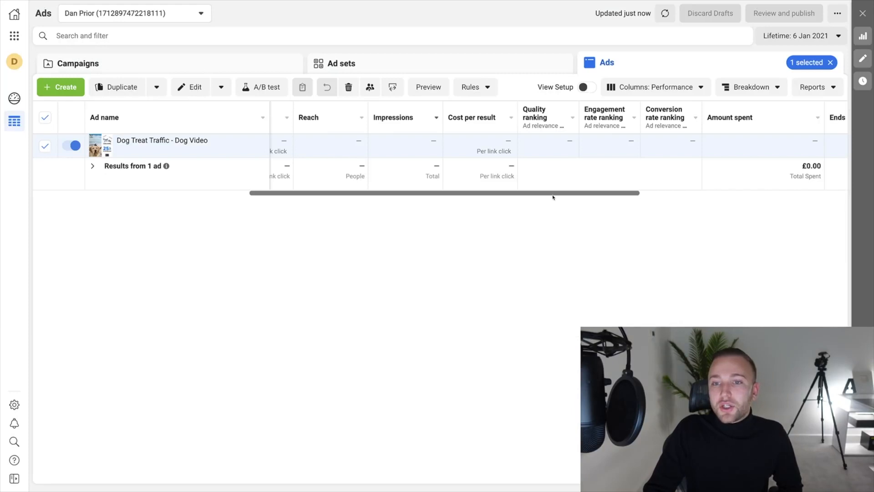
Check the final video metric columns of the ads list and the available column presets.
drag(552, 197, 789, 192)
click(658, 86)
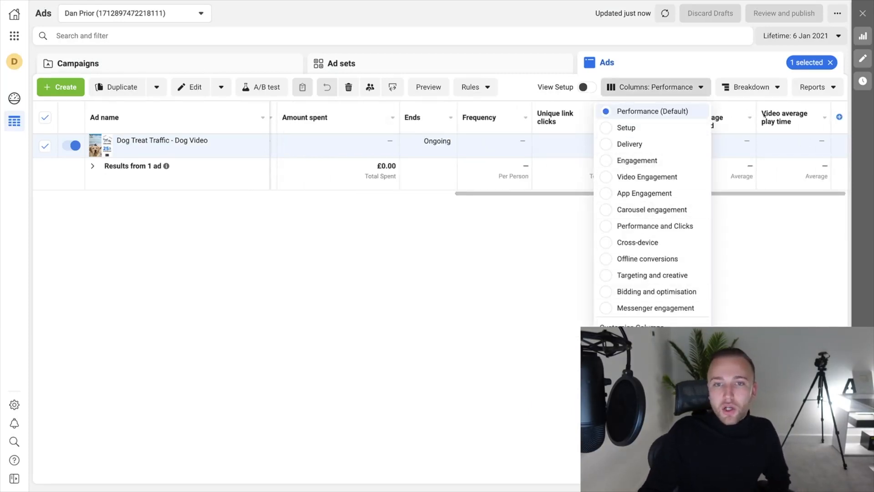
click(676, 88)
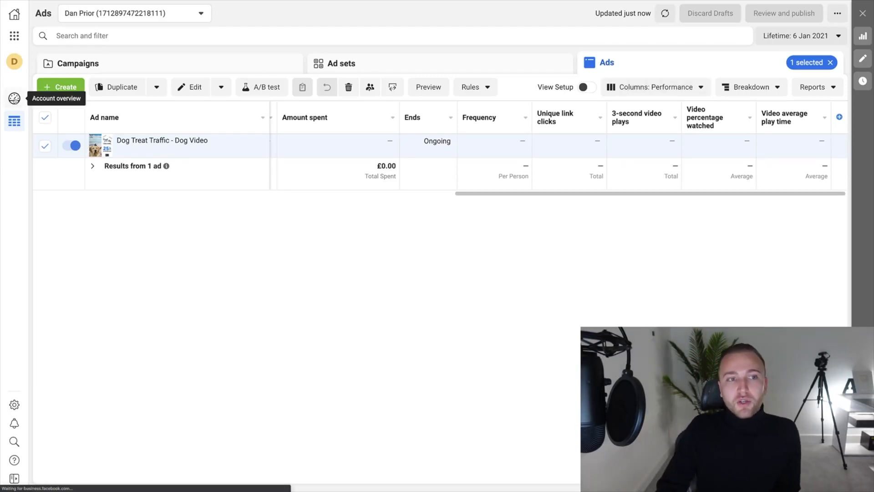
Change the account overview's Reach metric to Website purchases and review the age and gender, hour and location breakdowns.
click(15, 98)
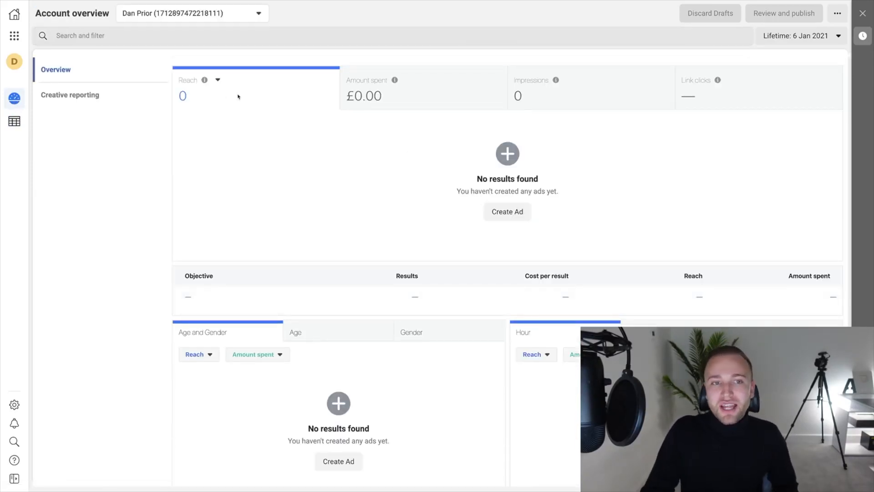
click(221, 81)
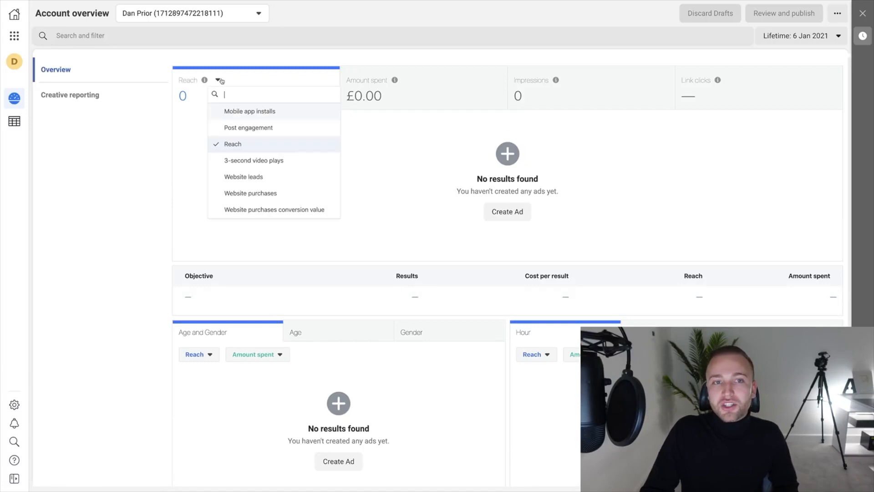
click(267, 193)
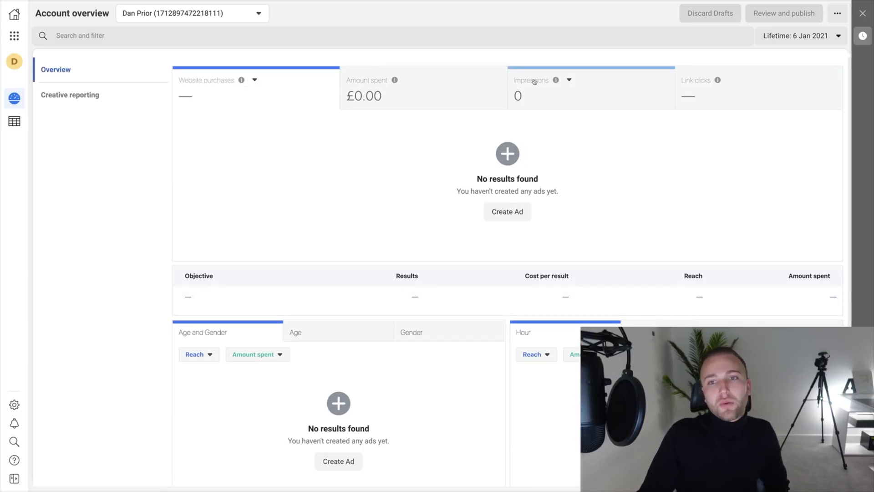
scroll(354, 293, down, 4)
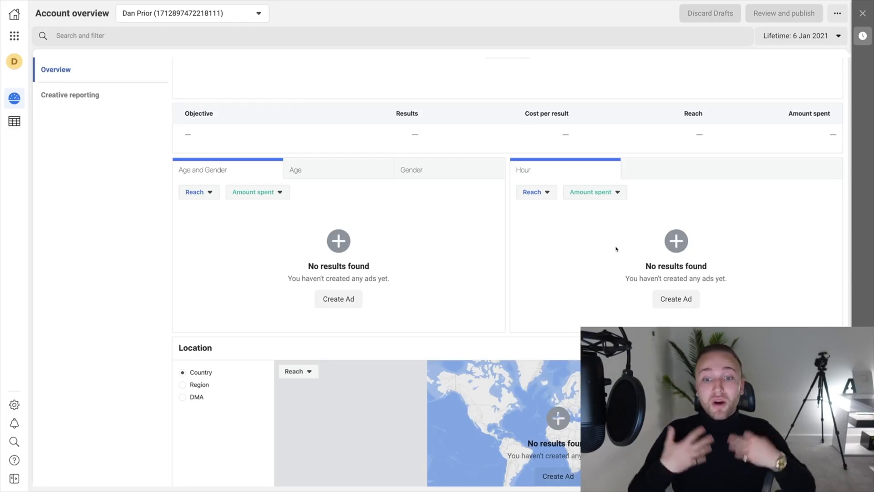
scroll(616, 249, down, 5)
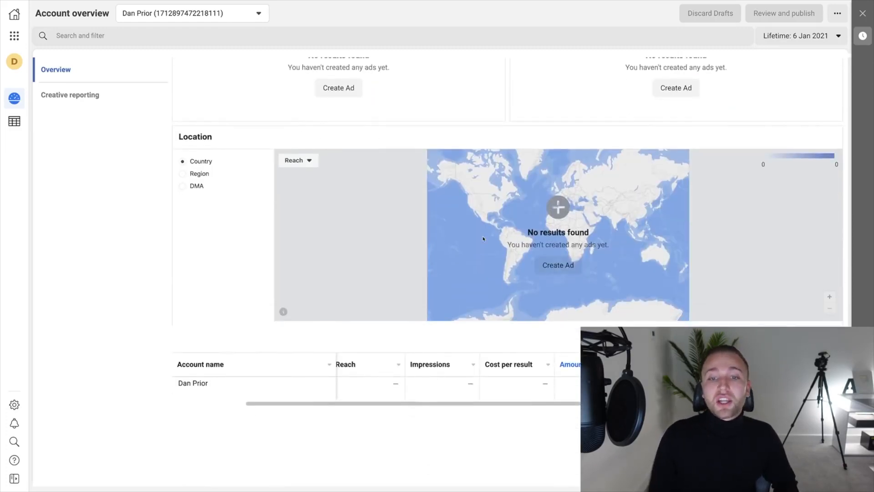
scroll(484, 238, up, 8)
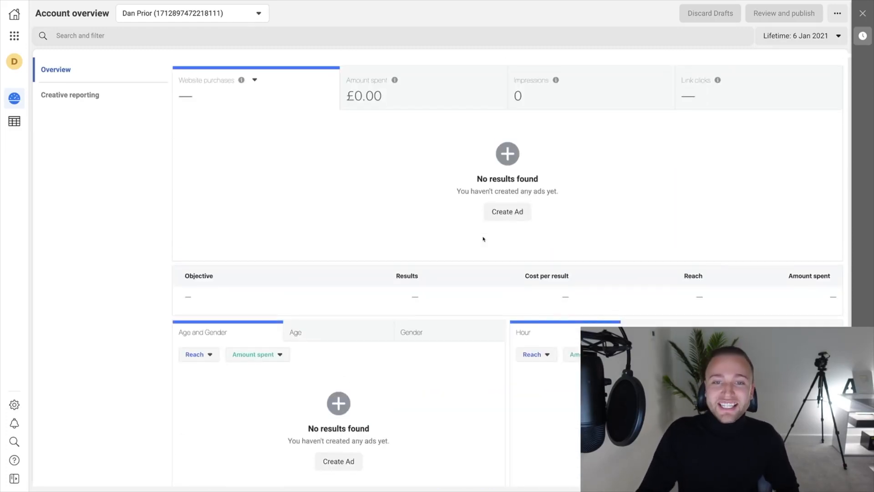
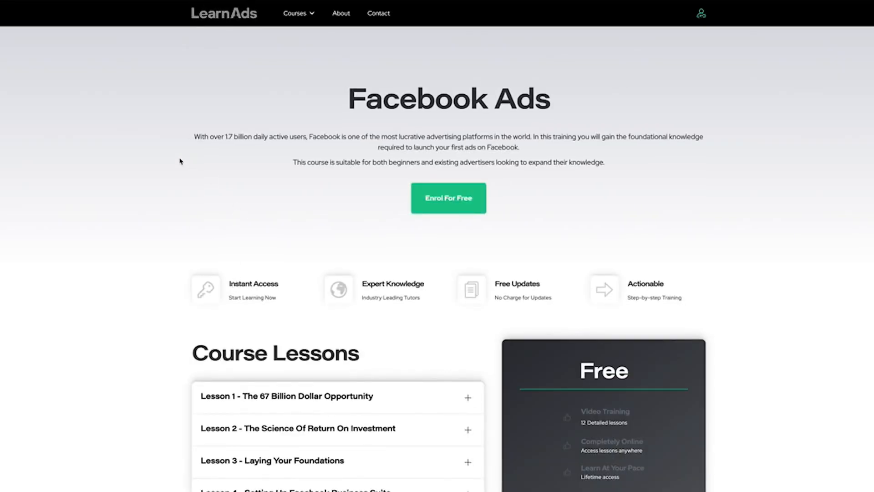
On the LearnAds Facebook Ads course page, expand the Lesson 1 description and open the free enrolment form.
scroll(181, 161, down, 2)
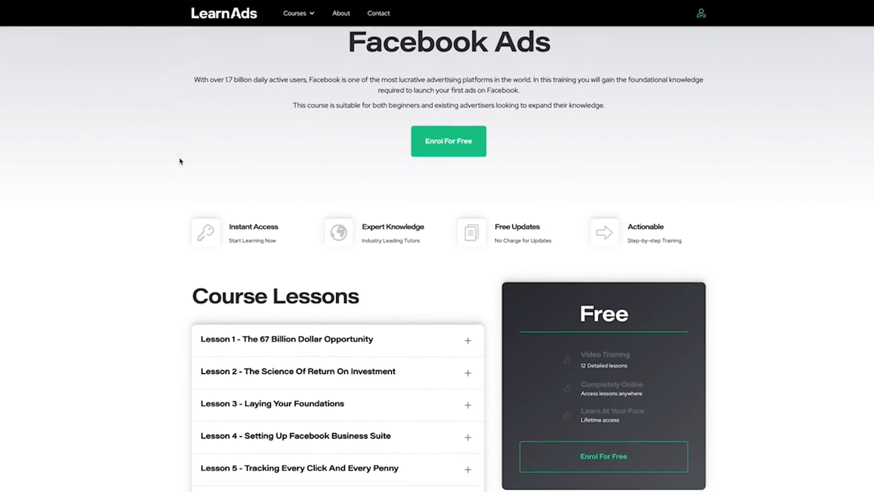
scroll(181, 161, down, 1)
scroll(180, 161, down, 1)
scroll(180, 162, down, 1)
scroll(180, 161, down, 2)
scroll(180, 162, down, 1)
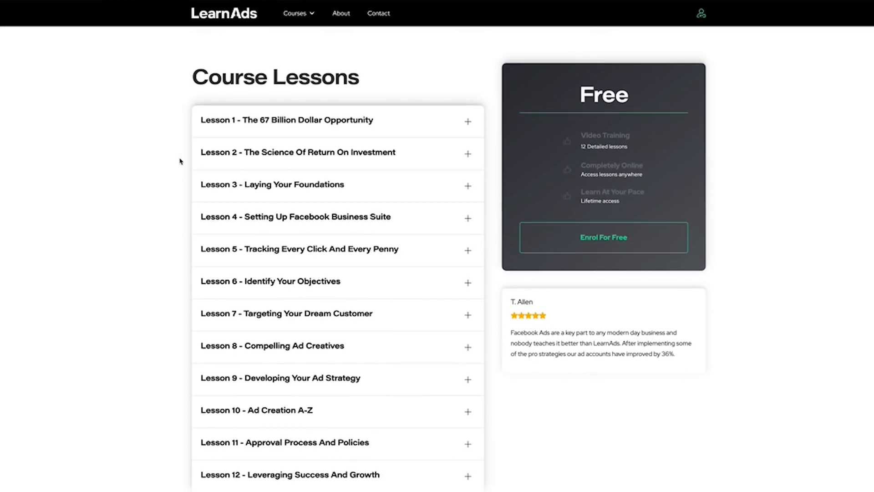
click(320, 123)
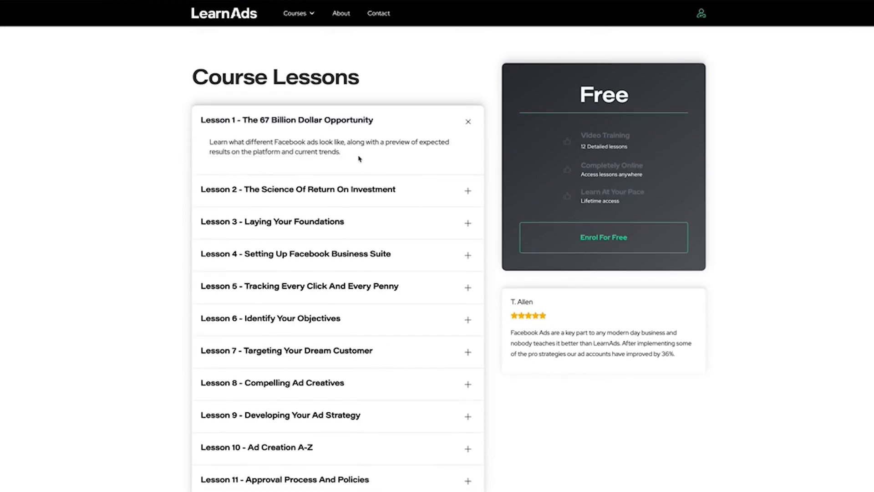
click(579, 236)
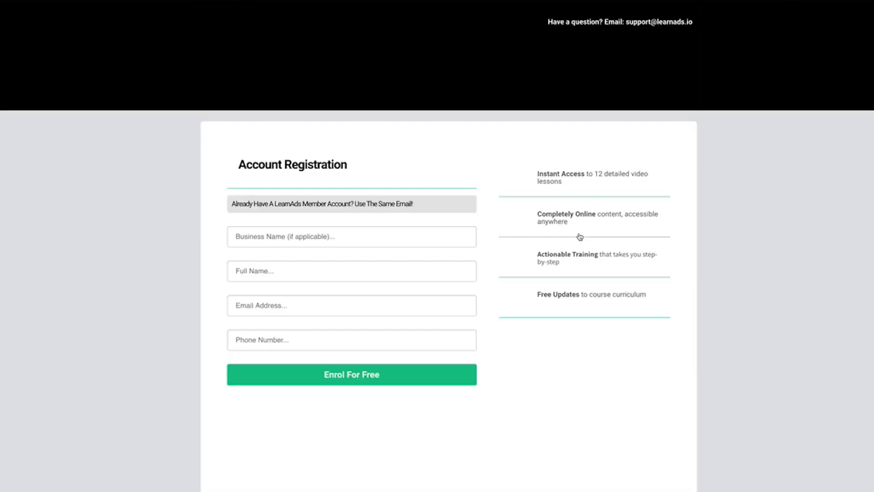